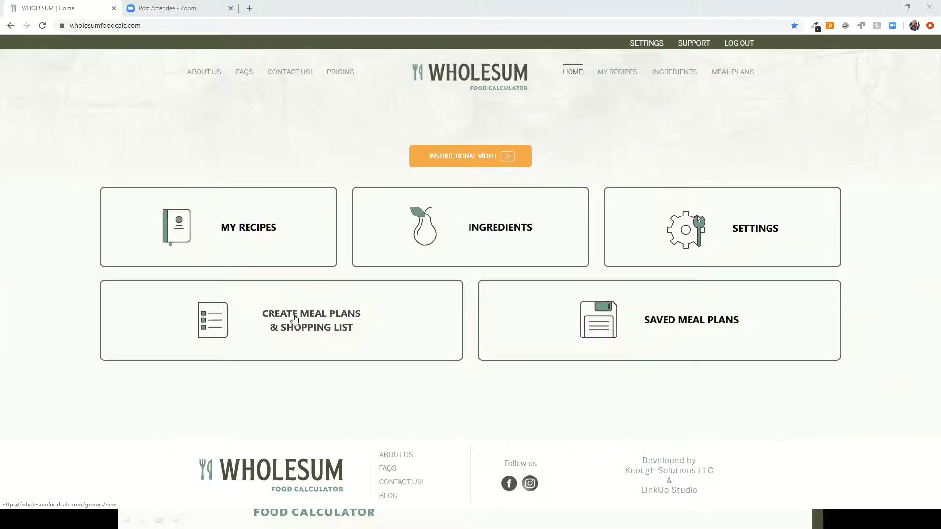
Open My Recipes and look through the saved recipe library.
{"action": "left_click", "coordinate": [236, 231]}
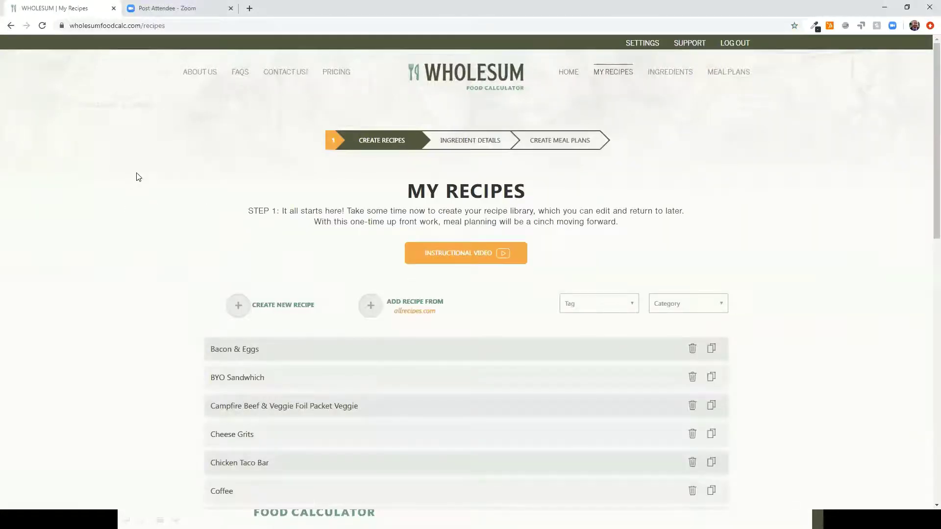
{"action": "scroll", "coordinate": [137, 174], "scroll_direction": "down", "scroll_amount": 1}
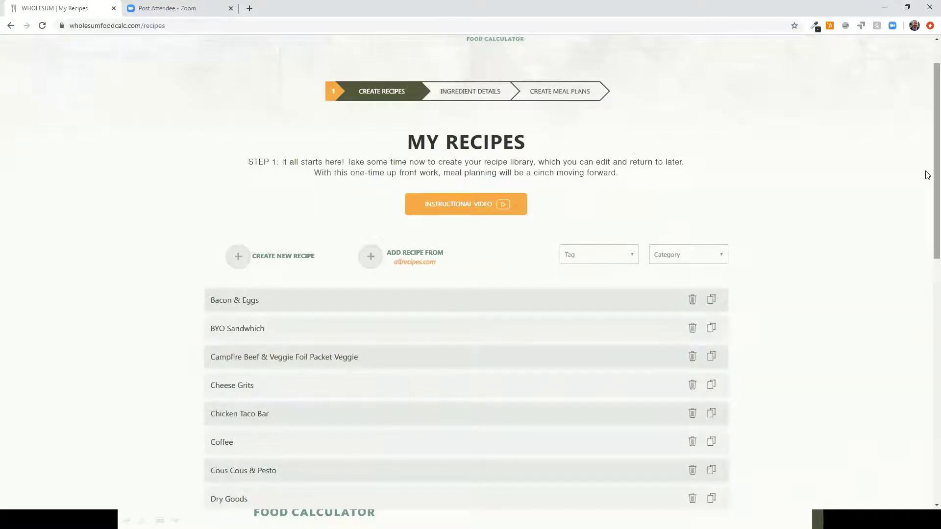
{"action": "scroll", "coordinate": [927, 179], "scroll_direction": "down", "scroll_amount": 1}
{"action": "scroll", "coordinate": [927, 204], "scroll_direction": "down", "scroll_amount": 5}
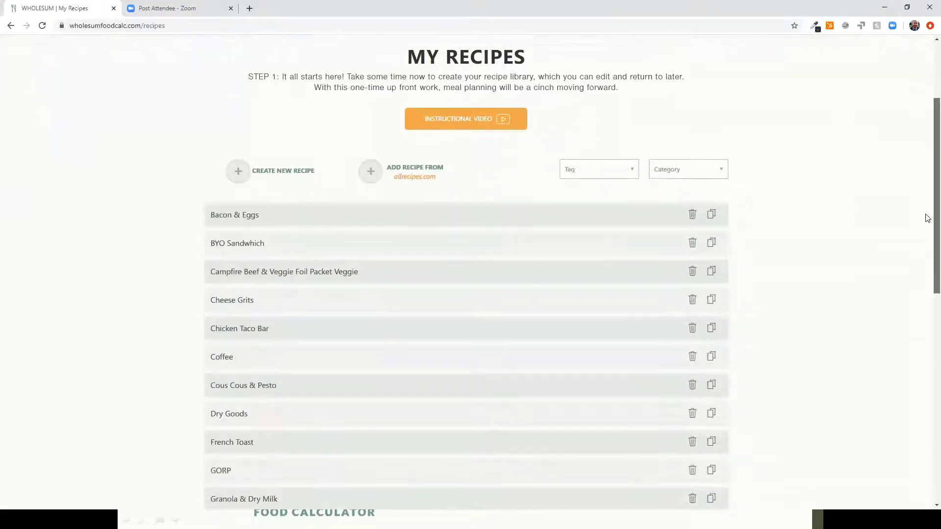
{"action": "scroll", "coordinate": [928, 287], "scroll_direction": "down", "scroll_amount": 3}
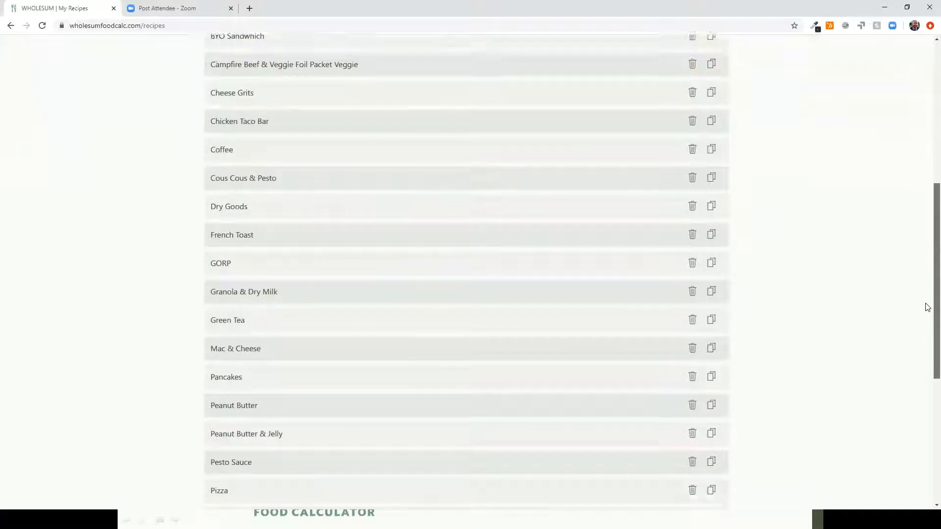
{"action": "scroll", "coordinate": [927, 349], "scroll_direction": "down", "scroll_amount": 3}
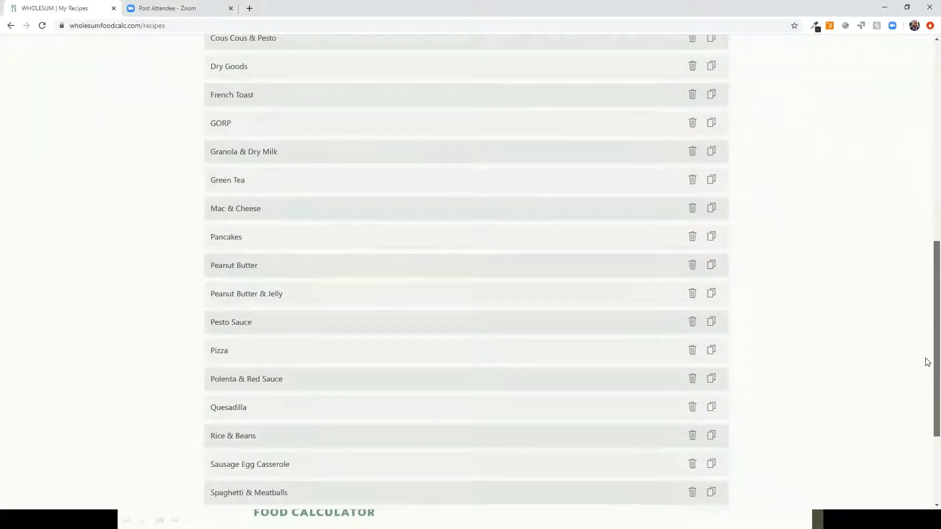
{"action": "scroll", "coordinate": [925, 390], "scroll_direction": "up", "scroll_amount": 8}
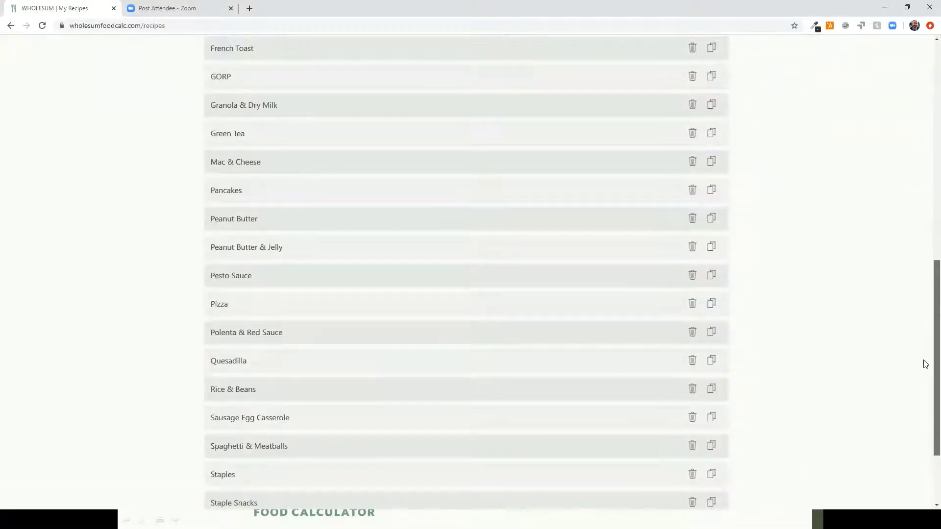
{"action": "scroll", "coordinate": [927, 237], "scroll_direction": "up", "scroll_amount": 2}
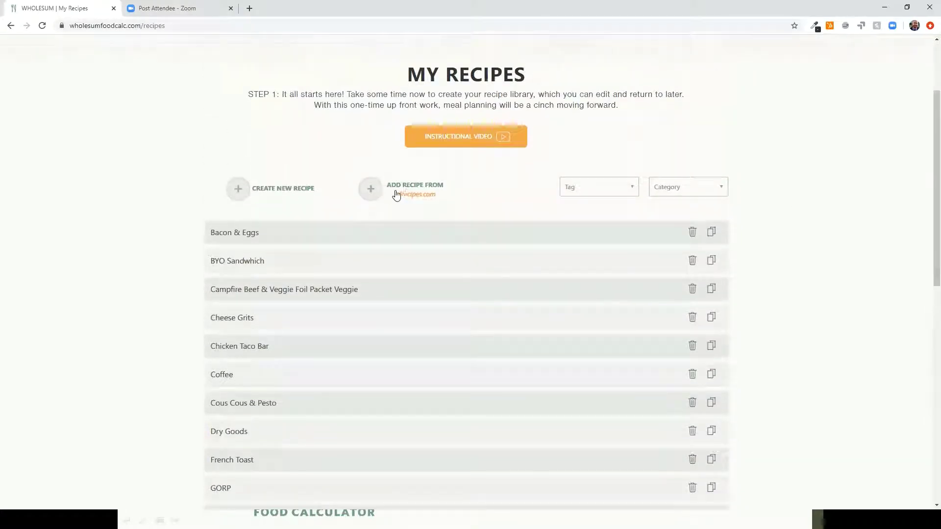
Start a new recipe and name it "Bagels & Cream Cheese".
{"action": "left_click", "coordinate": [238, 194]}
{"action": "scroll", "coordinate": [294, 270], "scroll_direction": "down", "scroll_amount": 1}
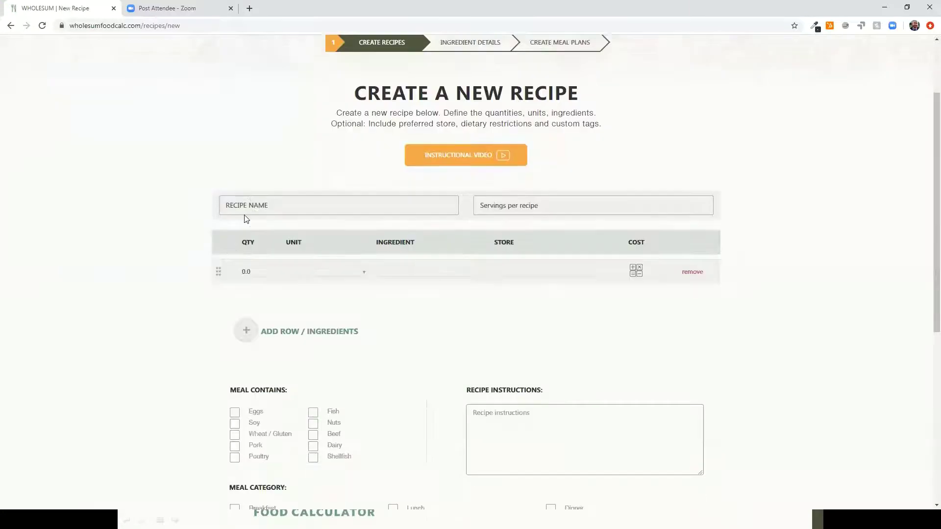
{"action": "left_click", "coordinate": [248, 205]}
{"action": "type", "text": "Bage"}
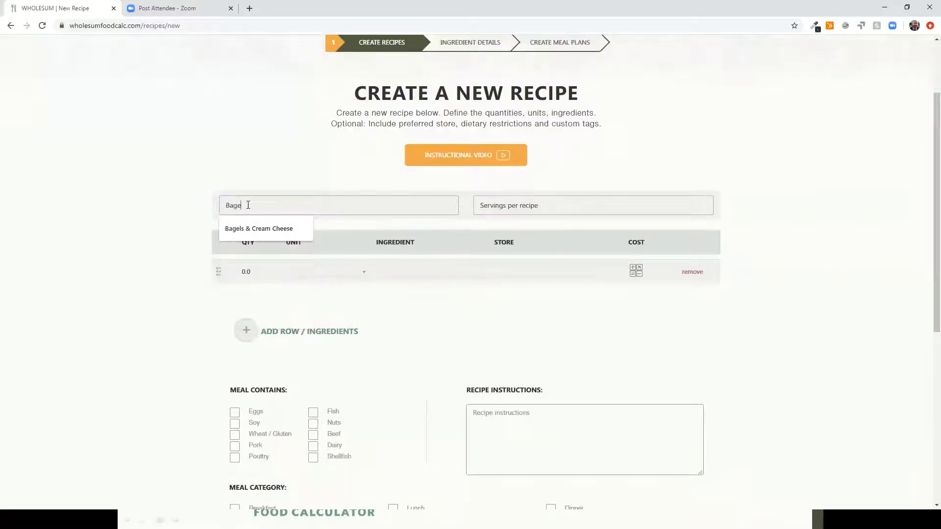
{"action": "type", "text": "ls & Cream Cheese"}
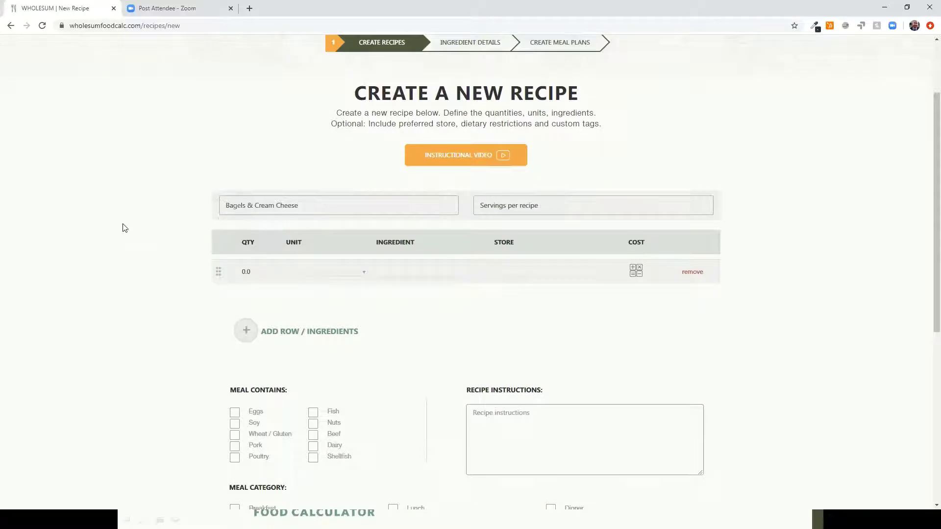
Add a second ingredient row to the recipe and set its servings per recipe to 10.
{"action": "left_click", "coordinate": [530, 206]}
{"action": "left_click", "coordinate": [294, 331]}
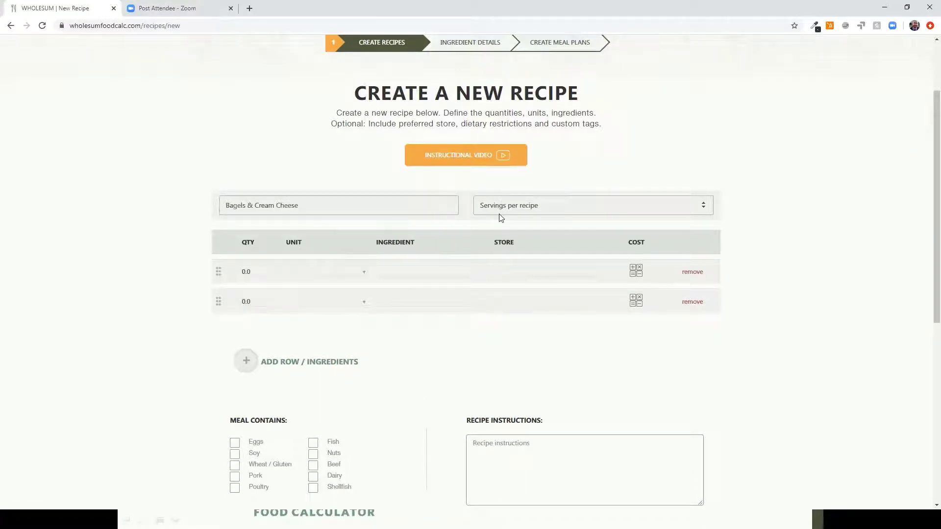
{"action": "mouse_move", "coordinate": [498, 204]}
{"action": "type", "text": "10"}
Fill in the first ingredient row with quantity 10, unit whole and ingredient Bagels.
{"action": "left_click", "coordinate": [250, 271]}
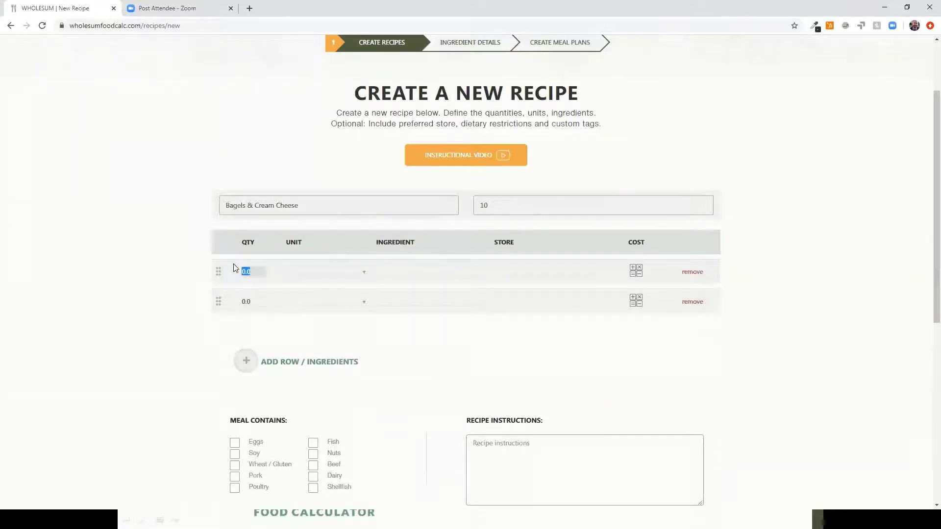
{"action": "type", "text": "10"}
{"action": "left_click", "coordinate": [326, 271]}
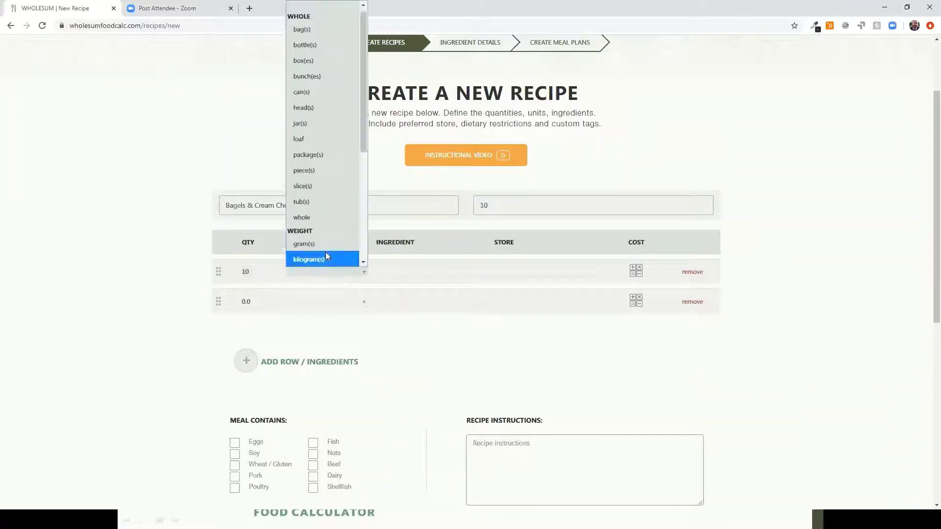
{"action": "left_click", "coordinate": [324, 222]}
{"action": "left_click", "coordinate": [411, 273]}
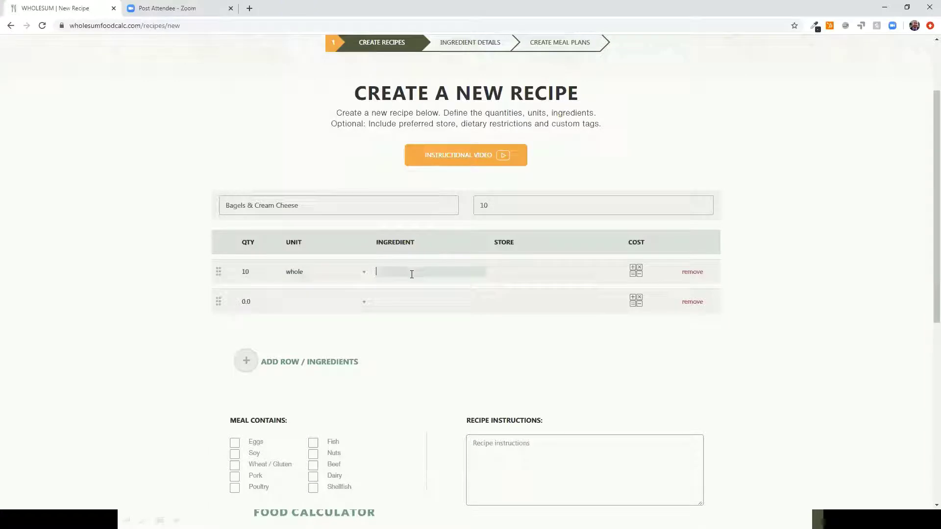
{"action": "type", "text": "Bagels"}
Review the whole, weight and volume units available for the Bagels ingredient.
{"action": "left_click", "coordinate": [363, 272]}
{"action": "scroll", "coordinate": [356, 264], "scroll_direction": "down", "scroll_amount": 2}
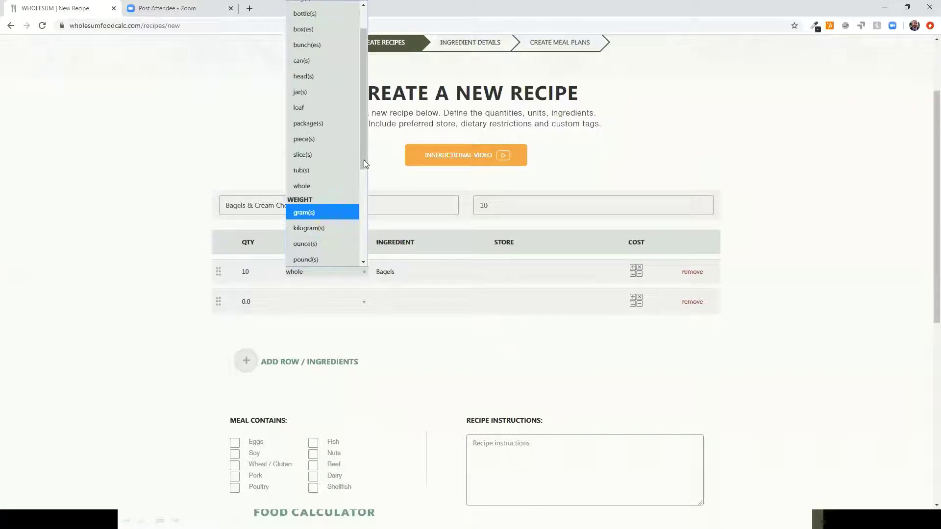
{"action": "left_click_drag", "start_coordinate": [364, 160], "coordinate": [352, 258]}
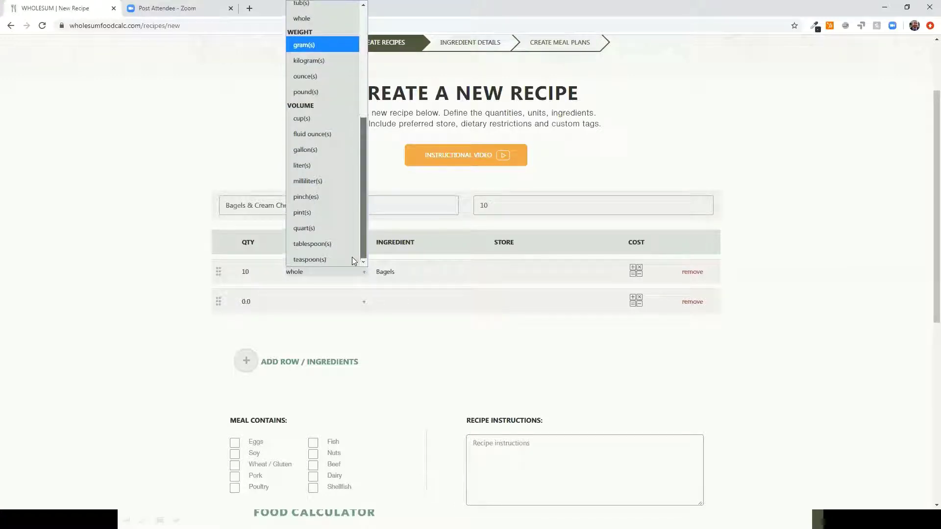
Delete the last letters of the Bagels ingredient name and re-enter it as Bagels.
{"action": "left_click", "coordinate": [401, 272]}
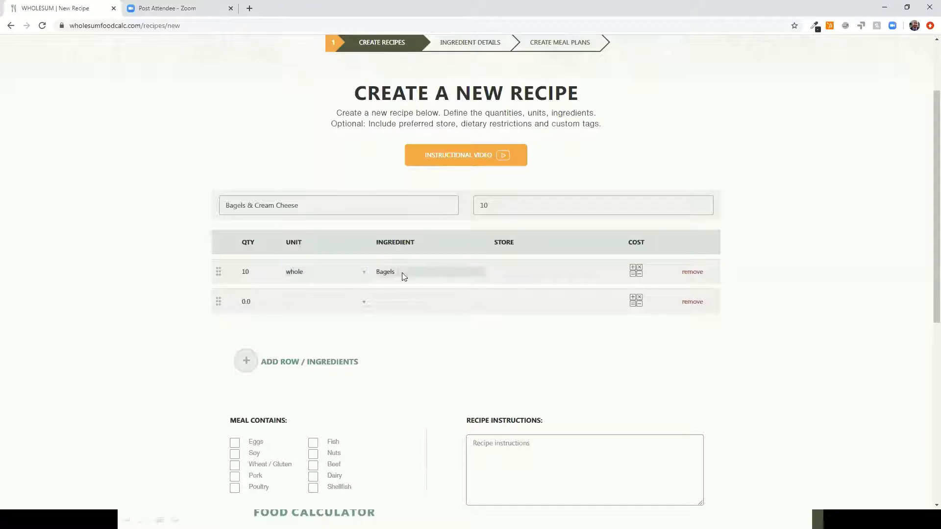
{"action": "key", "text": "BackSpace"}
{"action": "key", "text": "BackSpace"}
{"action": "key", "text": "BackSpace"}
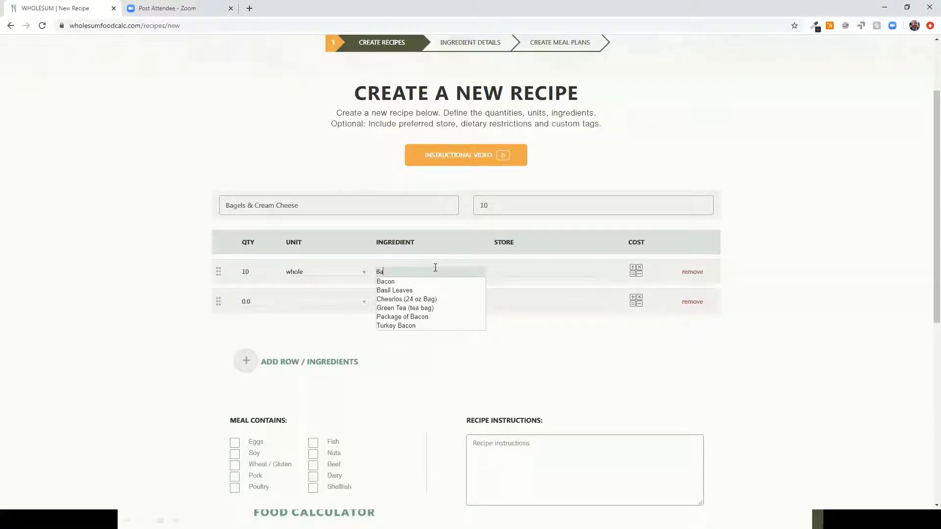
{"action": "type", "text": "el"}
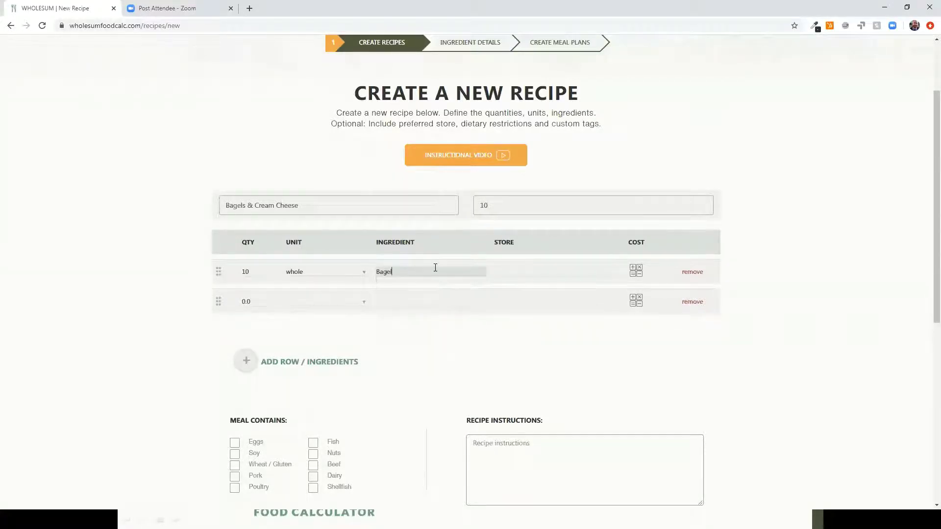
{"action": "type", "text": "s"}
Fill in the second ingredient row with quantity 1, unit tub(s) and ingredient Cream Cheese.
{"action": "left_click", "coordinate": [240, 303]}
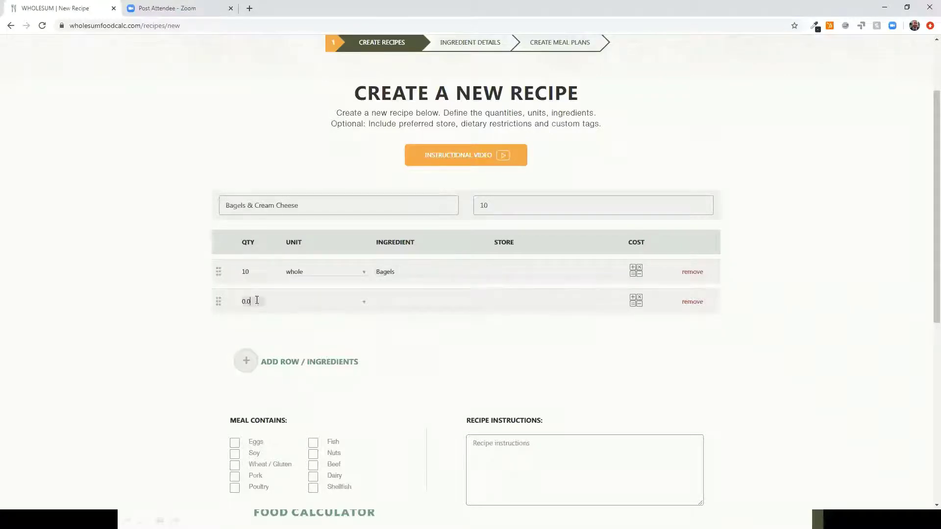
{"action": "left_click_drag", "start_coordinate": [257, 302], "coordinate": [226, 307]}
{"action": "type", "text": "1"}
{"action": "left_click", "coordinate": [304, 304]}
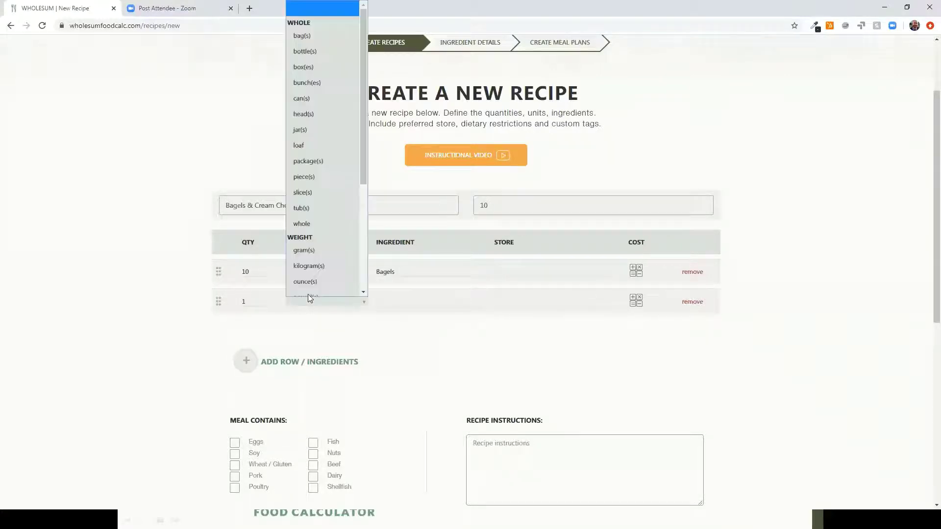
{"action": "left_click", "coordinate": [312, 204]}
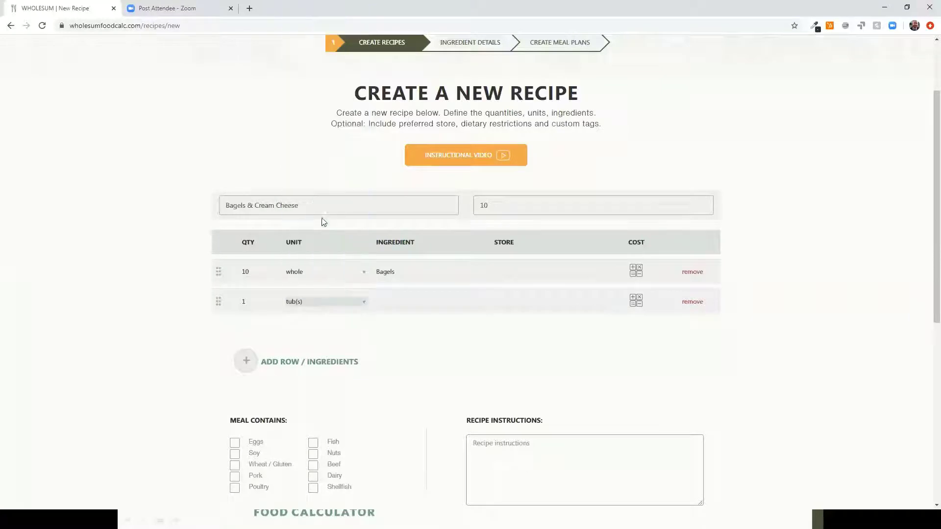
{"action": "left_click", "coordinate": [399, 299]}
{"action": "type", "text": "Cream"}
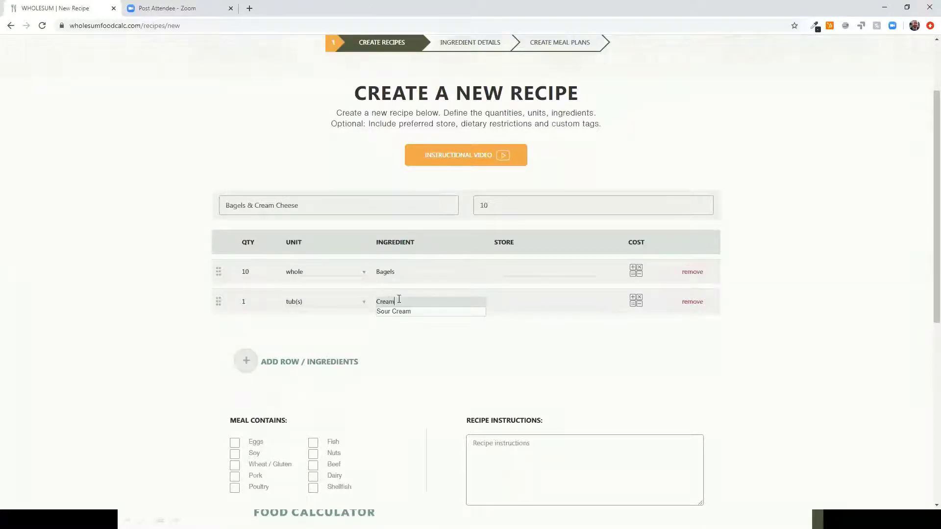
{"action": "type", "text": " Cheese"}
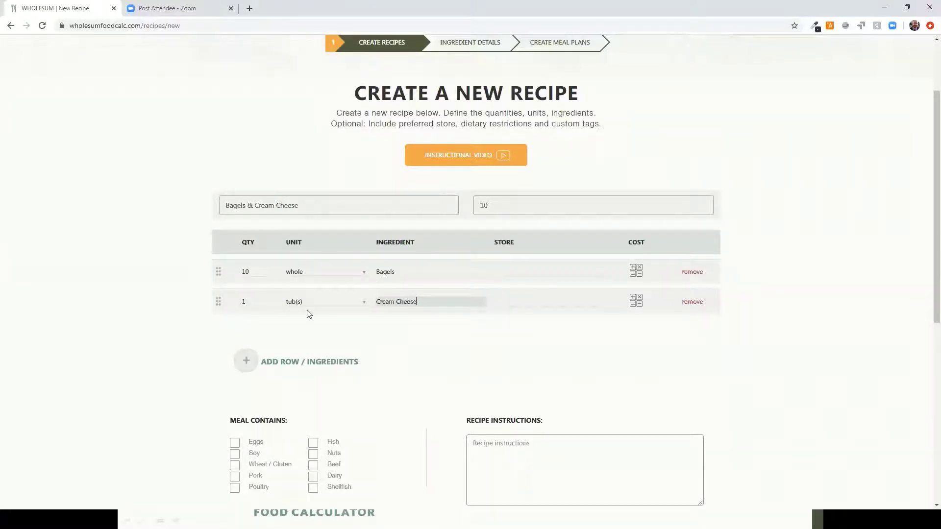
{"action": "left_click", "coordinate": [308, 302]}
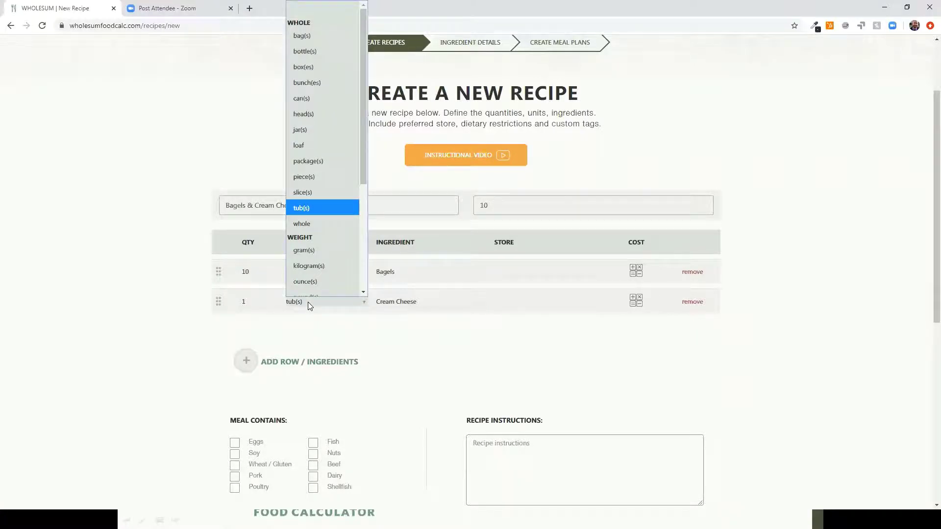
{"action": "left_click", "coordinate": [307, 302]}
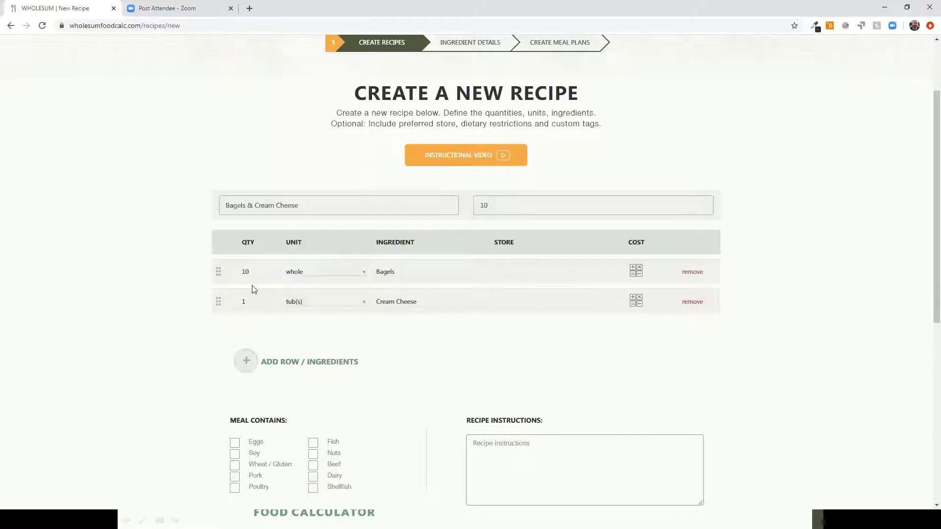
Try the recipe as a single serving, with servings, bagel quantity and cream cheese quantity set to 1.
{"action": "double_click", "coordinate": [481, 204]}
{"action": "left_click_drag", "start_coordinate": [254, 271], "coordinate": [234, 273]}
{"action": "double_click", "coordinate": [483, 206]}
{"action": "left_click", "coordinate": [501, 208]}
{"action": "type", "text": "1"}
{"action": "left_click", "coordinate": [244, 270]}
{"action": "type", "text": "1"}
{"action": "key", "text": "Return"}
{"action": "left_click_drag", "start_coordinate": [244, 301], "coordinate": [227, 301]}
{"action": "type", "text": "1"}
Return the bagel quantity and the servings per recipe to 10.
{"action": "left_click", "coordinate": [270, 269]}
{"action": "type", "text": "0"}
{"action": "left_click", "coordinate": [502, 205]}
{"action": "type", "text": "10"}
Mark the meal as containing Wheat / Gluten and Dairy, and assign it to the Breakfast category.
{"action": "scroll", "coordinate": [115, 244], "scroll_direction": "down", "scroll_amount": 2}
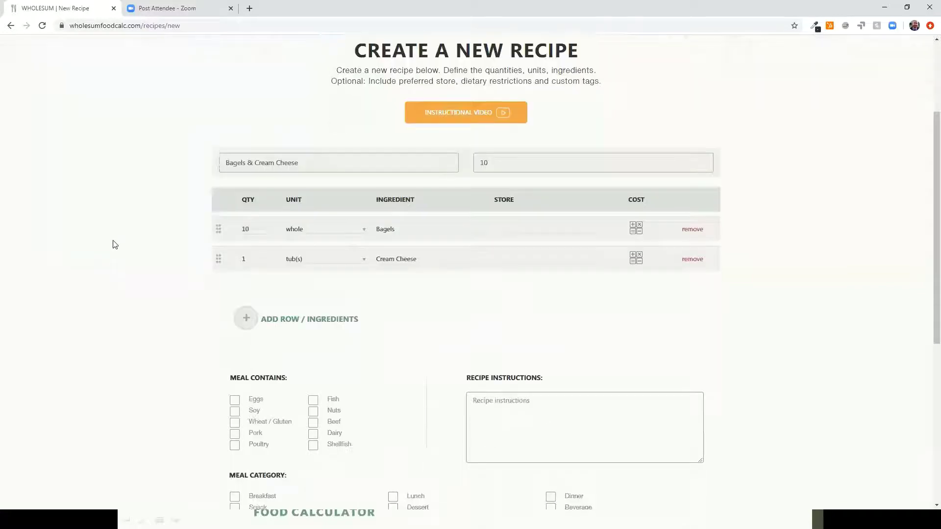
{"action": "scroll", "coordinate": [114, 245], "scroll_direction": "down", "scroll_amount": 2}
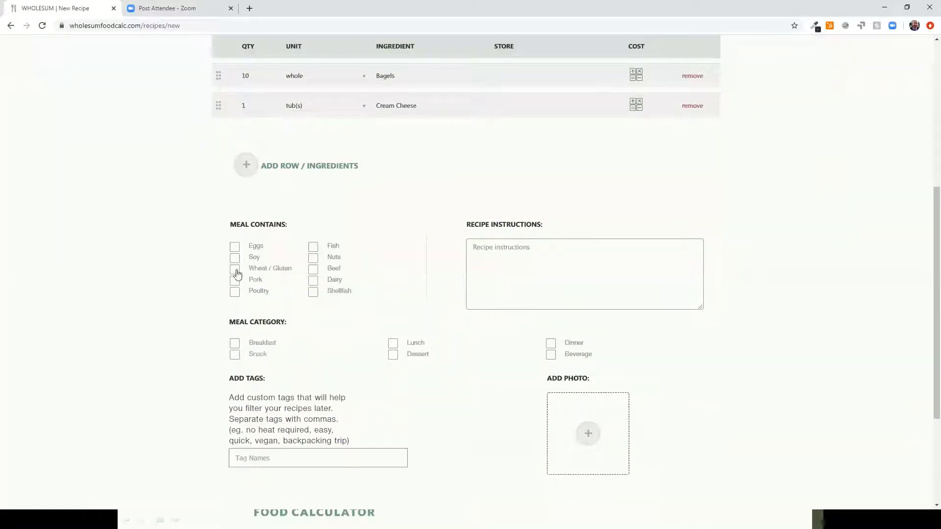
{"action": "left_click", "coordinate": [235, 269]}
{"action": "left_click", "coordinate": [313, 281]}
{"action": "left_click", "coordinate": [235, 343]}
Save the Bagels & Cream Cheese recipe to the recipe library.
{"action": "scroll", "coordinate": [177, 309], "scroll_direction": "down", "scroll_amount": 2}
{"action": "scroll", "coordinate": [178, 308], "scroll_direction": "down", "scroll_amount": 1}
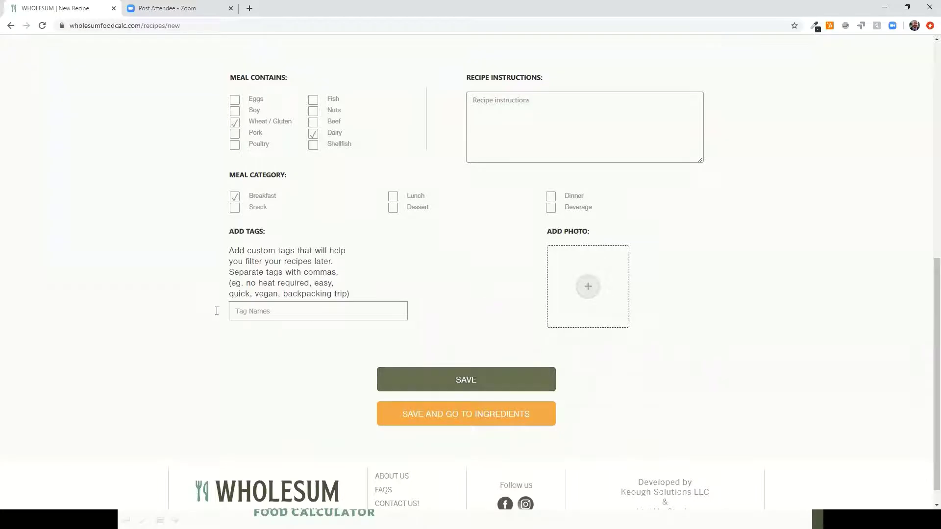
{"action": "left_click", "coordinate": [466, 380]}
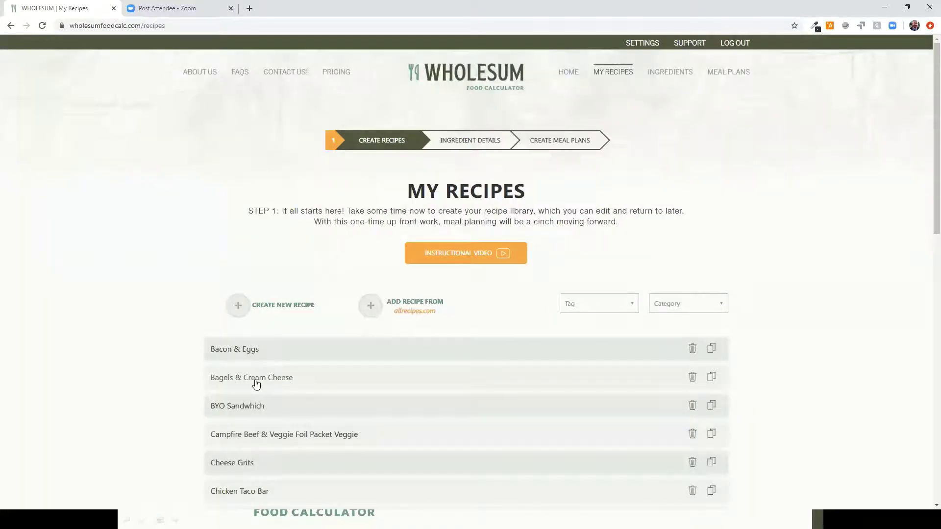
Open the ingredient details list, find the Bagels entry and select its item name.
{"action": "scroll", "coordinate": [290, 362], "scroll_direction": "down", "scroll_amount": 2}
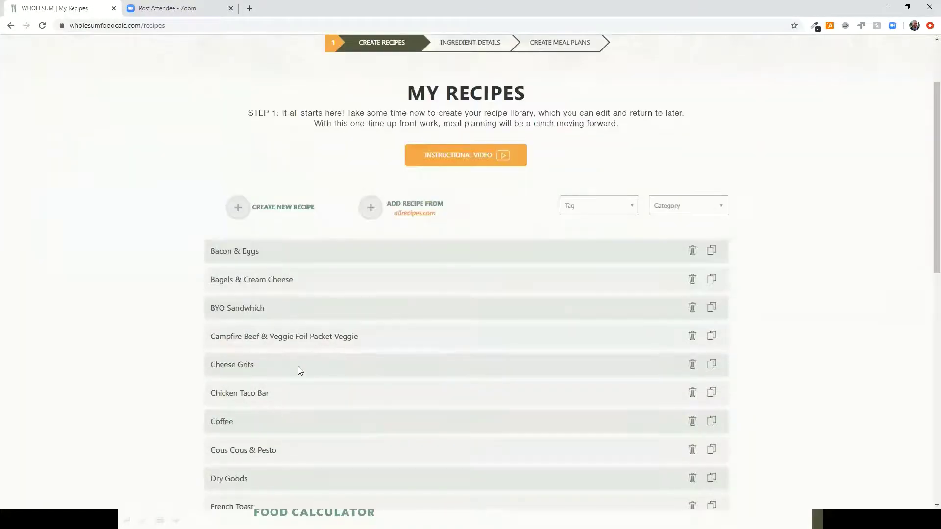
{"action": "scroll", "coordinate": [315, 296], "scroll_direction": "up", "scroll_amount": 1}
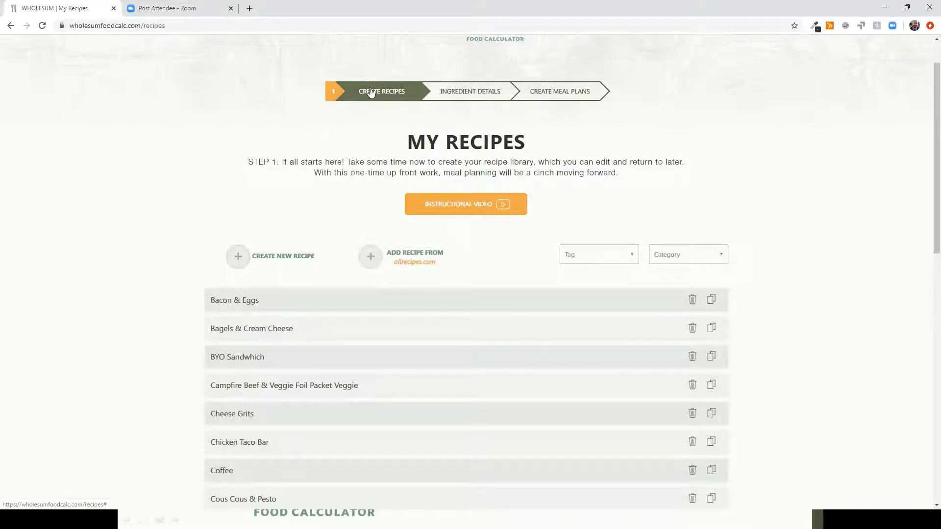
{"action": "left_click", "coordinate": [484, 96]}
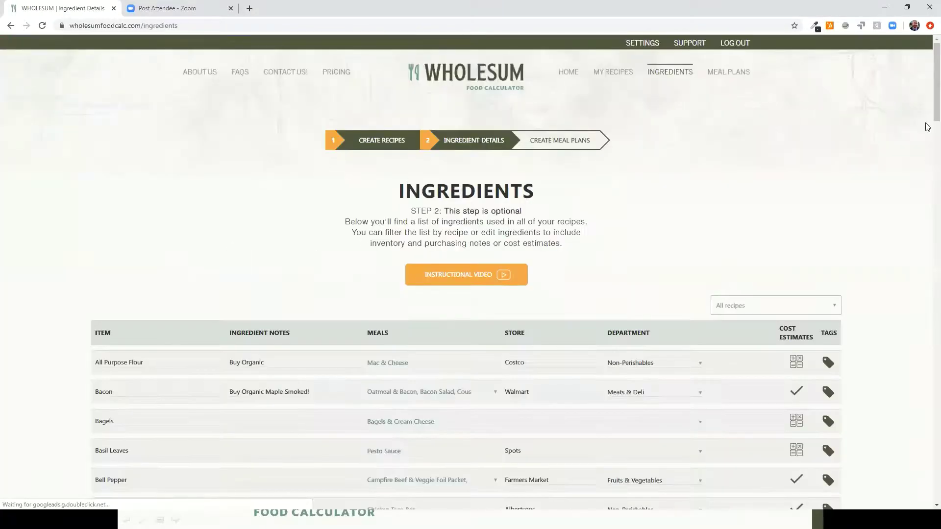
{"action": "left_click_drag", "start_coordinate": [927, 96], "coordinate": [634, 189]}
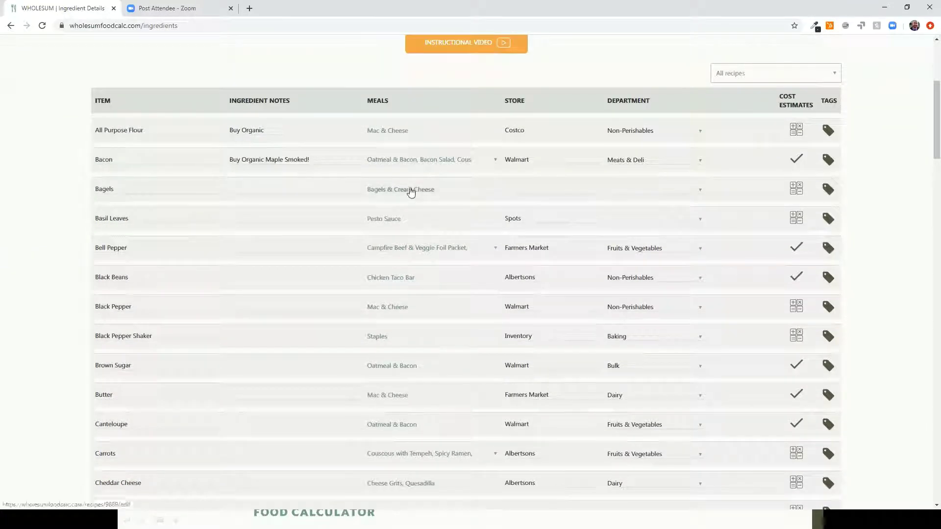
{"action": "left_click_drag", "start_coordinate": [113, 189], "coordinate": [73, 191]}
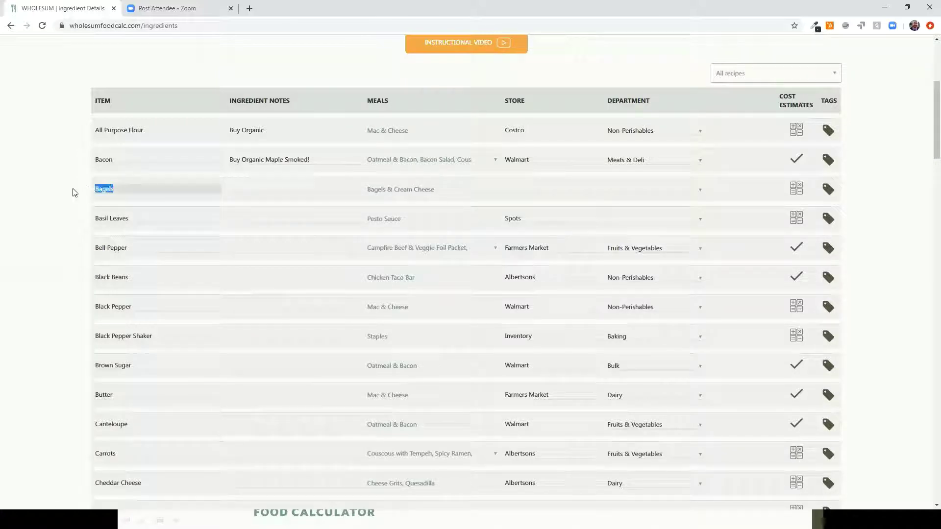
Add the ingredient note "No Onion Bagels!" to the Bagels entry.
{"action": "left_click", "coordinate": [124, 187]}
{"action": "left_click", "coordinate": [243, 187]}
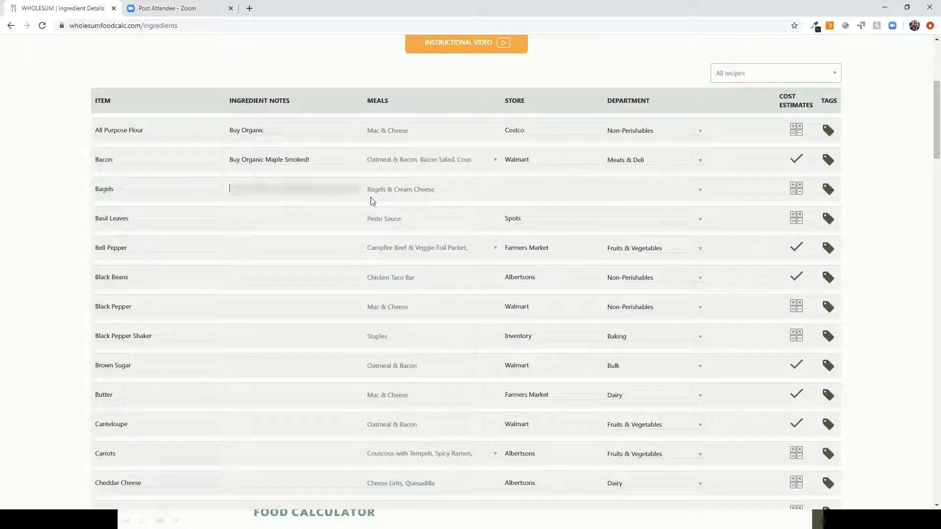
{"action": "scroll", "coordinate": [132, 205], "scroll_direction": "up", "scroll_amount": 3}
{"action": "scroll", "coordinate": [137, 205], "scroll_direction": "down", "scroll_amount": 1}
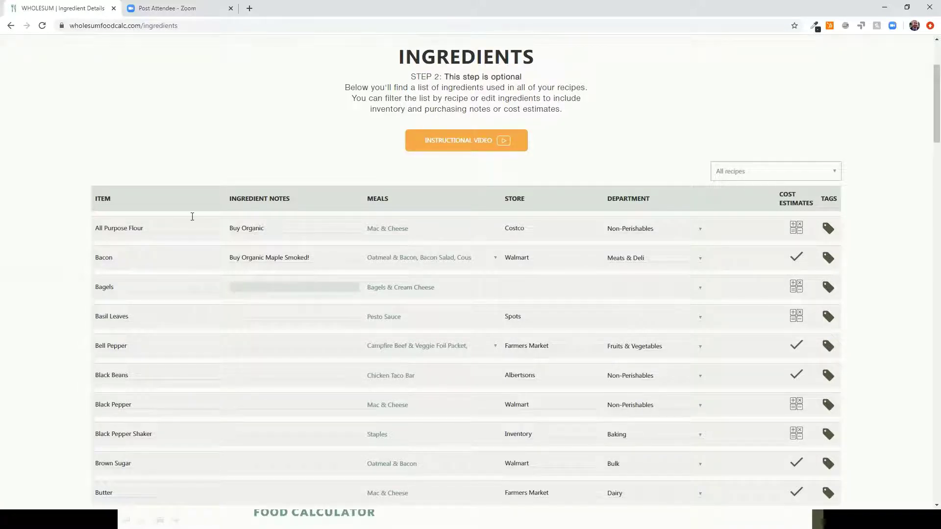
{"action": "type", "text": "o Onion Bagels!"}
Set the store for Bagels to Costco and the department to Breads.
{"action": "left_click", "coordinate": [517, 289]}
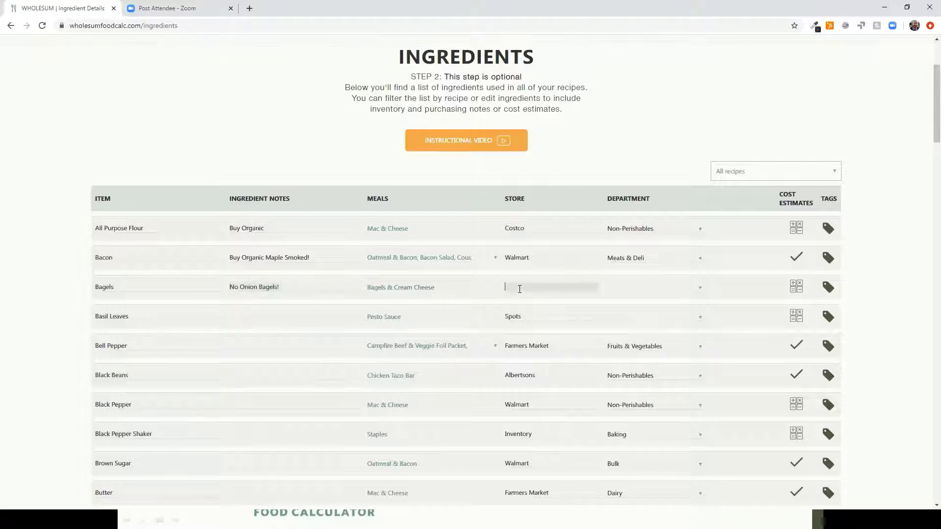
{"action": "type", "text": "Cos"}
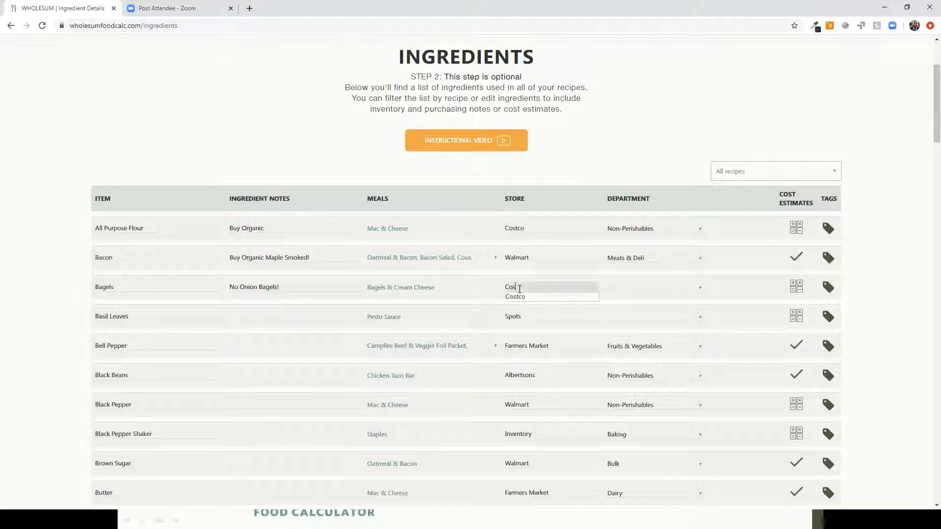
{"action": "type", "text": "t"}
{"action": "left_click", "coordinate": [517, 297]}
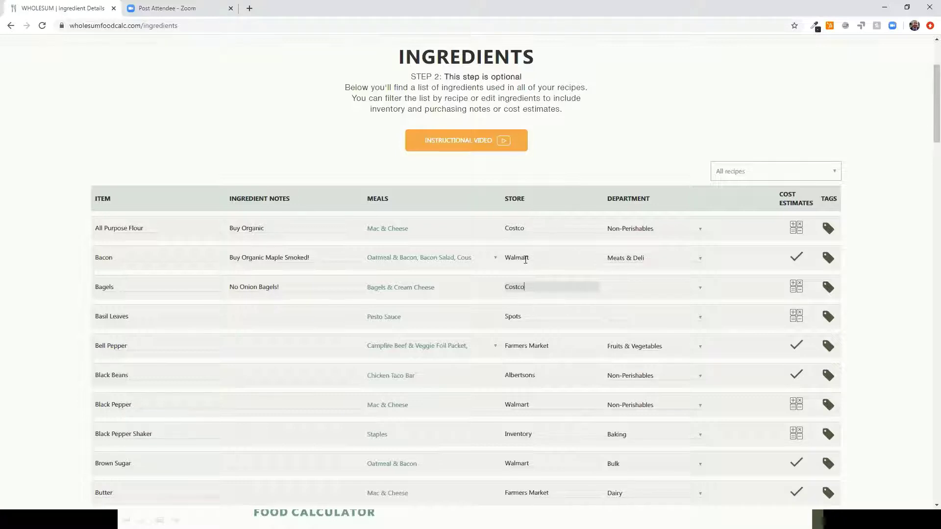
{"action": "left_click", "coordinate": [631, 287]}
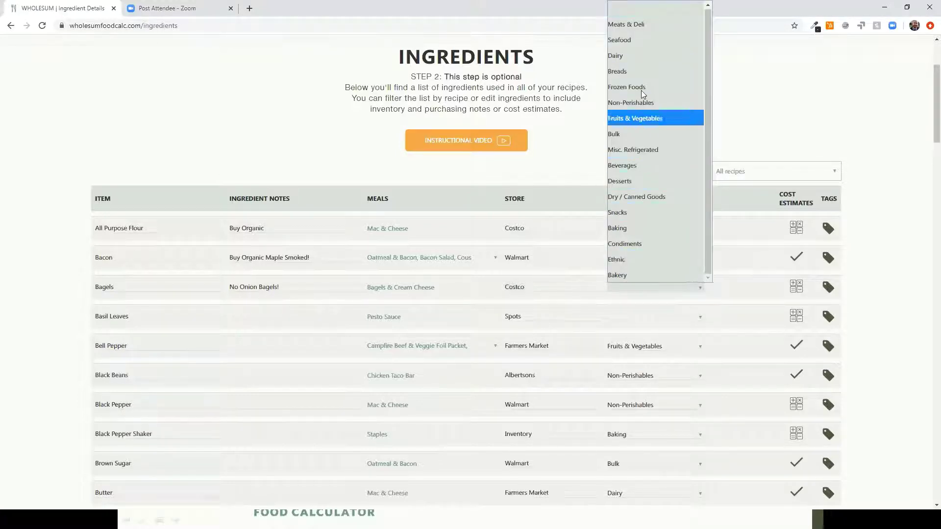
{"action": "left_click", "coordinate": [634, 73]}
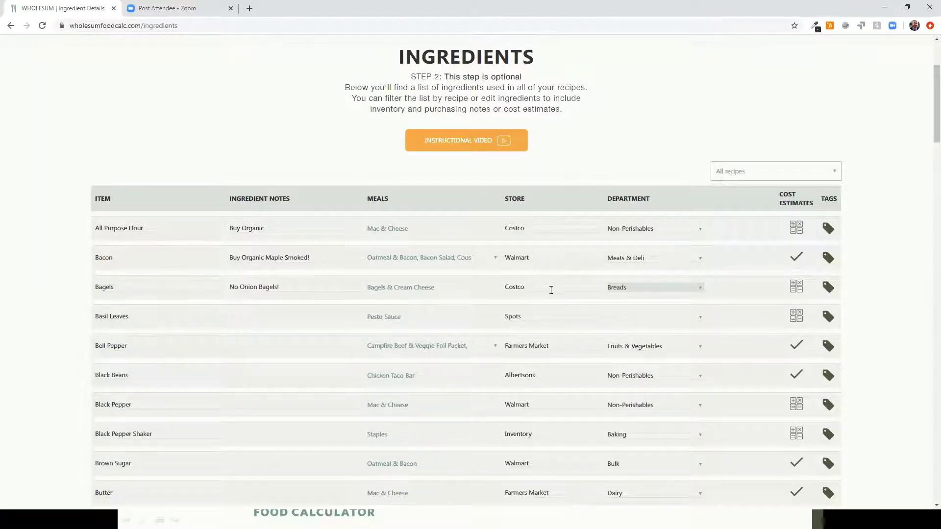
Save a cost estimate for Bagels with a purchase quantity of 12 whole and a purchase price of $3.
{"action": "left_click", "coordinate": [794, 287]}
{"action": "type", "text": "12"}
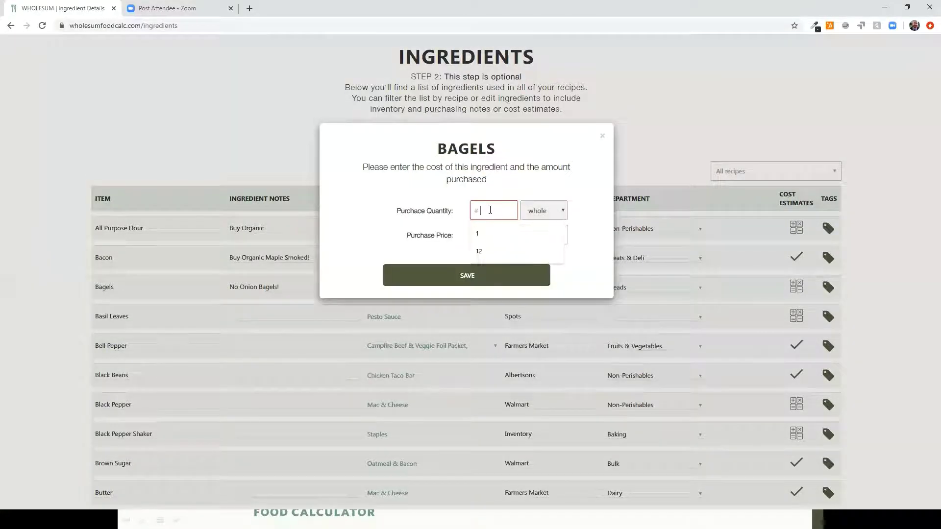
{"action": "left_click", "coordinate": [512, 236]}
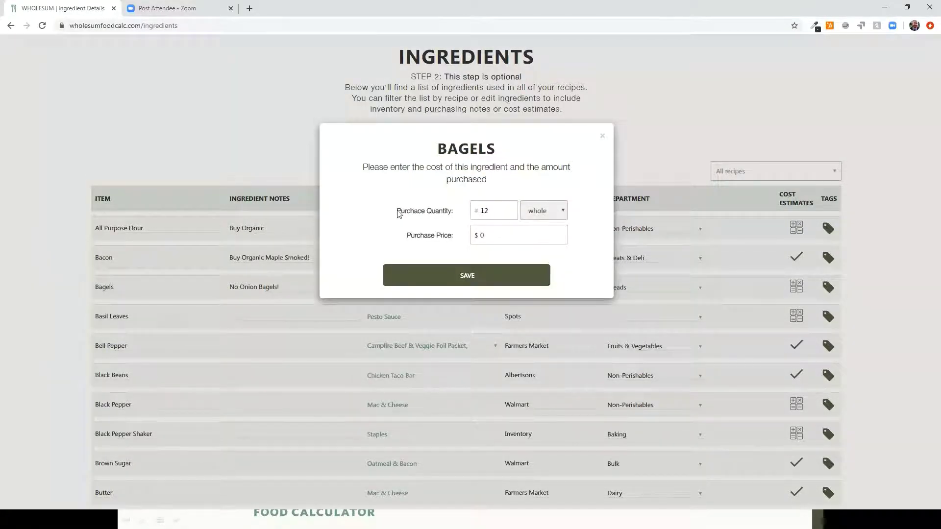
{"action": "double_click", "coordinate": [493, 233]}
{"action": "type", "text": "3"}
{"action": "left_click", "coordinate": [467, 275]}
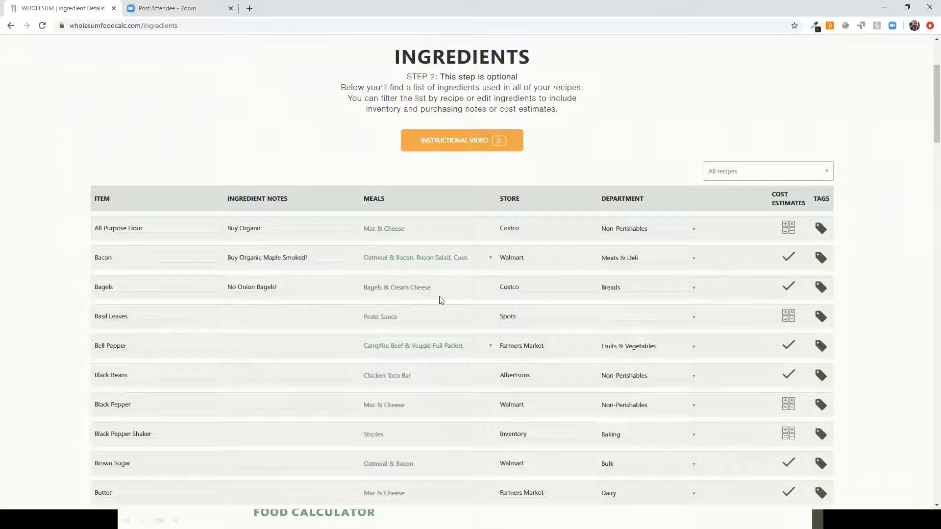
{"action": "scroll", "coordinate": [423, 301], "scroll_direction": "down", "scroll_amount": 1}
{"action": "scroll", "coordinate": [422, 301], "scroll_direction": "down", "scroll_amount": 2}
{"action": "scroll", "coordinate": [420, 300], "scroll_direction": "up", "scroll_amount": 3}
{"action": "scroll", "coordinate": [325, 299], "scroll_direction": "down", "scroll_amount": 1}
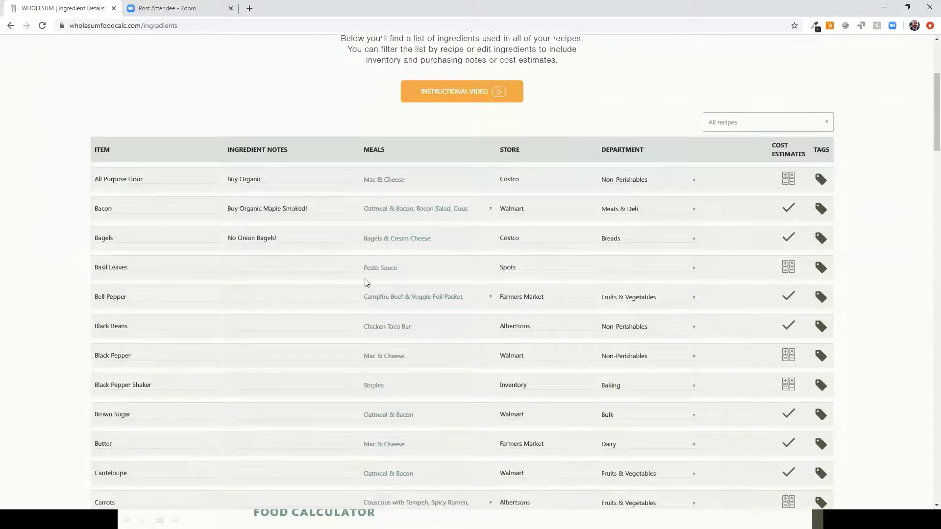
{"action": "scroll", "coordinate": [364, 279], "scroll_direction": "up", "scroll_amount": 1}
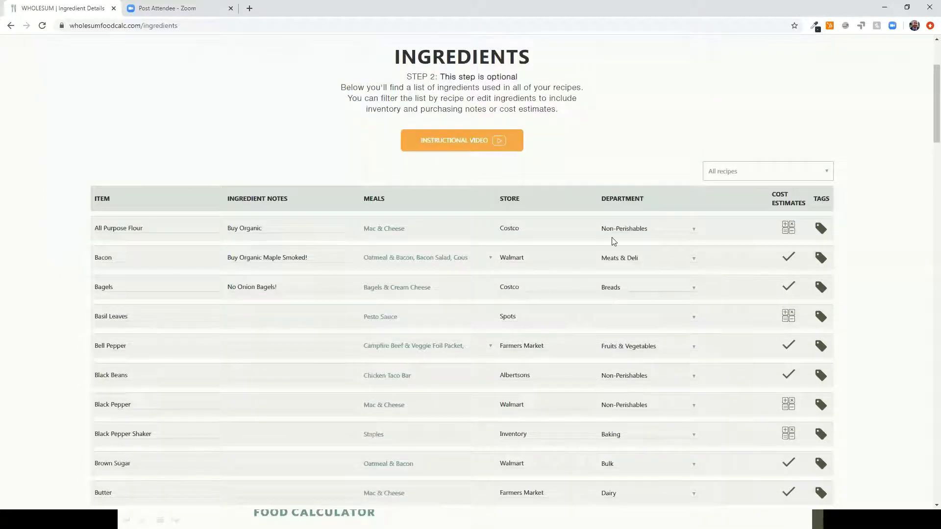
Go to the meal plans page and look over the list of existing meal plans.
{"action": "scroll", "coordinate": [612, 240], "scroll_direction": "up", "scroll_amount": 2}
{"action": "scroll", "coordinate": [647, 271], "scroll_direction": "up", "scroll_amount": 1}
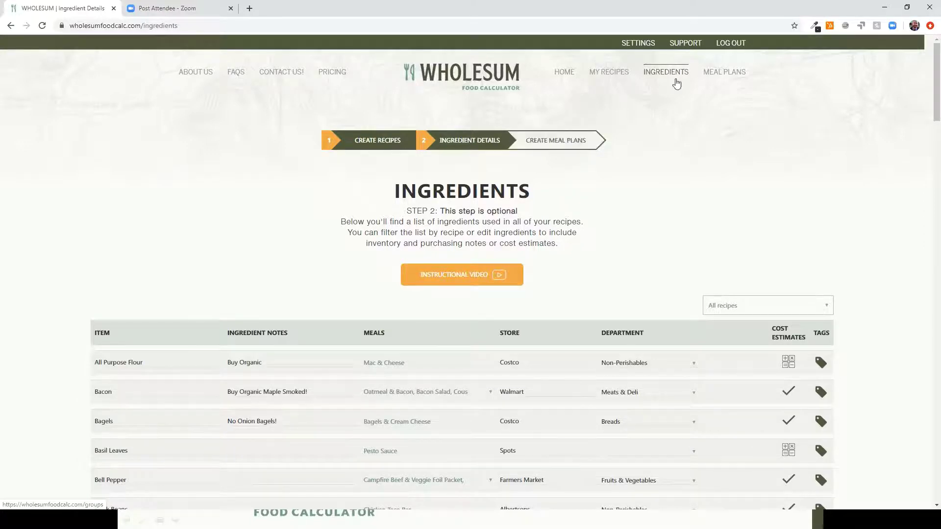
{"action": "left_click", "coordinate": [716, 73]}
{"action": "left_click", "coordinate": [506, 179]}
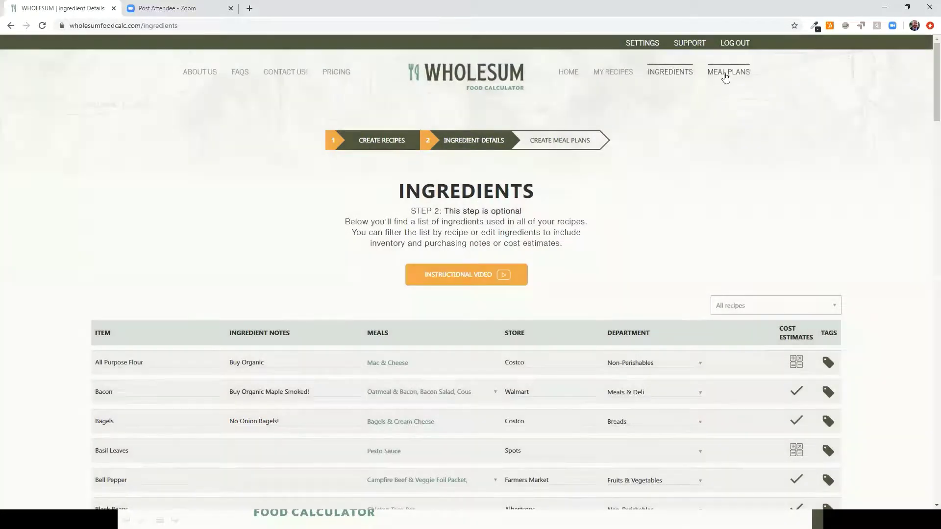
{"action": "left_click", "coordinate": [724, 73]}
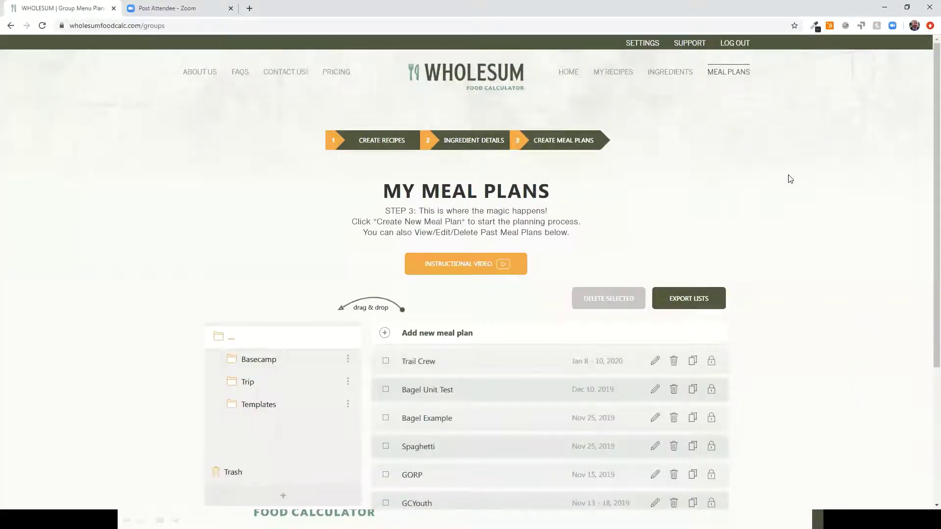
{"action": "scroll", "coordinate": [816, 180], "scroll_direction": "down", "scroll_amount": 3}
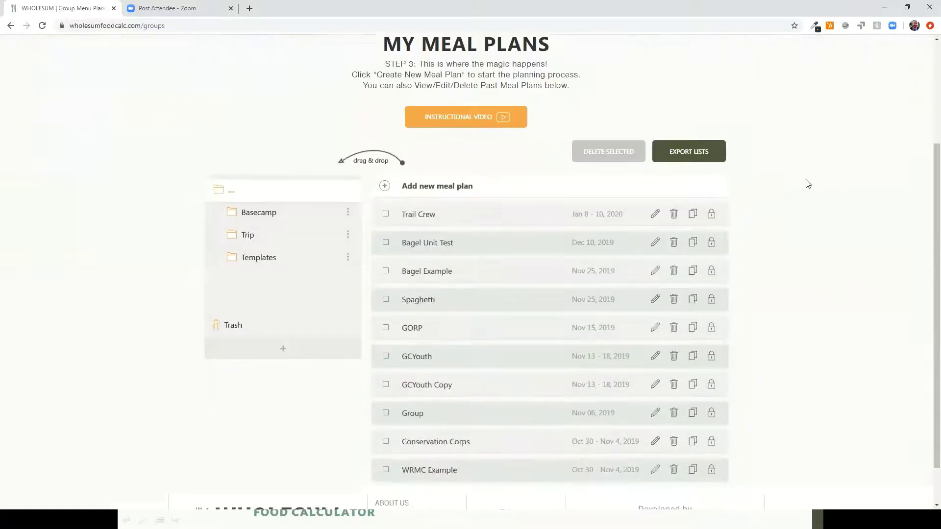
{"action": "scroll", "coordinate": [721, 201], "scroll_direction": "up", "scroll_amount": 1}
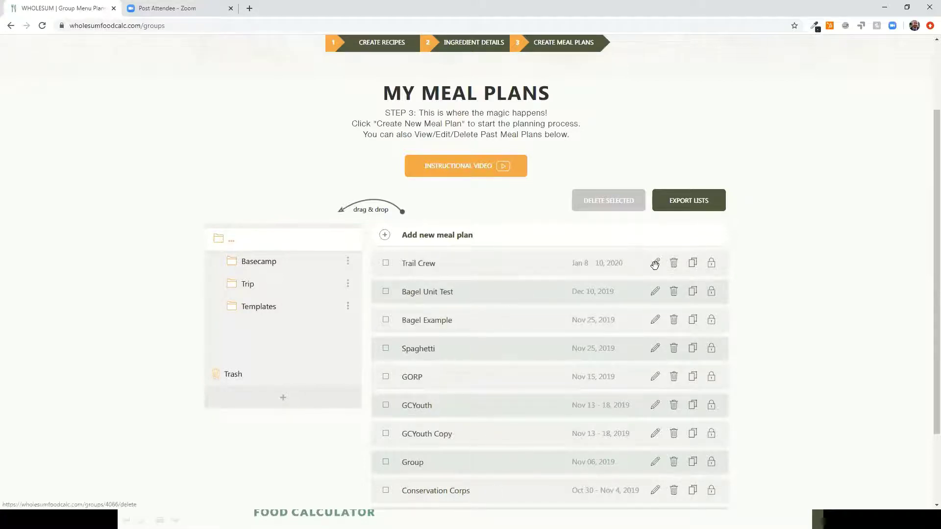
Start a new meal plan named "Webinar Example Meal Plan" for 15 normal appetite individuals.
{"action": "left_click", "coordinate": [449, 238]}
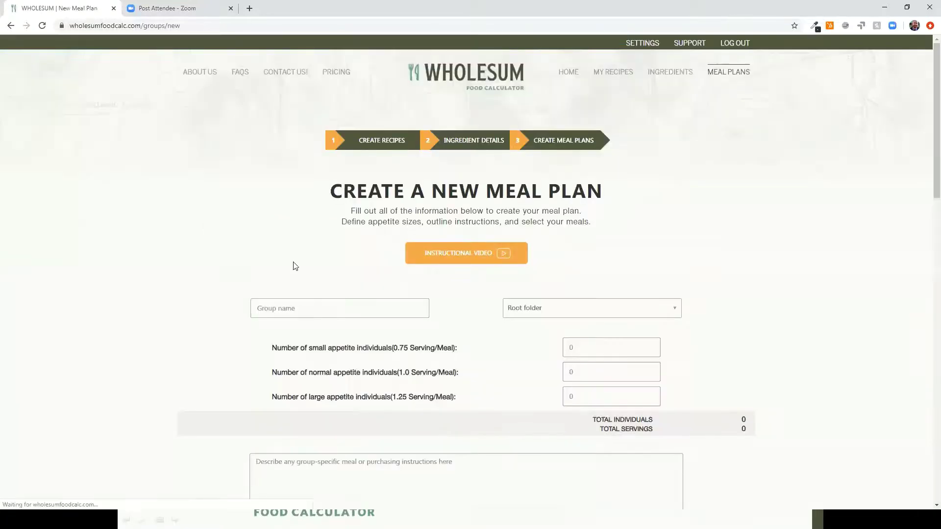
{"action": "scroll", "coordinate": [265, 242], "scroll_direction": "down", "scroll_amount": 1}
{"action": "left_click", "coordinate": [305, 260]}
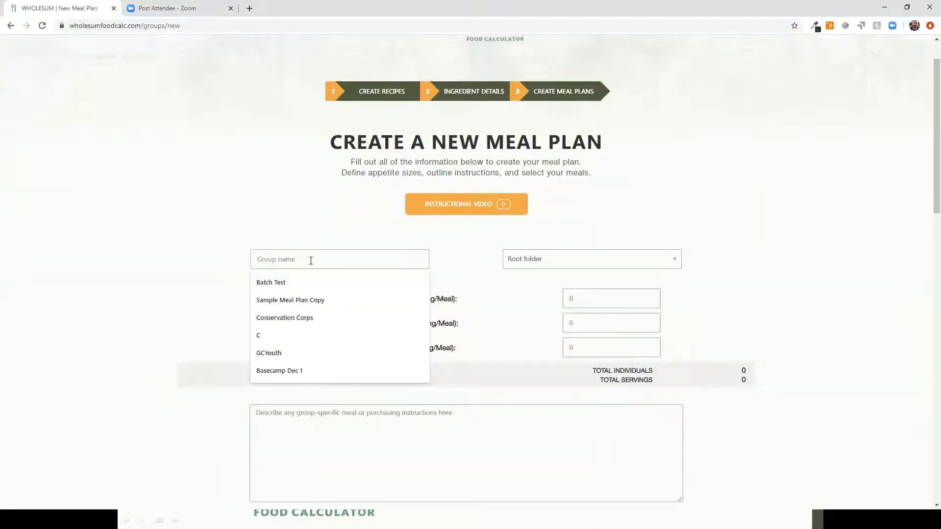
{"action": "type", "text": "Webinar Exam"}
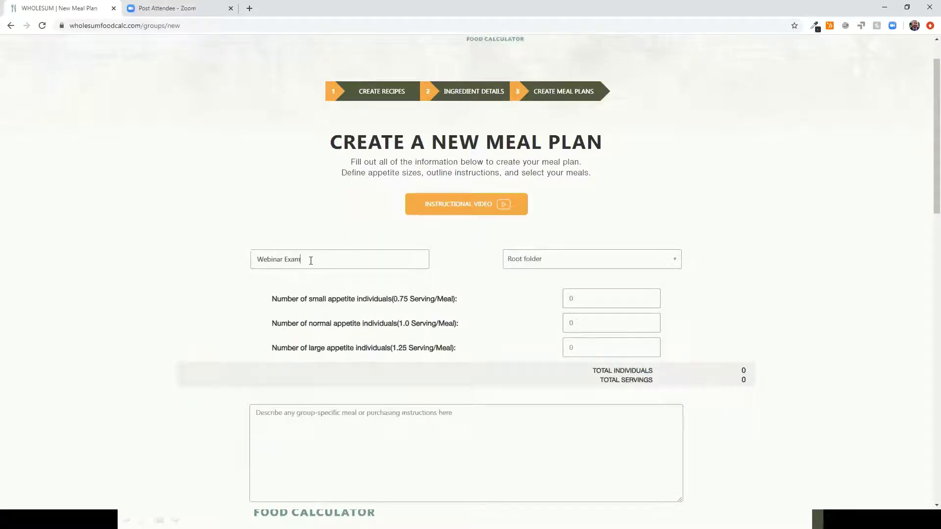
{"action": "type", "text": "ple Meal"}
{"action": "type", "text": "15"}
Mark Wheat / Gluten, Nuts and Dairy as the group's dietary restrictions.
{"action": "scroll", "coordinate": [757, 327], "scroll_direction": "down", "scroll_amount": 2}
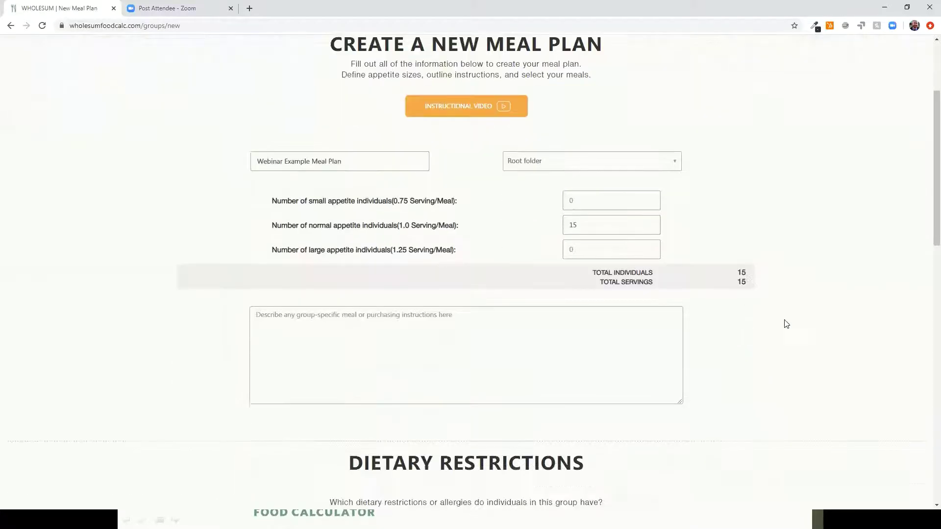
{"action": "scroll", "coordinate": [818, 294], "scroll_direction": "down", "scroll_amount": 5}
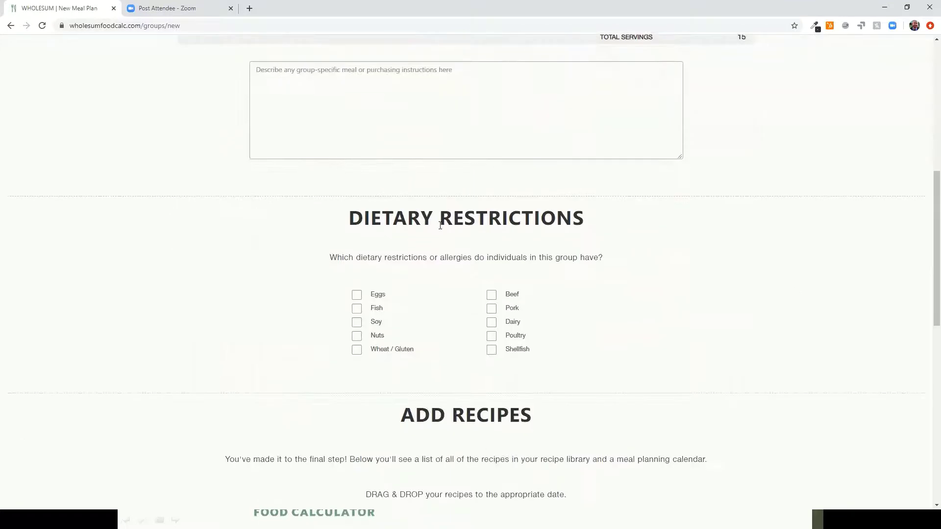
{"action": "scroll", "coordinate": [440, 225], "scroll_direction": "down", "scroll_amount": 1}
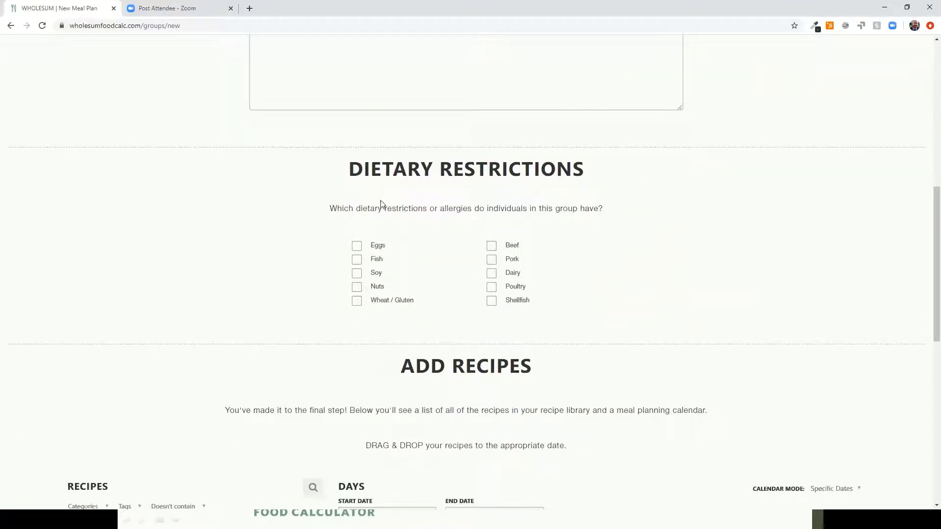
{"action": "left_click", "coordinate": [357, 301]}
{"action": "left_click", "coordinate": [358, 288]}
{"action": "left_click", "coordinate": [492, 276]}
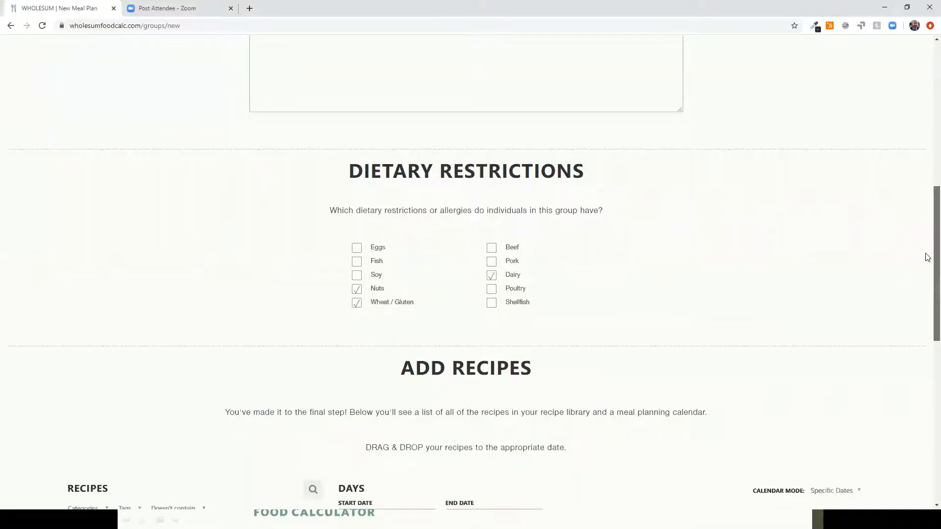
Set the end date of the meal planning calendar to 02/07/2020.
{"action": "left_click_drag", "start_coordinate": [927, 255], "coordinate": [927, 365]}
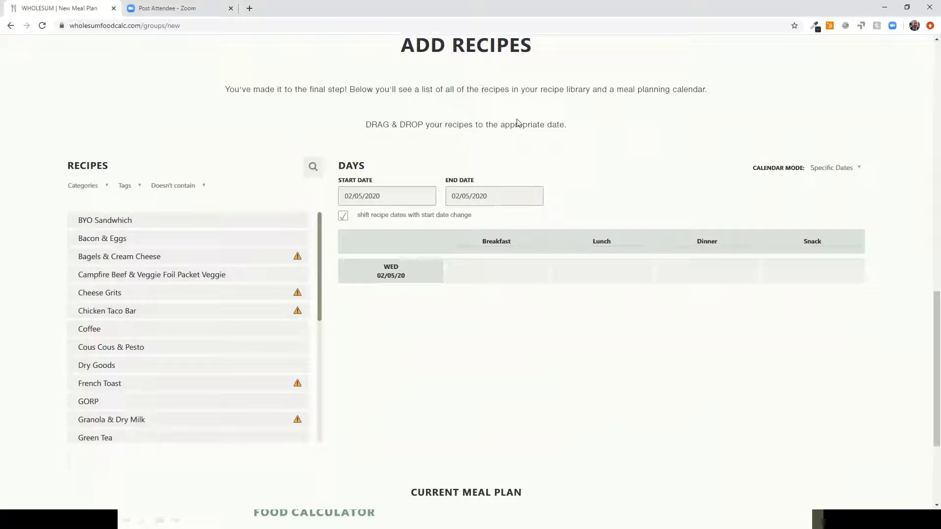
{"action": "left_click", "coordinate": [489, 197]}
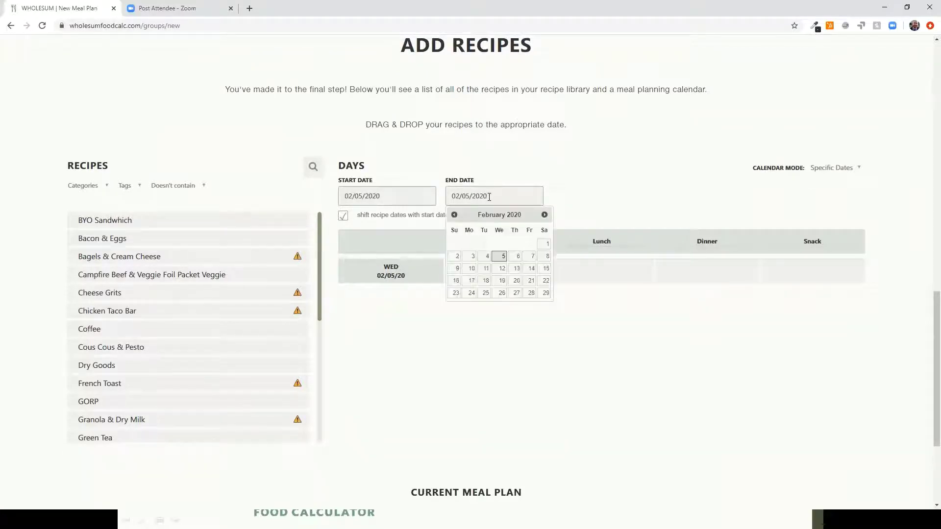
{"action": "left_click", "coordinate": [533, 258]}
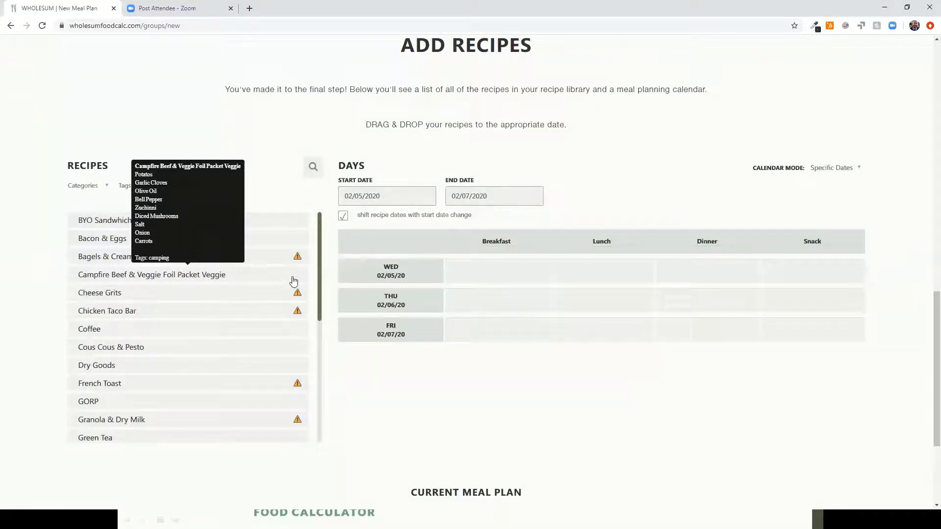
Check the allergen warnings on the Bagels & Cream Cheese, Cheese Grits and Chicken Taco Bar recipes.
{"action": "mouse_move", "coordinate": [297, 260]}
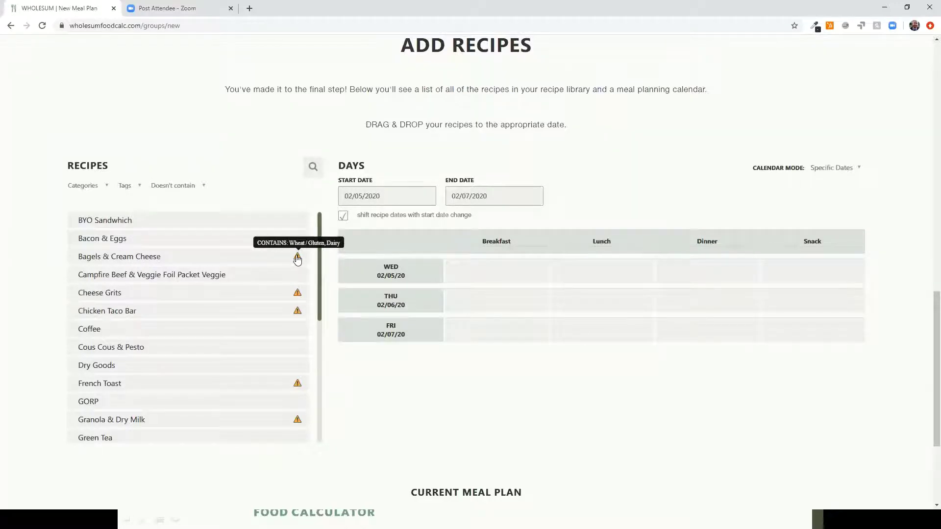
{"action": "mouse_move", "coordinate": [298, 294]}
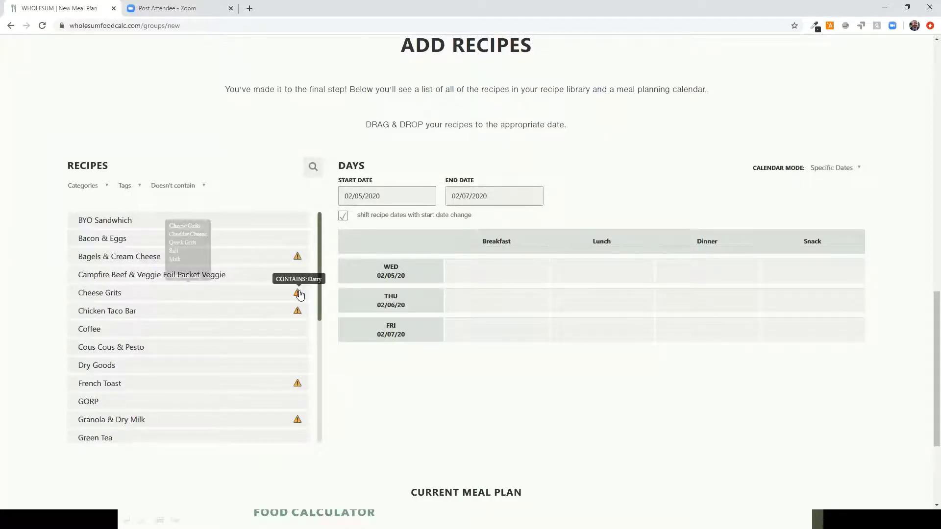
{"action": "mouse_move", "coordinate": [296, 314]}
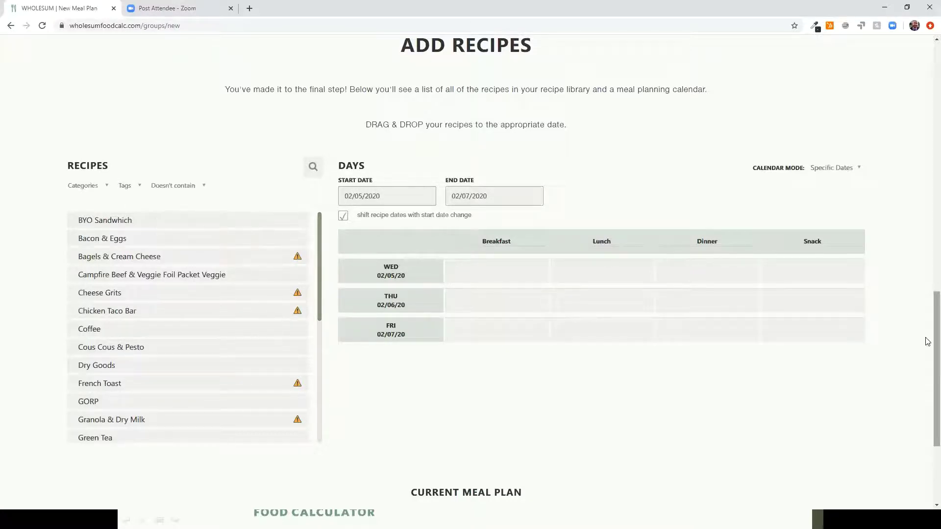
{"action": "scroll", "coordinate": [926, 266], "scroll_direction": "up", "scroll_amount": 5}
{"action": "scroll", "coordinate": [927, 304], "scroll_direction": "down", "scroll_amount": 4}
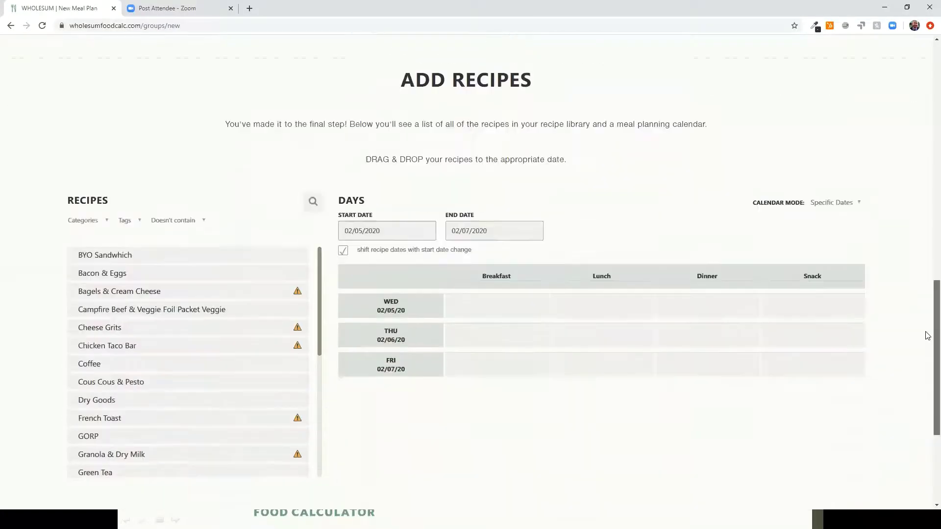
{"action": "scroll", "coordinate": [927, 336], "scroll_direction": "down", "scroll_amount": 1}
Schedule the breakfasts: Bagels & Cream Cheese on 02/05/20, and from the Breakfast category Cheese Grits on 02/06/20 and Granola & Dry Milk on 02/07/20.
{"action": "mouse_move", "coordinate": [188, 280]}
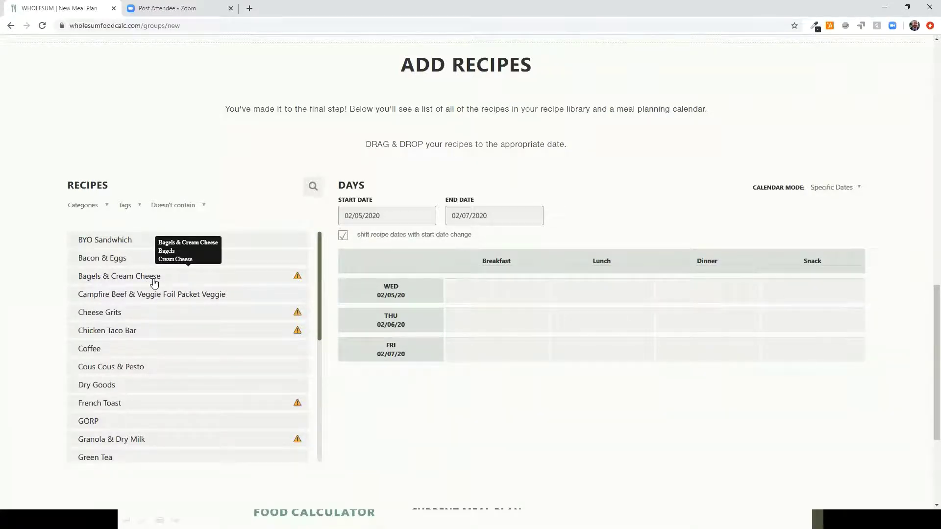
{"action": "mouse_move", "coordinate": [154, 283]}
{"action": "left_mouse_down"}
{"action": "mouse_move", "coordinate": [490, 275]}
{"action": "mouse_move", "coordinate": [521, 289]}
{"action": "left_mouse_up"}
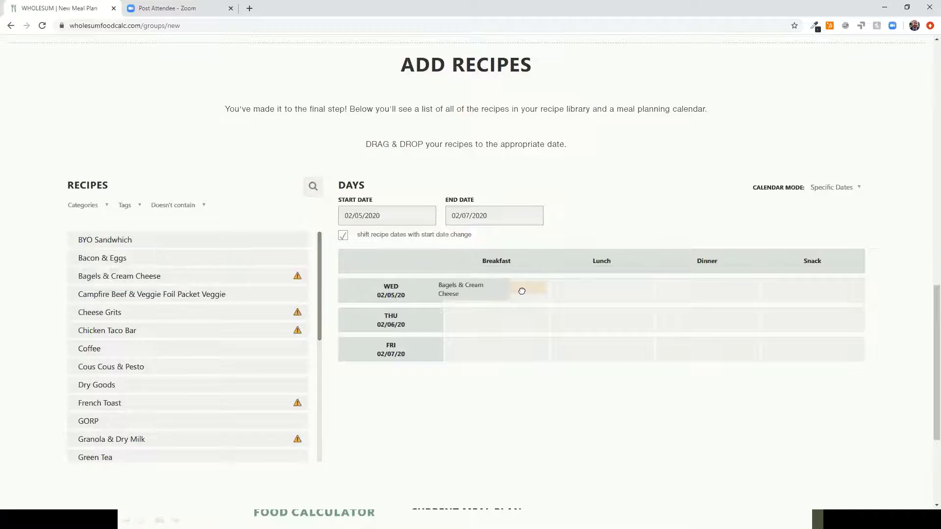
{"action": "left_click", "coordinate": [101, 207]}
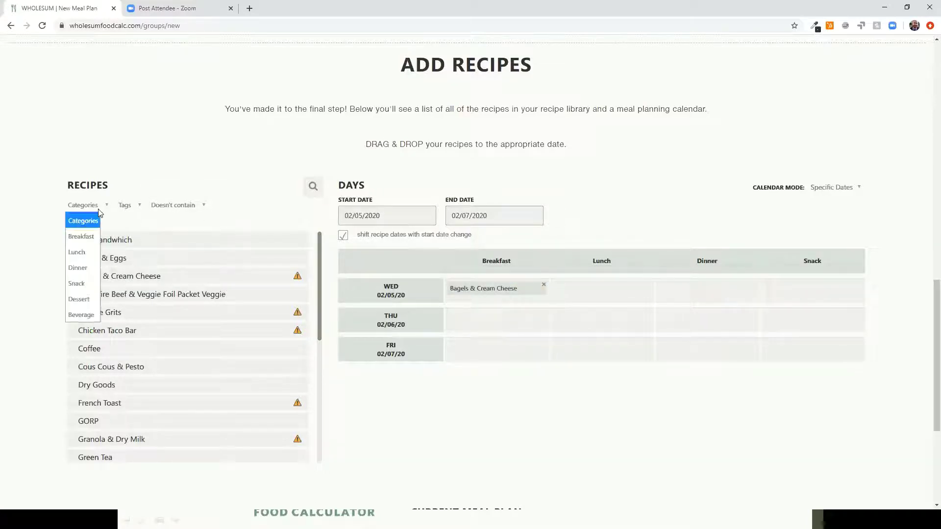
{"action": "left_click", "coordinate": [80, 236]}
{"action": "mouse_move", "coordinate": [121, 298]}
{"action": "left_mouse_down"}
{"action": "mouse_move", "coordinate": [377, 289]}
{"action": "mouse_move", "coordinate": [504, 323]}
{"action": "left_mouse_up"}
{"action": "left_click_drag", "start_coordinate": [112, 324], "coordinate": [490, 347]}
{"action": "left_click", "coordinate": [165, 224]}
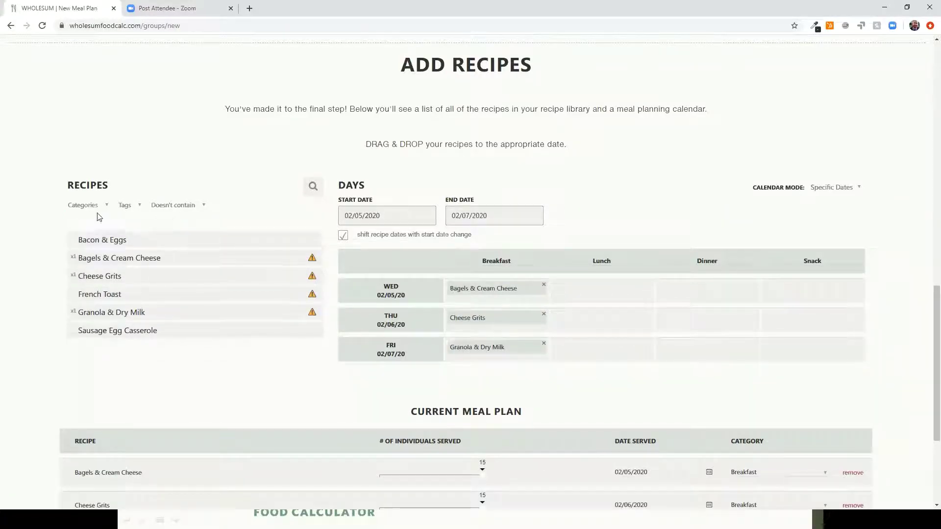
Schedule the lunches from the Lunch category: Rice & Beans on 02/05/20, Peanut Butter & Jelly on 02/06/20, Mac & Cheese and Peanut Butter & Jelly on 02/07/20.
{"action": "left_click", "coordinate": [83, 205]}
{"action": "left_click", "coordinate": [81, 237]}
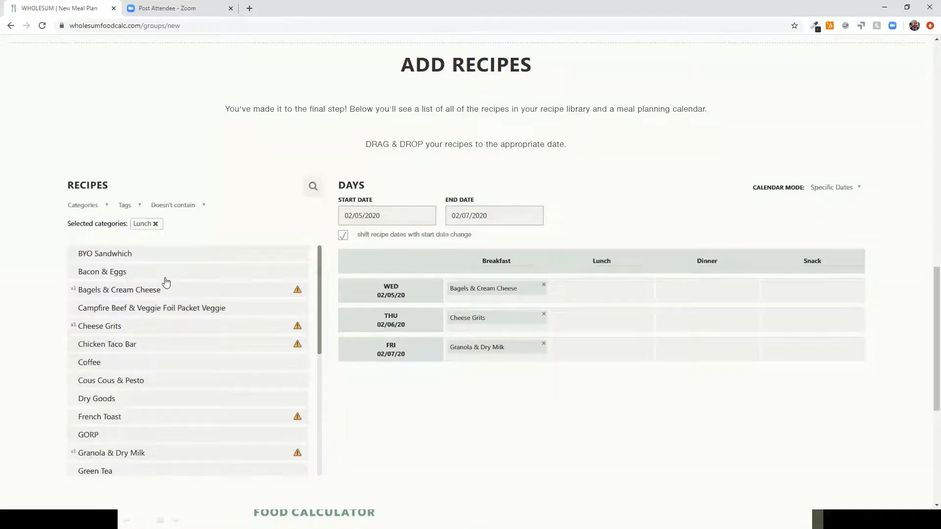
{"action": "left_click_drag", "start_coordinate": [116, 290], "coordinate": [600, 294]}
{"action": "left_click_drag", "start_coordinate": [116, 271], "coordinate": [620, 329]}
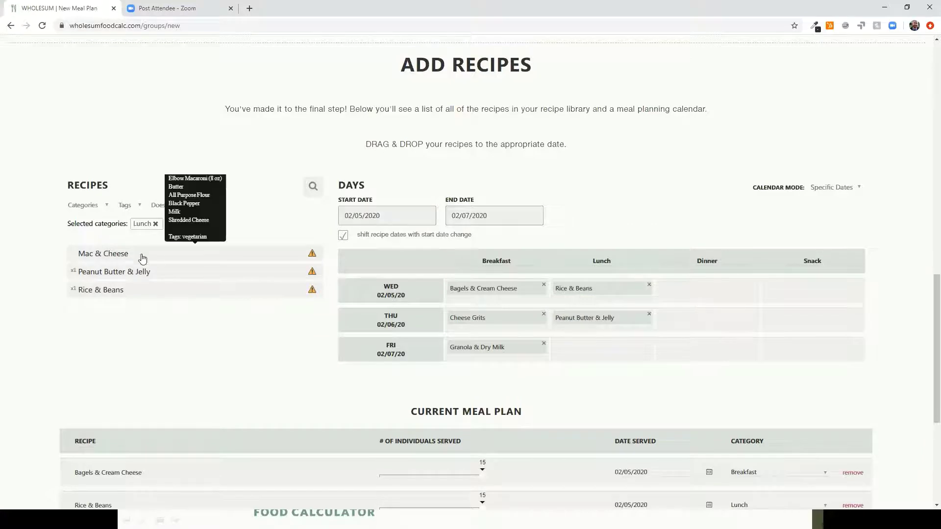
{"action": "left_click_drag", "start_coordinate": [140, 258], "coordinate": [609, 353]}
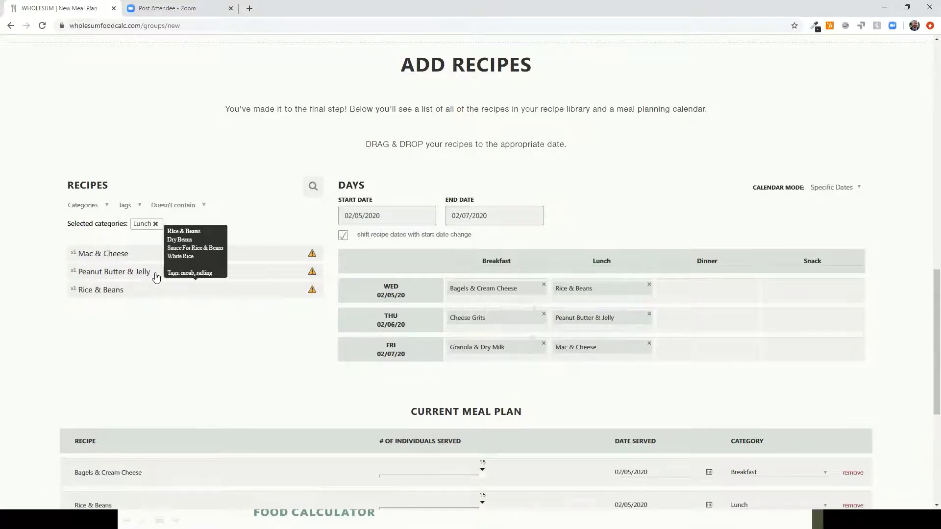
{"action": "left_click_drag", "start_coordinate": [156, 277], "coordinate": [559, 377]}
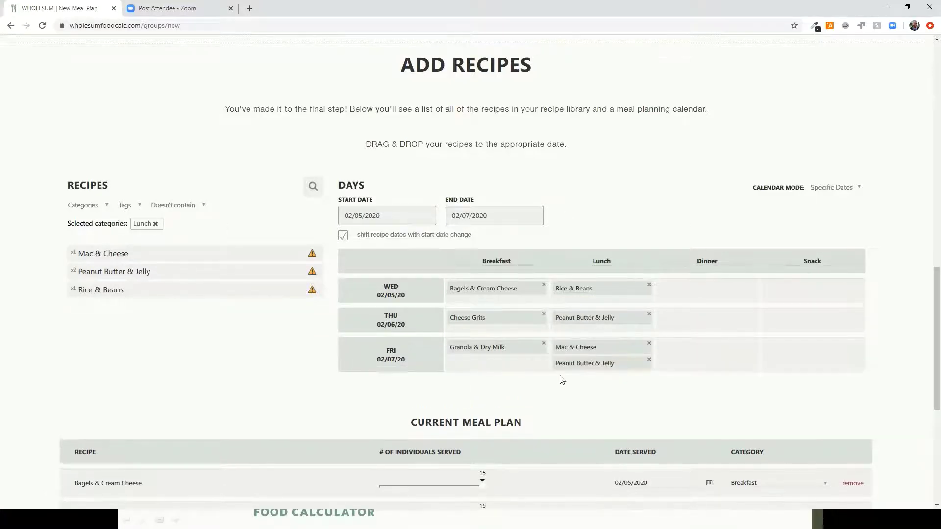
Schedule the Dinner-category recipes: Mac & Cheese on 02/05/20, Rice & Beans on 02/06/20, Cous Cous & Pesto and Campfire Beef & Veggie Foil Packet Veggie on 02/07/20.
{"action": "left_click", "coordinate": [156, 224]}
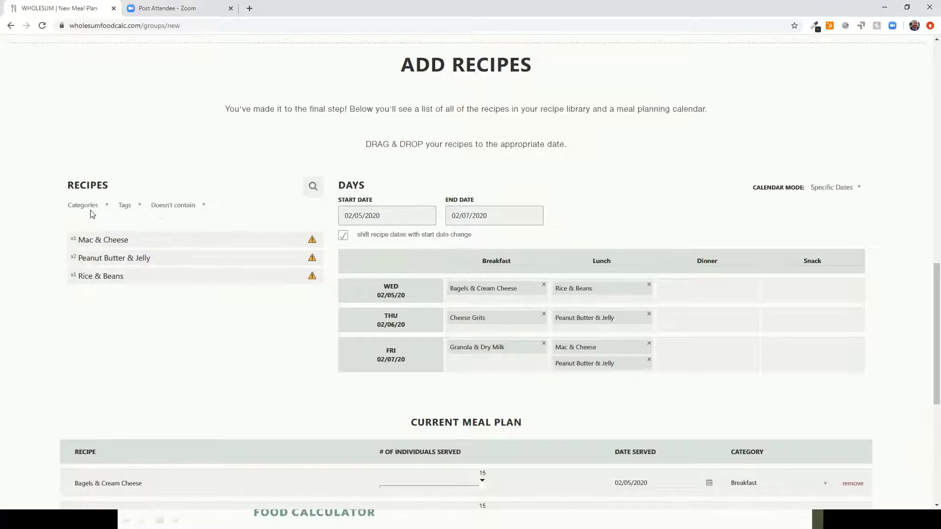
{"action": "left_click", "coordinate": [94, 209]}
{"action": "left_click", "coordinate": [94, 209]}
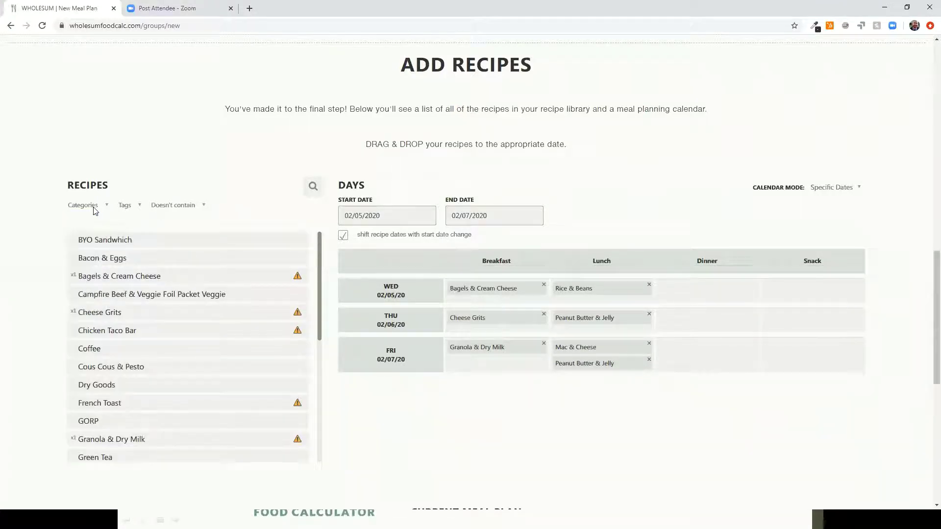
{"action": "left_click", "coordinate": [94, 209]}
{"action": "left_click", "coordinate": [84, 239]}
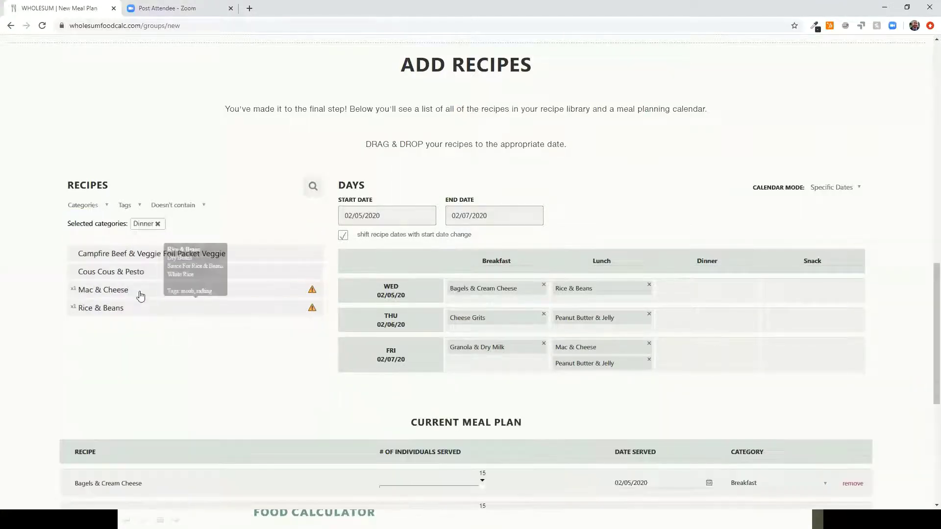
{"action": "left_click_drag", "start_coordinate": [134, 294], "coordinate": [715, 294]}
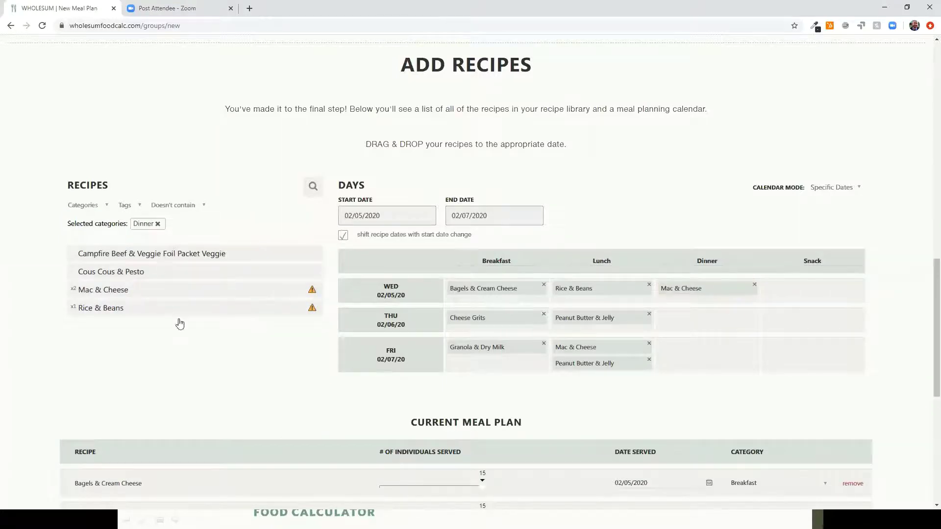
{"action": "left_click_drag", "start_coordinate": [182, 308], "coordinate": [728, 322]}
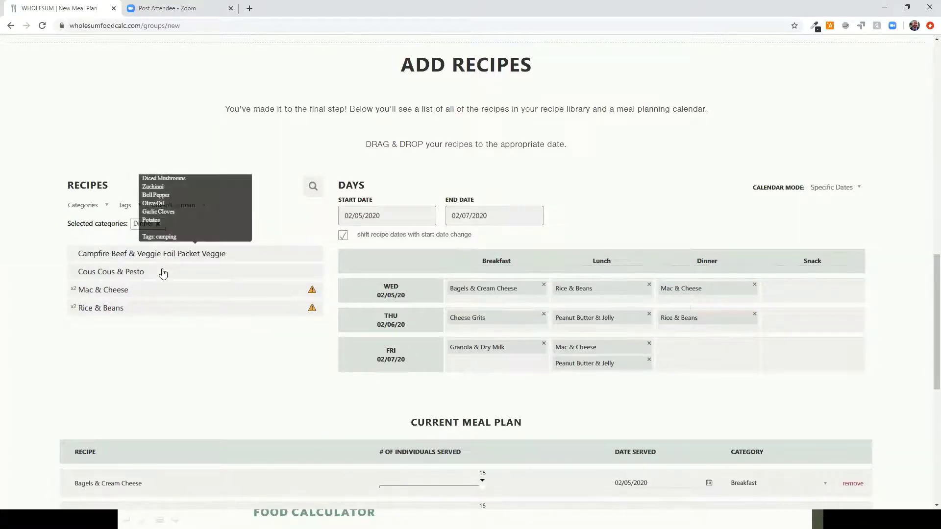
{"action": "left_click_drag", "start_coordinate": [162, 271], "coordinate": [657, 349]}
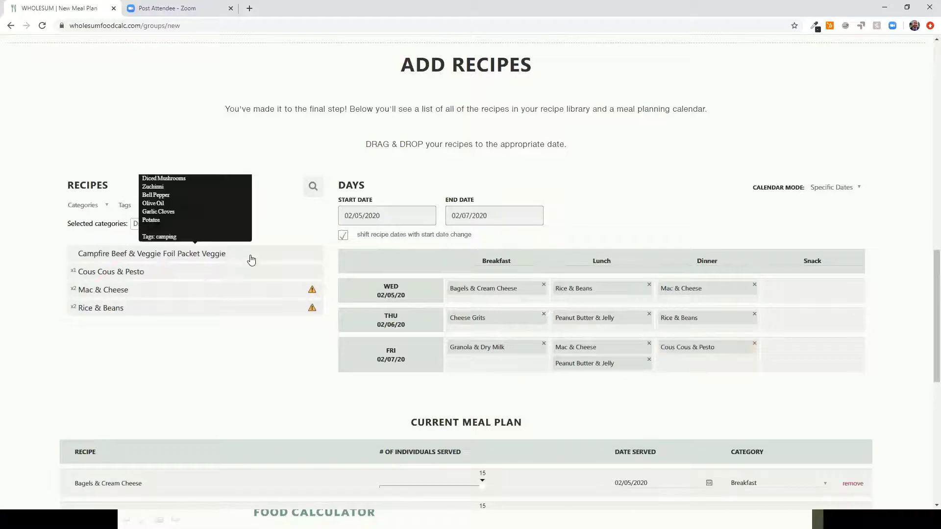
{"action": "left_click_drag", "start_coordinate": [250, 255], "coordinate": [700, 364]}
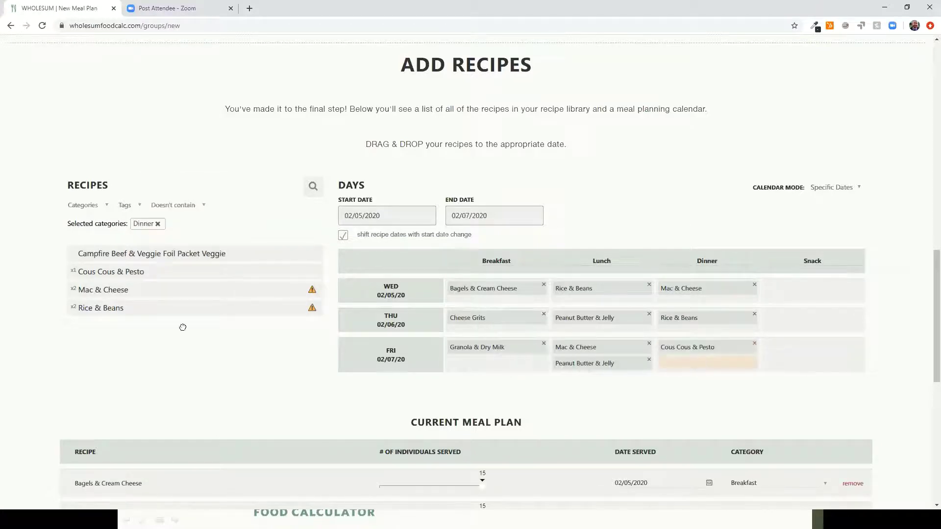
Set the number of individuals served for the Bagels & Cream Cheese breakfast on 02/05/2020 to 11.
{"action": "scroll", "coordinate": [568, 220], "scroll_direction": "down", "scroll_amount": 1}
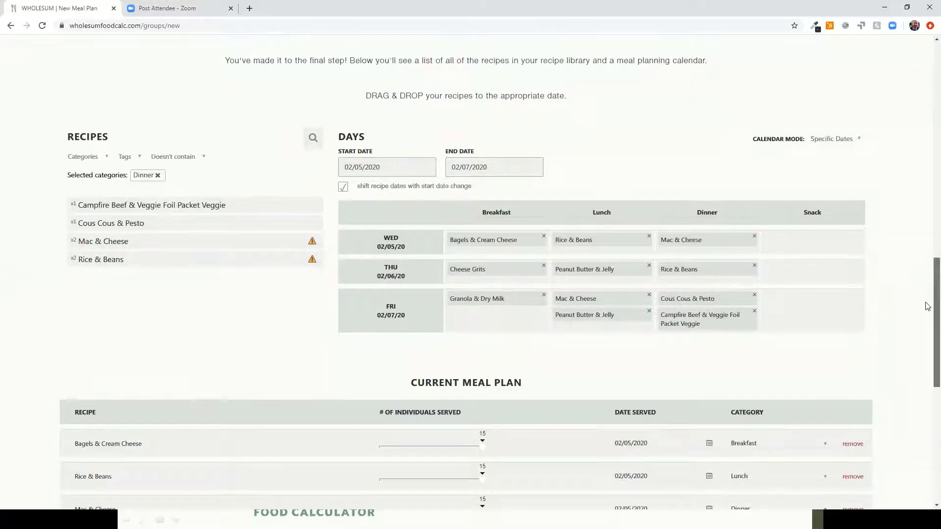
{"action": "scroll", "coordinate": [928, 309], "scroll_direction": "down", "scroll_amount": 1}
{"action": "scroll", "coordinate": [927, 313], "scroll_direction": "down", "scroll_amount": 6}
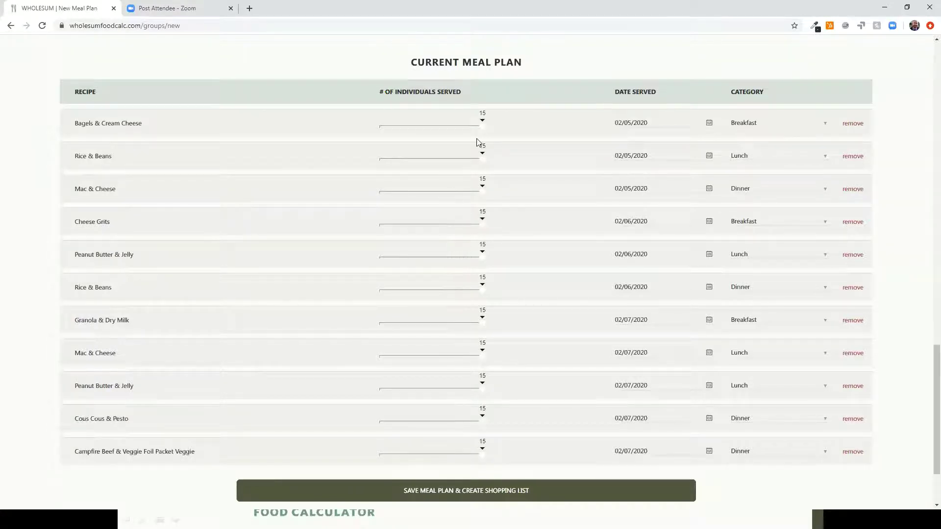
{"action": "left_click_drag", "start_coordinate": [481, 126], "coordinate": [466, 128]}
Set the number of individuals served to 8 for both 02/07/2020 lunches, Mac & Cheese and Peanut Butter & Jelly.
{"action": "scroll", "coordinate": [452, 204], "scroll_direction": "up", "scroll_amount": 3}
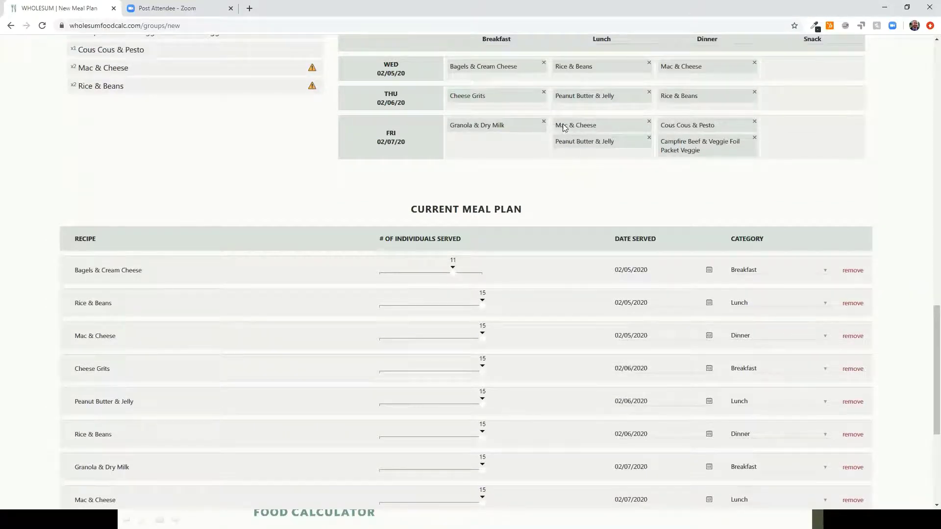
{"action": "scroll", "coordinate": [544, 210], "scroll_direction": "down", "scroll_amount": 3}
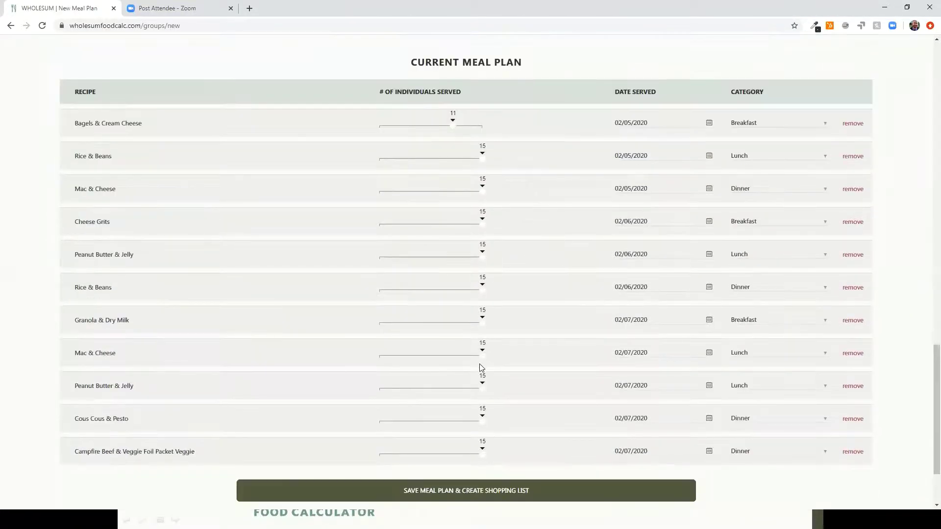
{"action": "left_click_drag", "start_coordinate": [483, 357], "coordinate": [431, 358]}
{"action": "left_click_drag", "start_coordinate": [483, 390], "coordinate": [430, 391]}
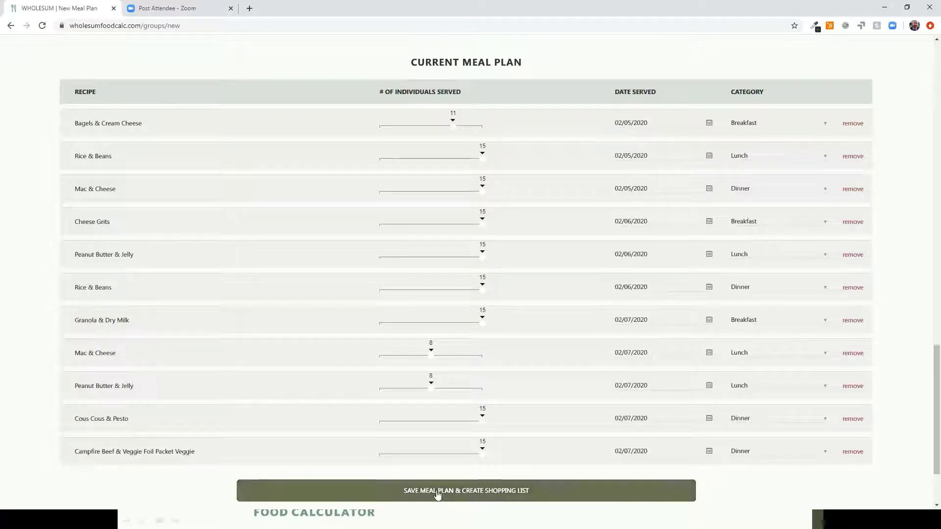
Save the meal plan to create its shopping list, and open the PDF export of that list.
{"action": "left_click", "coordinate": [470, 493]}
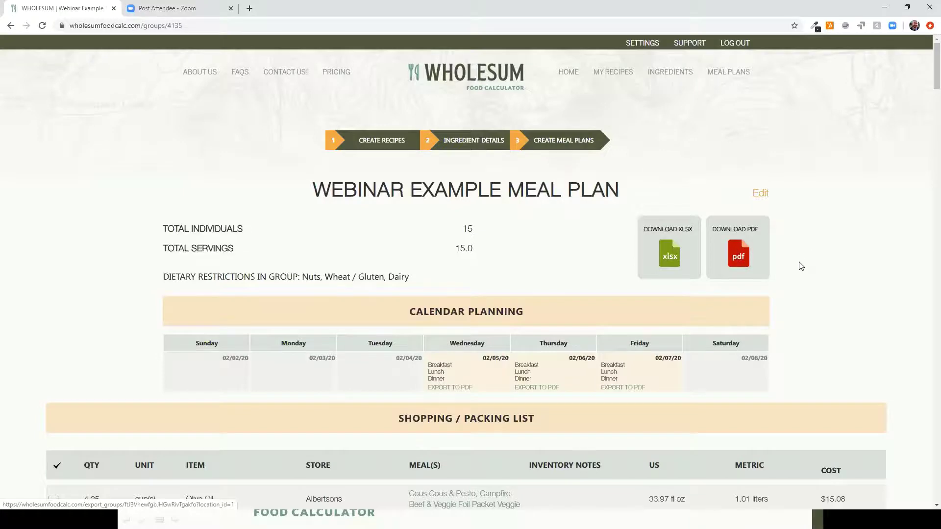
{"action": "scroll", "coordinate": [805, 264], "scroll_direction": "down", "scroll_amount": 3}
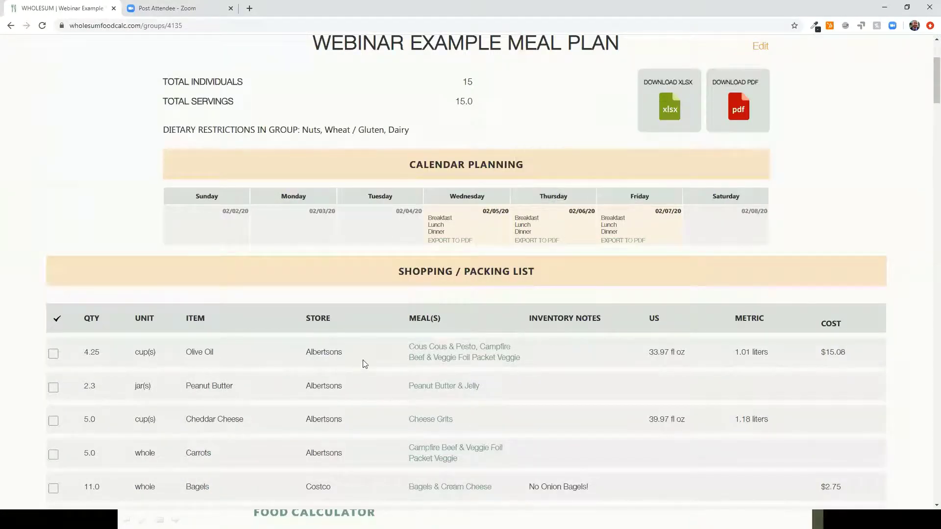
{"action": "scroll", "coordinate": [685, 250], "scroll_direction": "up", "scroll_amount": 2}
{"action": "left_click", "coordinate": [743, 204]}
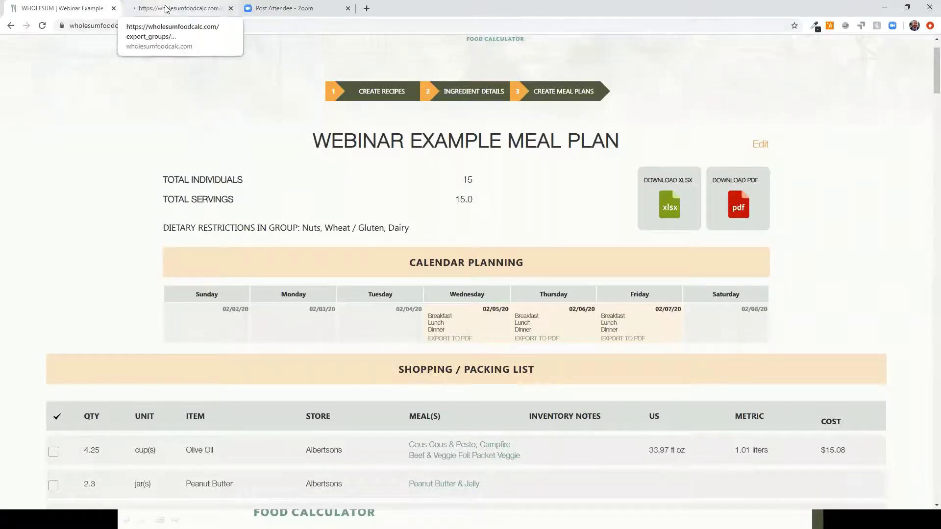
{"action": "left_click", "coordinate": [167, 8]}
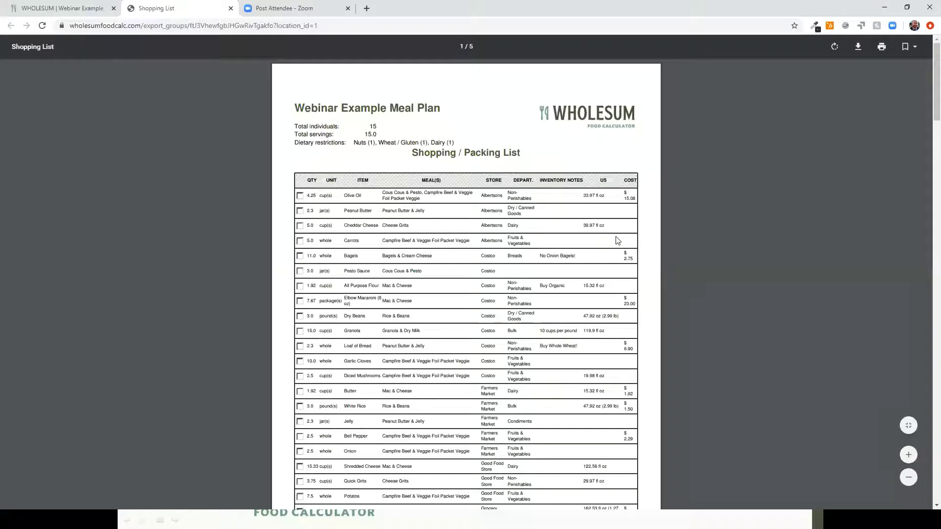
Examine the quantities and items on the first page of the shopping list PDF, and which meals use the Olive Oil.
{"action": "scroll", "coordinate": [616, 242], "scroll_direction": "up", "scroll_amount": 3, "text": "ctrl"}
{"action": "scroll", "coordinate": [745, 253], "scroll_direction": "up", "scroll_amount": 1, "text": "ctrl"}
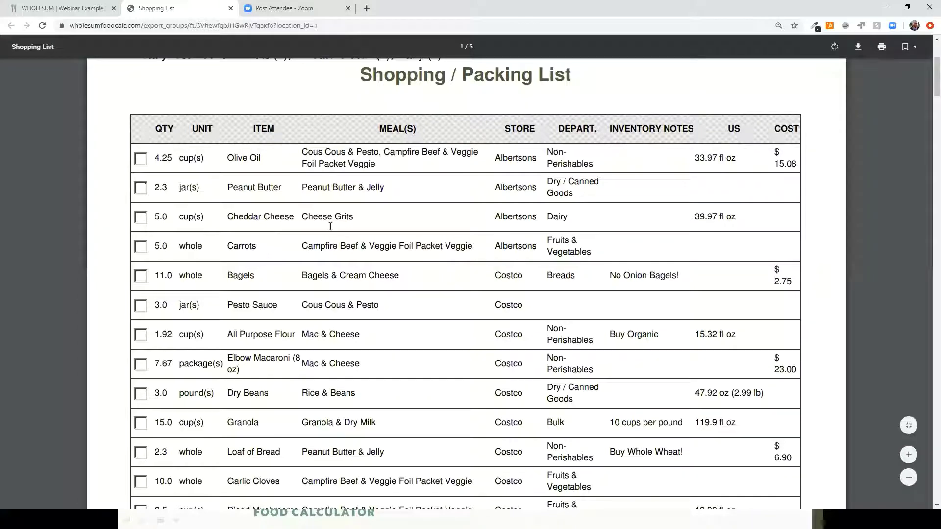
{"action": "scroll", "coordinate": [331, 250], "scroll_direction": "down", "scroll_amount": 3}
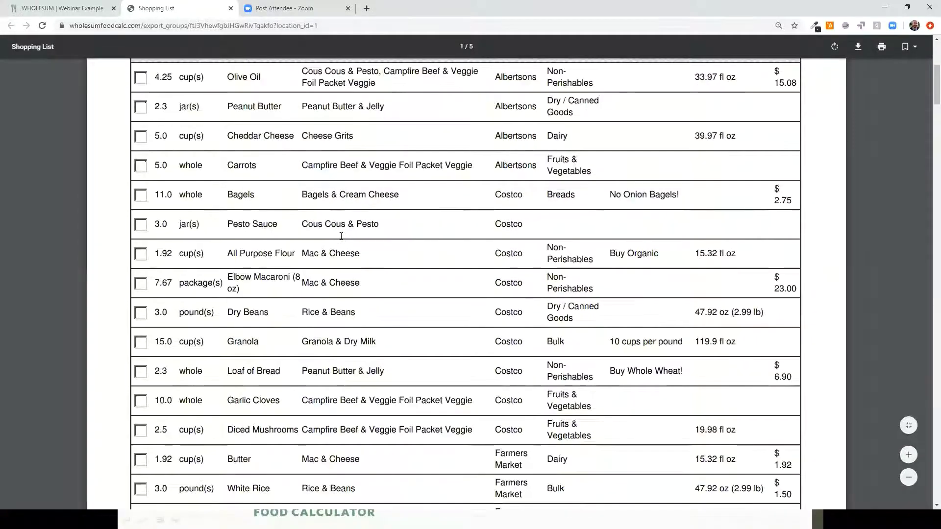
{"action": "scroll", "coordinate": [350, 248], "scroll_direction": "down", "scroll_amount": 1}
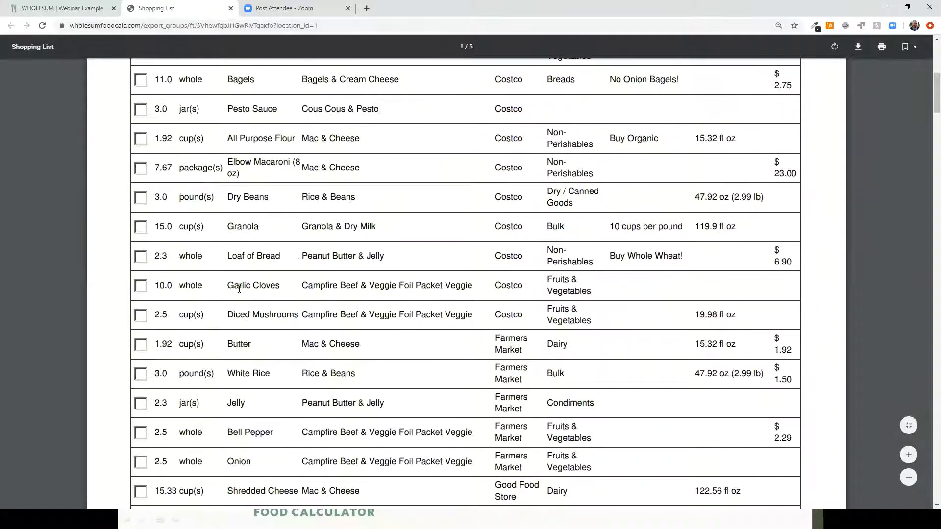
{"action": "scroll", "coordinate": [297, 293], "scroll_direction": "down", "scroll_amount": 3}
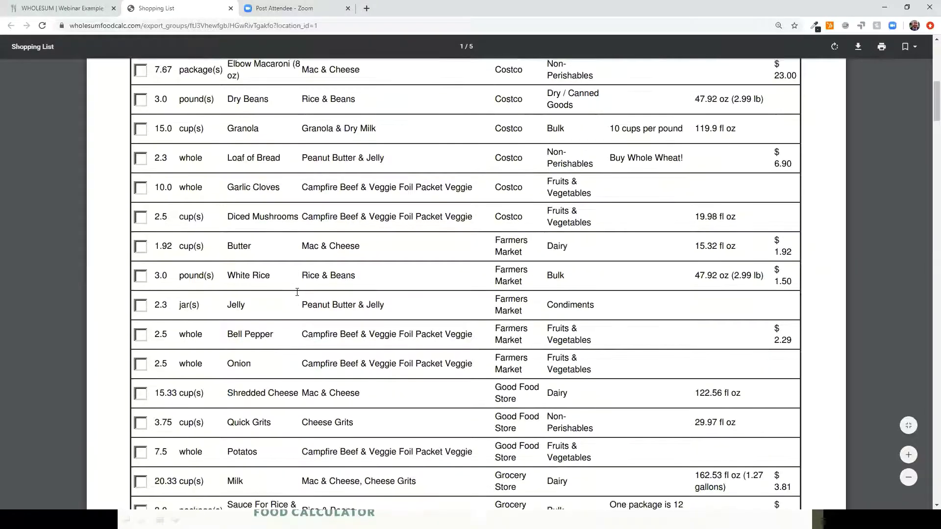
{"action": "scroll", "coordinate": [273, 424], "scroll_direction": "up", "scroll_amount": 6}
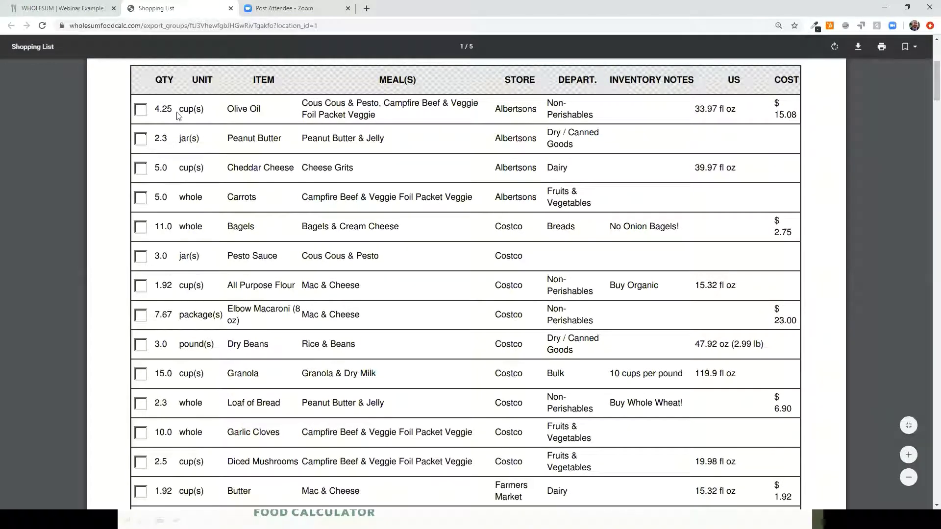
{"action": "left_click_drag", "start_coordinate": [305, 103], "coordinate": [463, 102]}
{"action": "left_click", "coordinate": [380, 110]}
{"action": "left_click_drag", "start_coordinate": [380, 103], "coordinate": [306, 103]}
{"action": "left_click", "coordinate": [364, 102]}
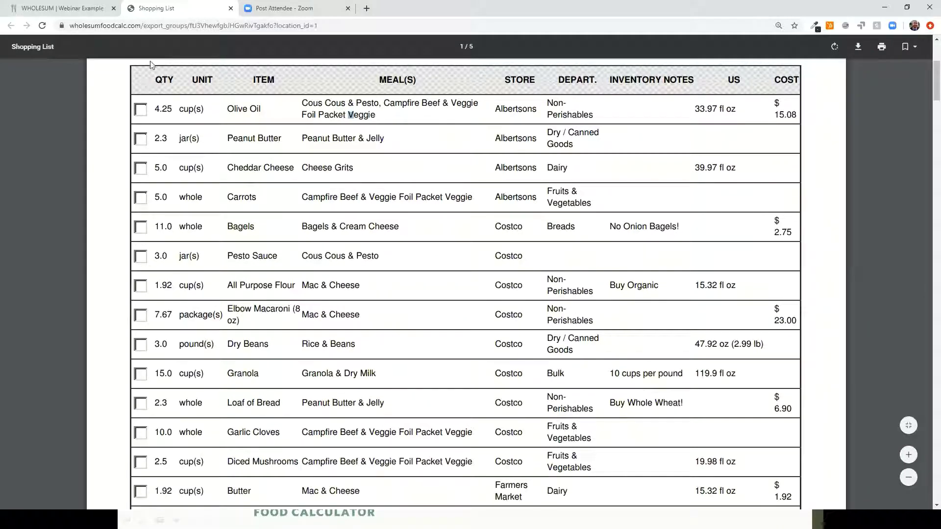
Review the US unit conversions, including Dry Beans, and the stores, departments, inventory notes and costs through the shopping list's second page.
{"action": "scroll", "coordinate": [454, 201], "scroll_direction": "down", "scroll_amount": 1}
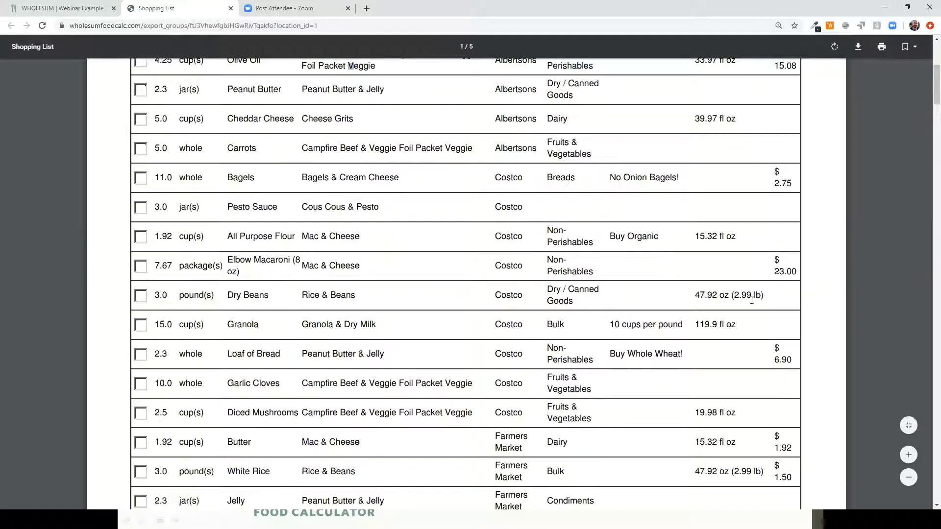
{"action": "left_click_drag", "start_coordinate": [761, 294], "coordinate": [743, 294]}
{"action": "left_click", "coordinate": [681, 300]}
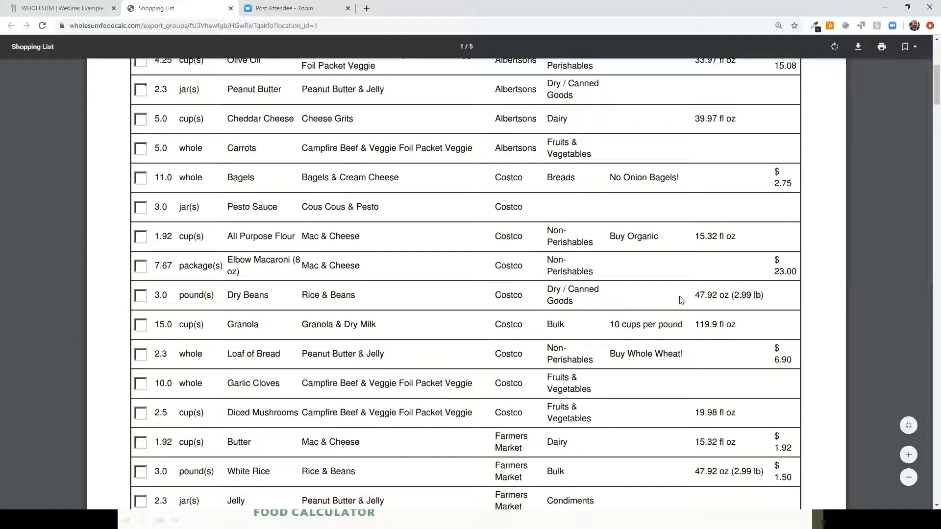
{"action": "scroll", "coordinate": [530, 296], "scroll_direction": "down", "scroll_amount": 2}
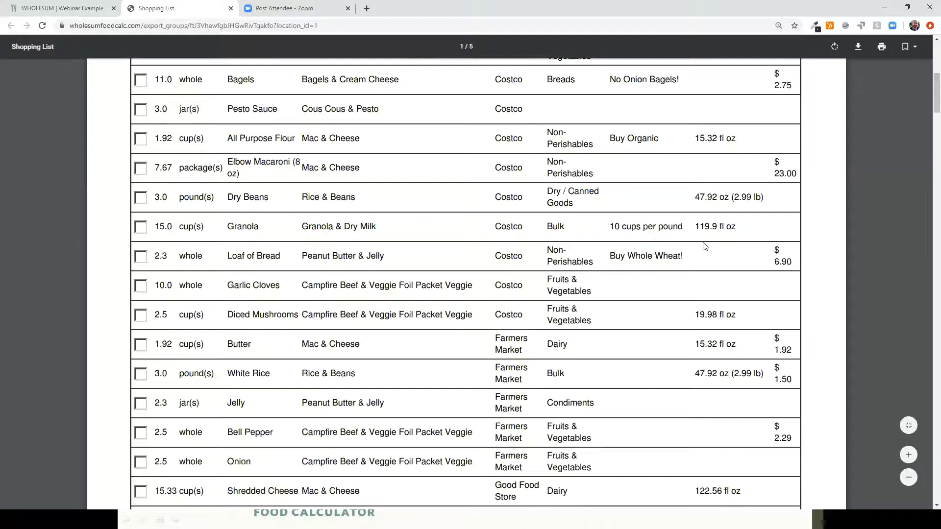
{"action": "scroll", "coordinate": [681, 225], "scroll_direction": "up", "scroll_amount": 3}
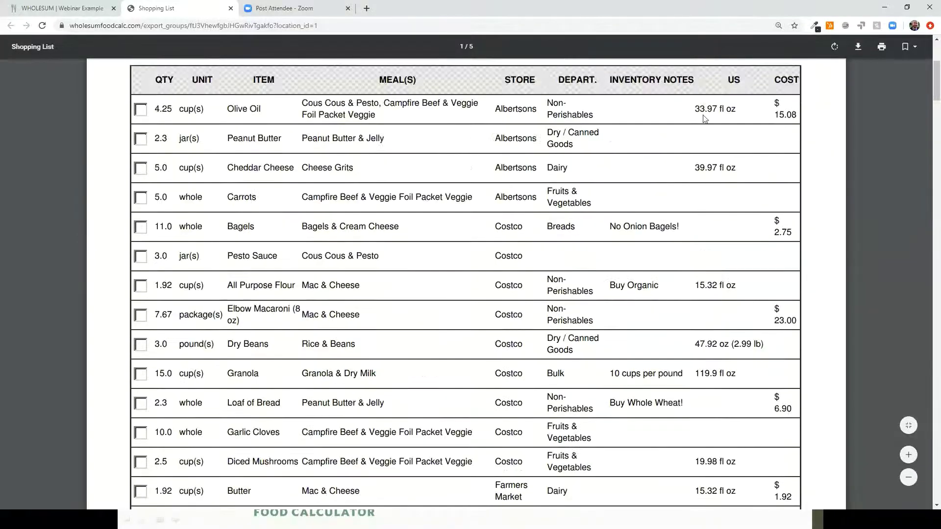
{"action": "scroll", "coordinate": [496, 264], "scroll_direction": "down", "scroll_amount": 6}
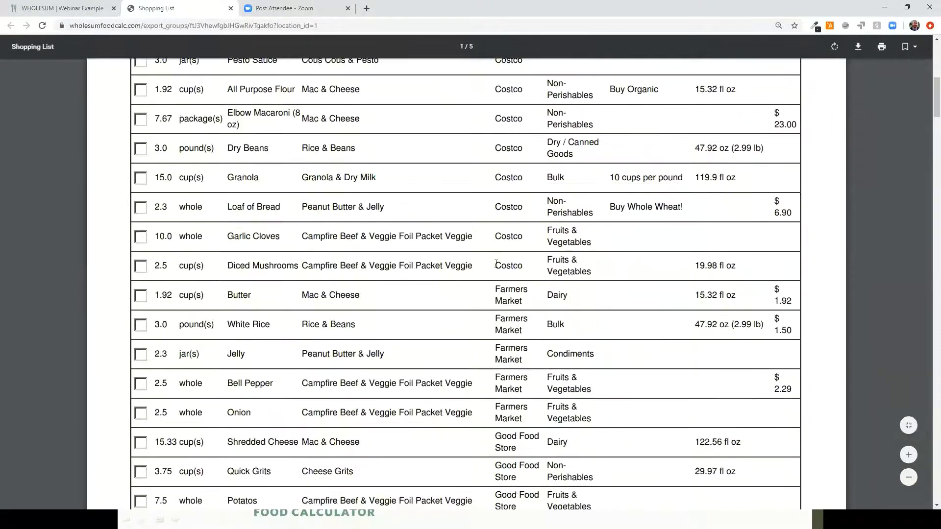
{"action": "scroll", "coordinate": [496, 263], "scroll_direction": "down", "scroll_amount": 2}
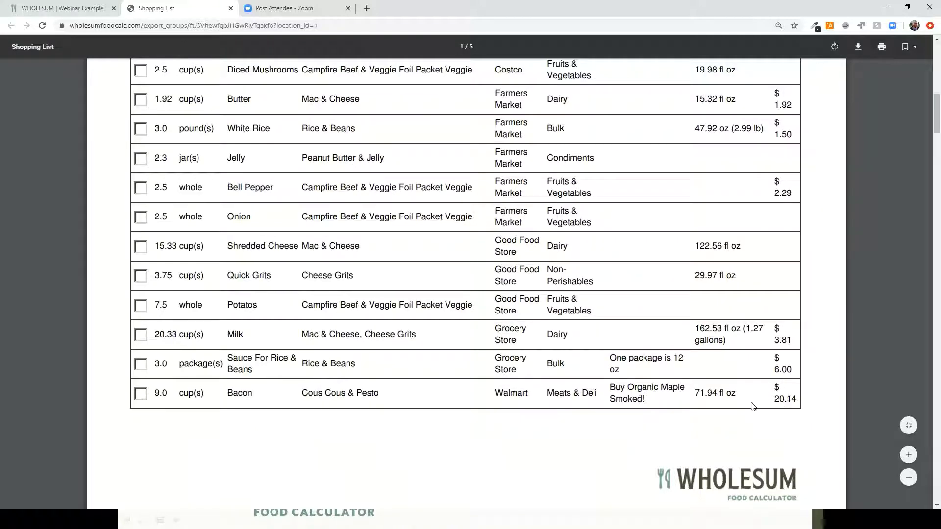
{"action": "scroll", "coordinate": [710, 392], "scroll_direction": "down", "scroll_amount": 2}
{"action": "scroll", "coordinate": [612, 311], "scroll_direction": "down", "scroll_amount": 6}
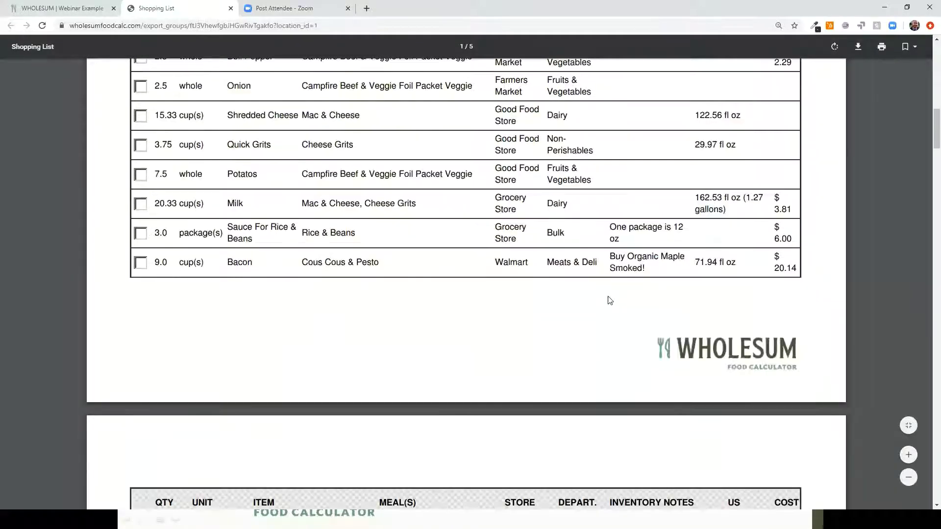
{"action": "scroll", "coordinate": [599, 305], "scroll_direction": "down", "scroll_amount": 2}
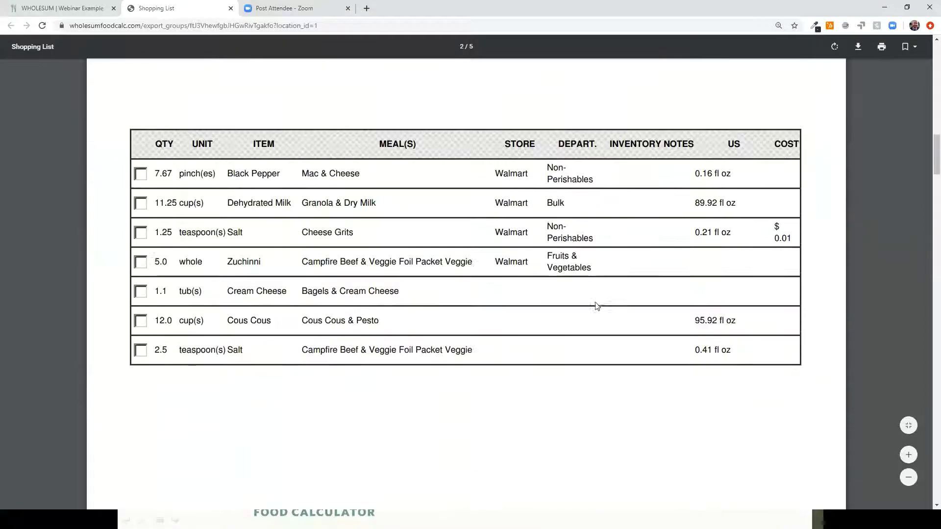
{"action": "scroll", "coordinate": [465, 289], "scroll_direction": "down", "scroll_amount": 10}
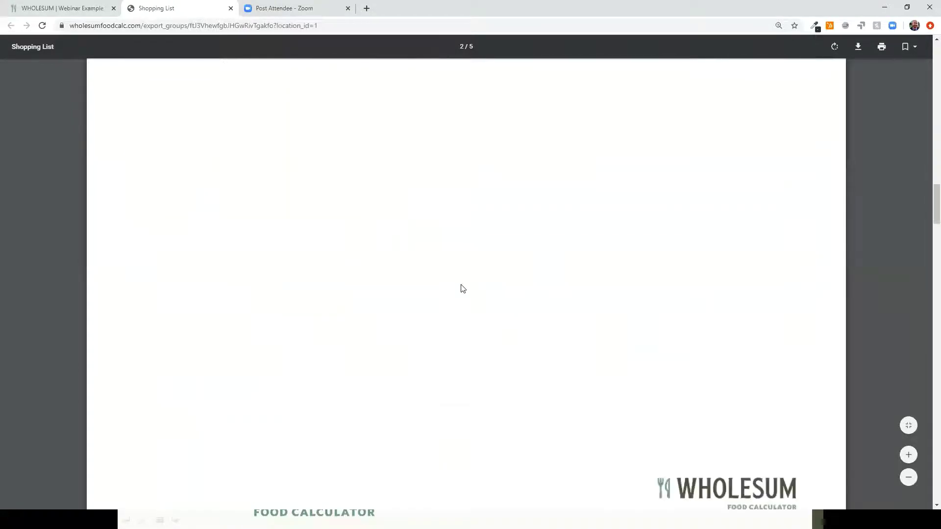
Review the calendar planning page and the recipe details, including the Mac & Cheese instructions and ingredients, in the shopping list PDF.
{"action": "scroll", "coordinate": [460, 289], "scroll_direction": "down", "scroll_amount": 9}
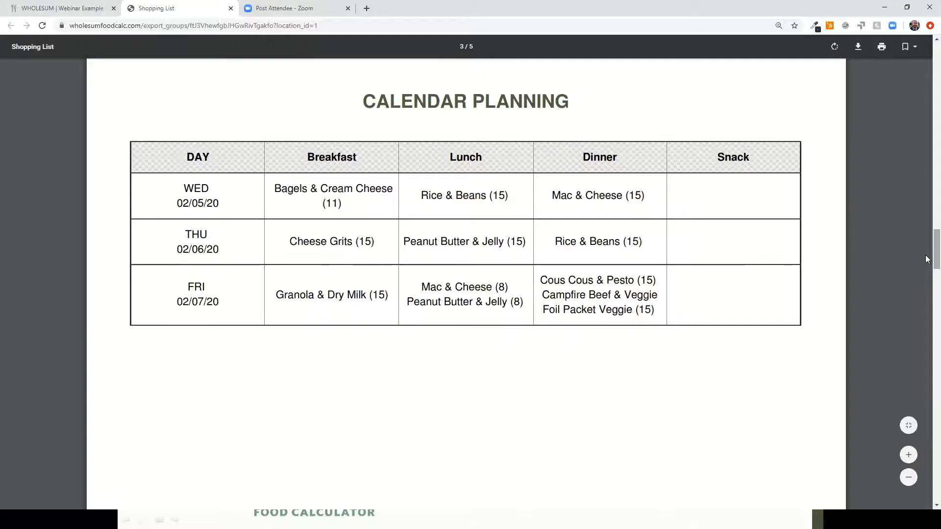
{"action": "scroll", "coordinate": [926, 263], "scroll_direction": "down", "scroll_amount": 10}
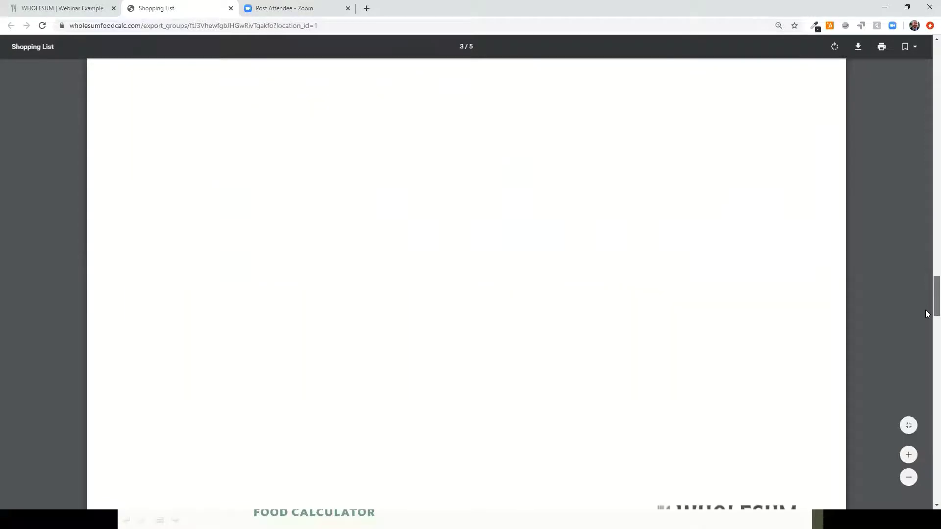
{"action": "scroll", "coordinate": [926, 328], "scroll_direction": "down", "scroll_amount": 9}
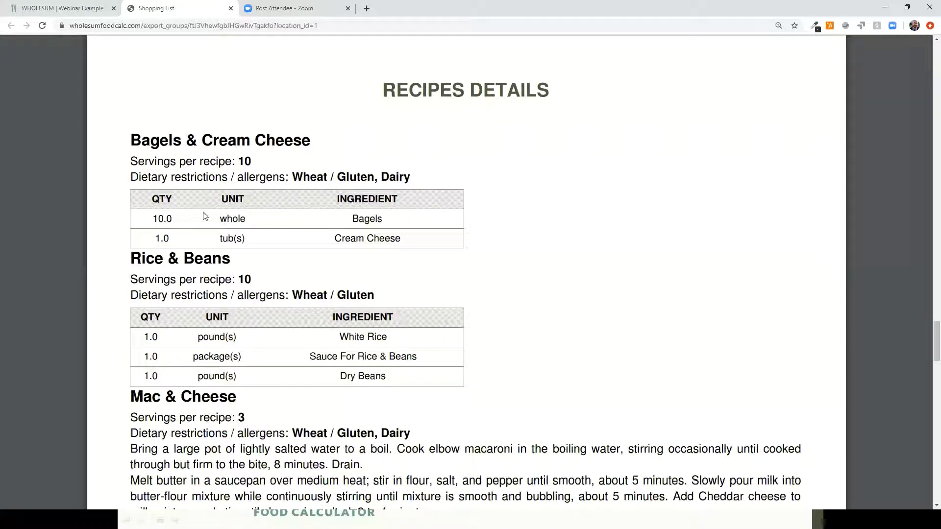
{"action": "scroll", "coordinate": [205, 216], "scroll_direction": "down", "scroll_amount": 3}
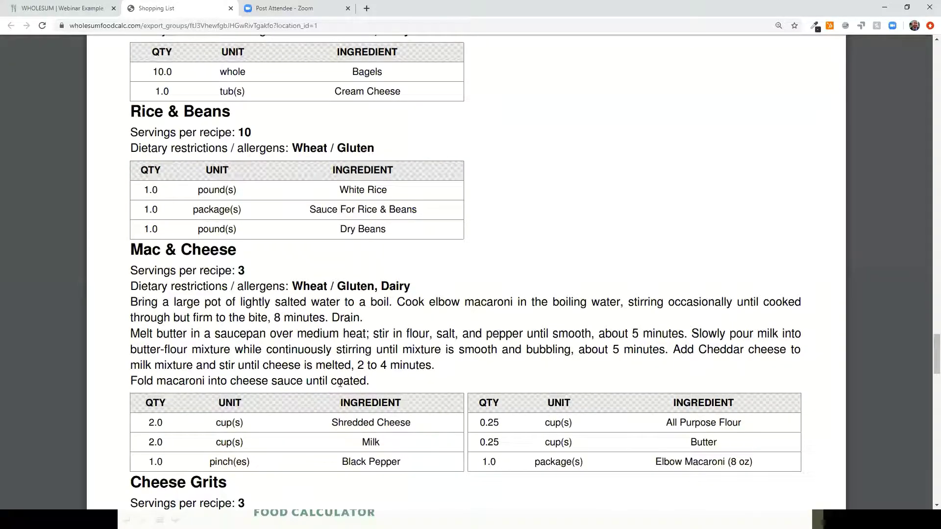
{"action": "left_click_drag", "start_coordinate": [382, 382], "coordinate": [260, 324]}
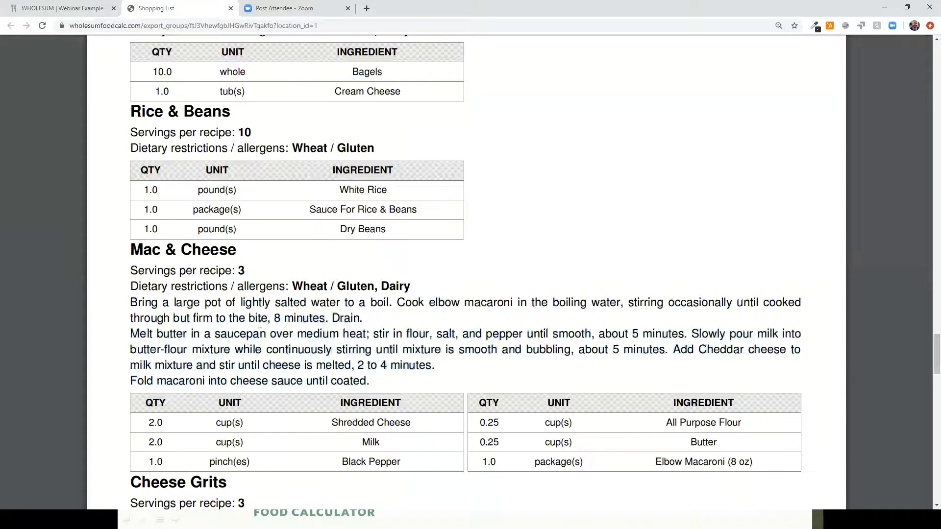
{"action": "scroll", "coordinate": [254, 283], "scroll_direction": "down", "scroll_amount": 1}
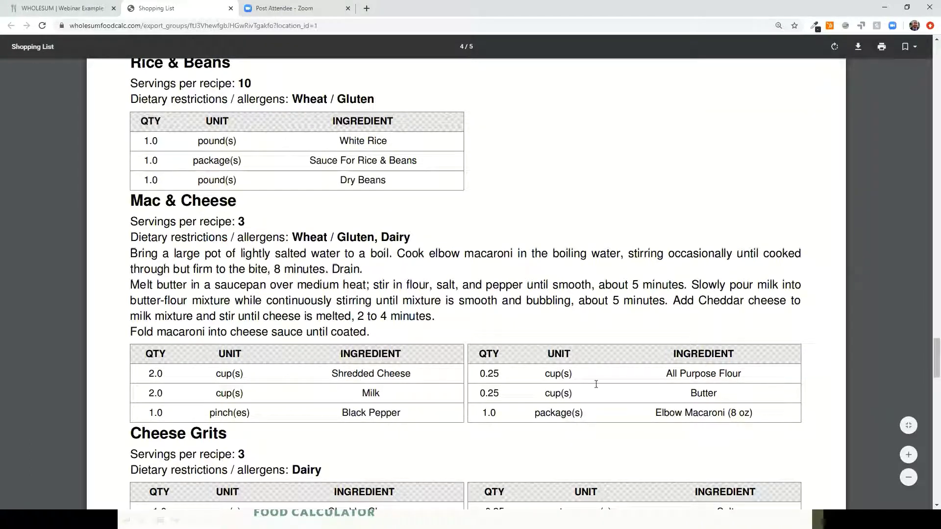
{"action": "scroll", "coordinate": [627, 346], "scroll_direction": "down", "scroll_amount": 2}
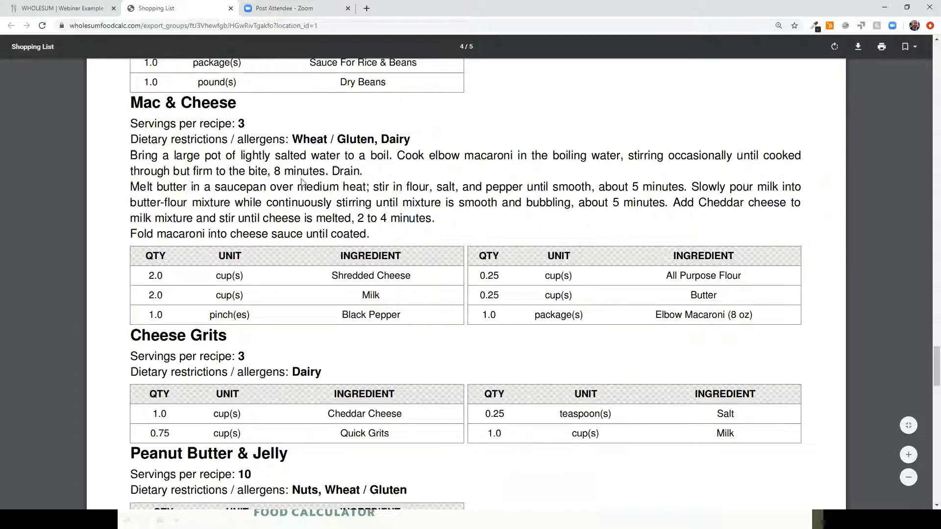
Return to the Webinar Example Meal Plan, download its shopping list as XLSX and open it in Excel.
{"action": "left_click", "coordinate": [60, 9]}
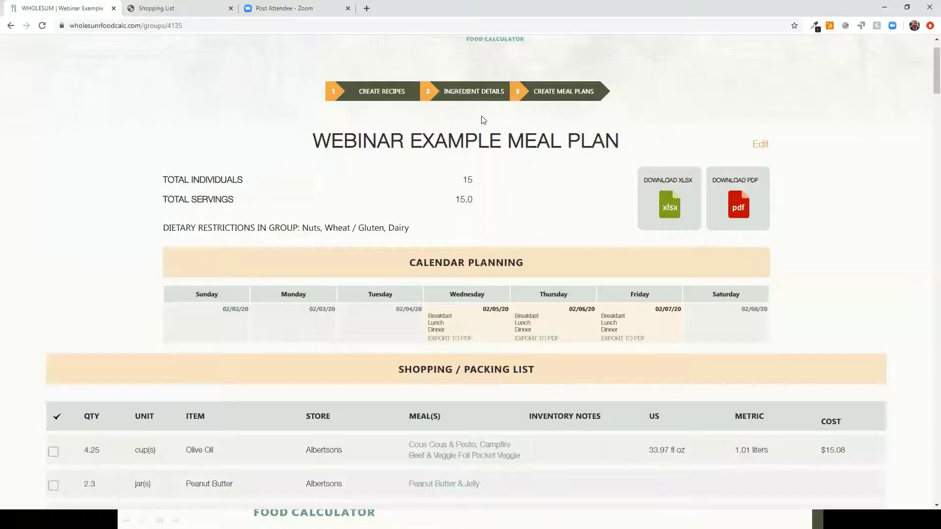
{"action": "left_click", "coordinate": [664, 208]}
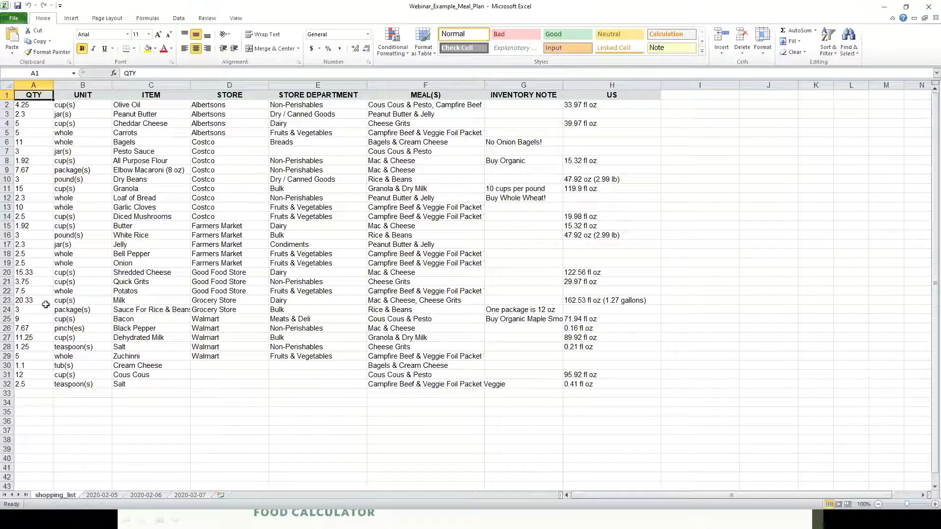
{"action": "left_click", "coordinate": [27, 394]}
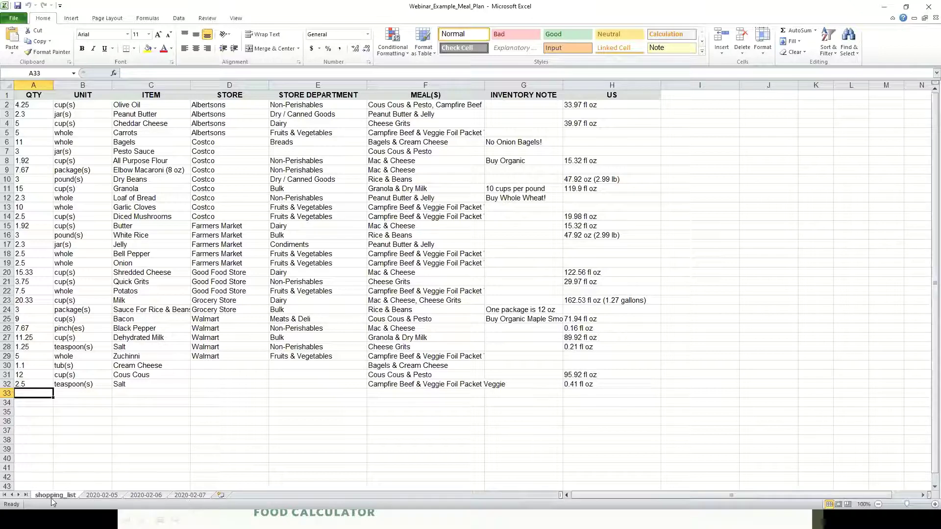
Examine the daily ingredient sheets for 2020-02-05, 2020-02-06 and 2020-02-07, and close the workbook.
{"action": "left_click", "coordinate": [98, 495]}
{"action": "left_click", "coordinate": [145, 496]}
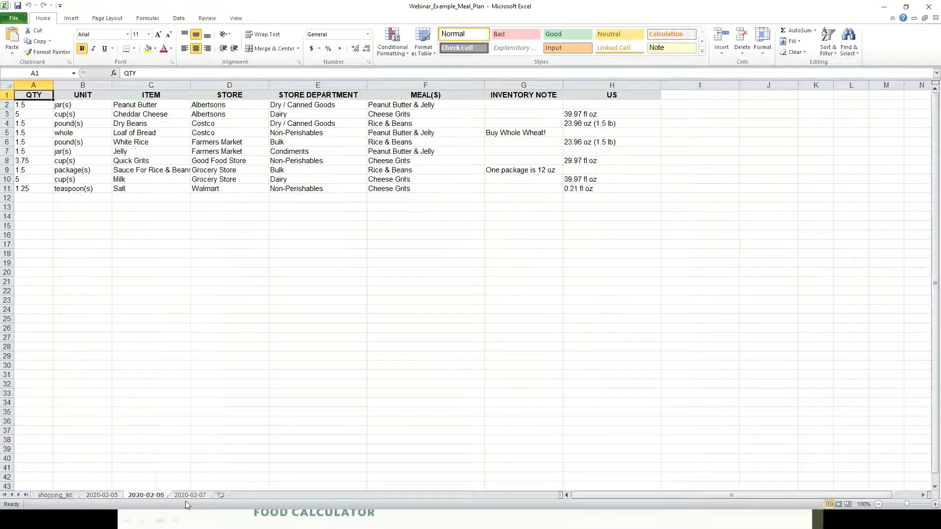
{"action": "left_click", "coordinate": [189, 496]}
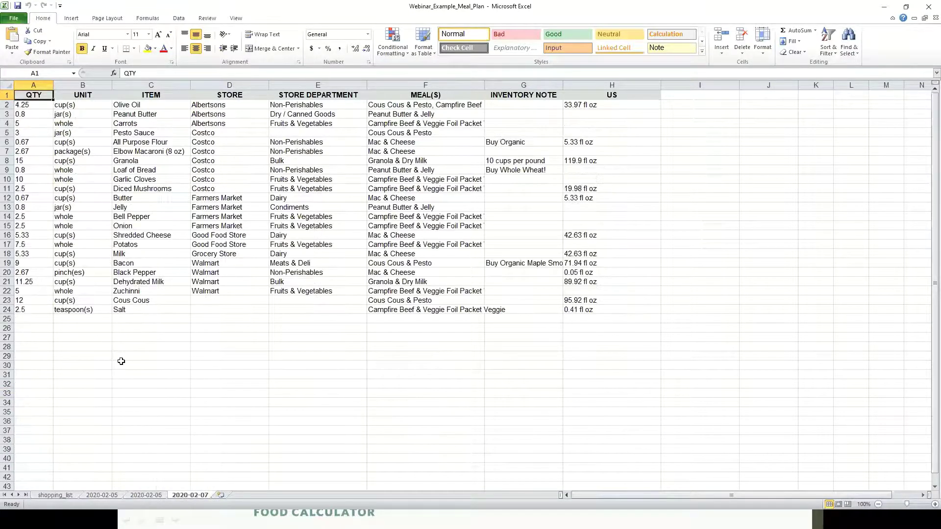
{"action": "left_click", "coordinate": [103, 496]}
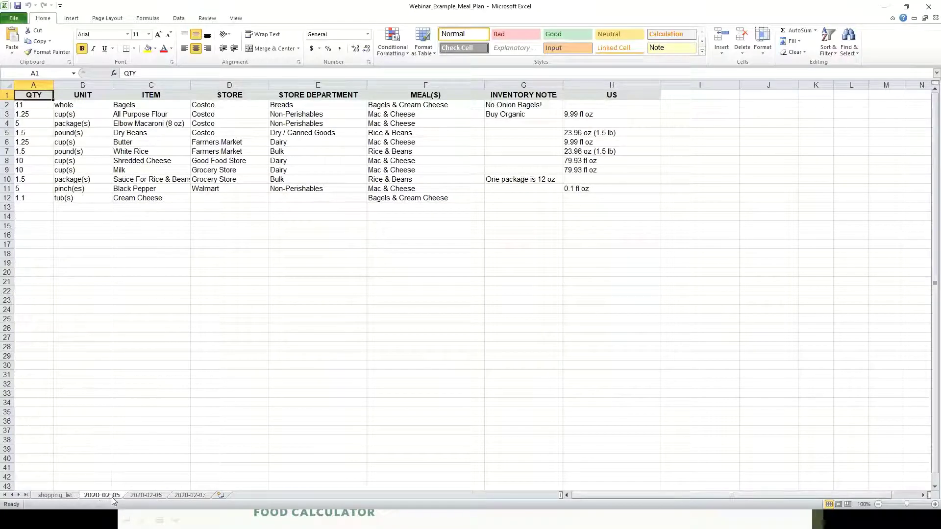
{"action": "left_click", "coordinate": [146, 496]}
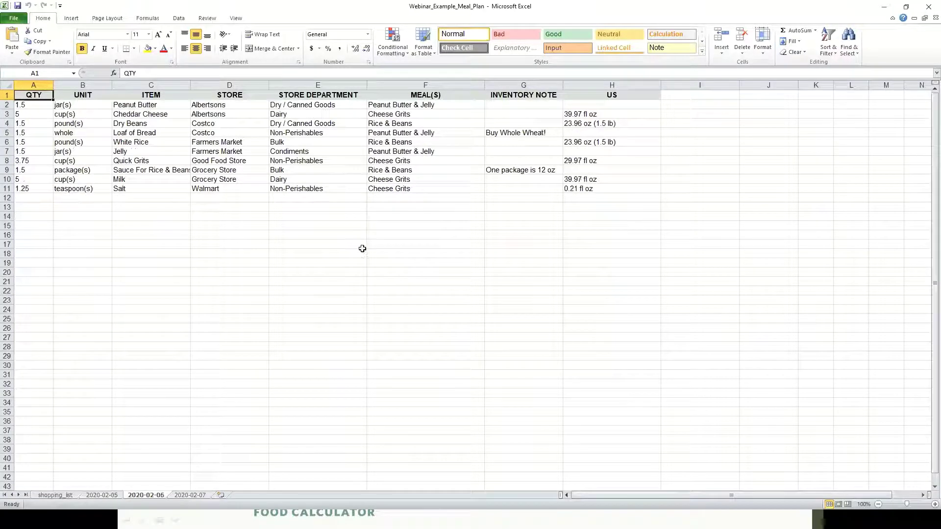
{"action": "left_click", "coordinate": [927, 8]}
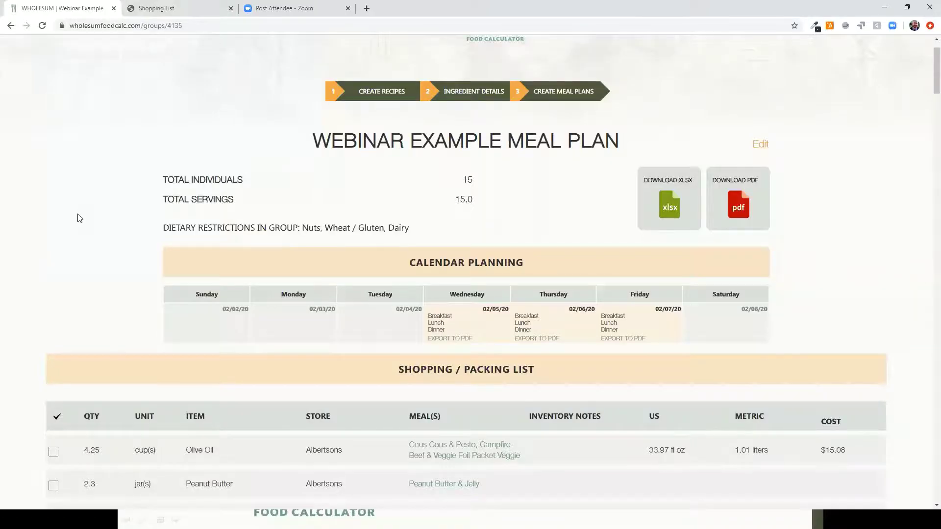
Check off Olive Oil, Peanut Butter, Cheddar Cheese and Carrots in the meal plan's shopping list.
{"action": "scroll", "coordinate": [79, 218], "scroll_direction": "down", "scroll_amount": 5}
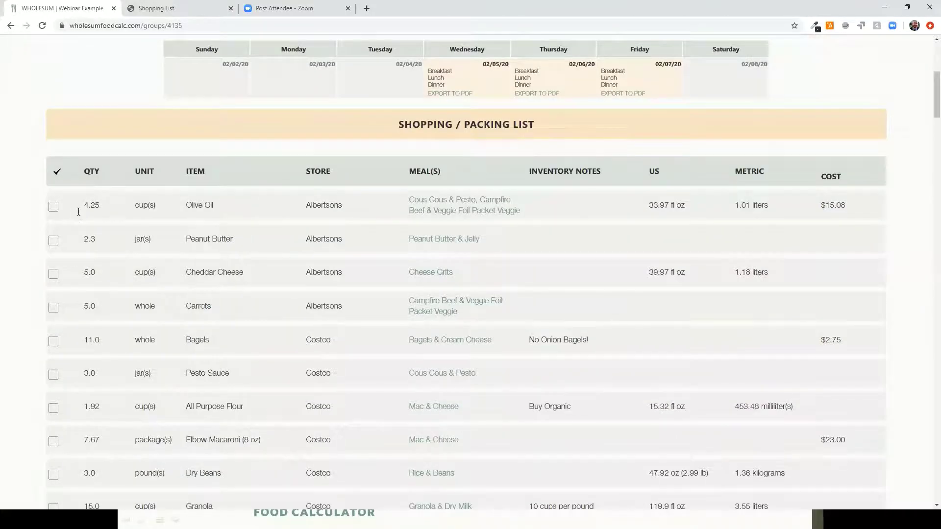
{"action": "scroll", "coordinate": [69, 214], "scroll_direction": "up", "scroll_amount": 1}
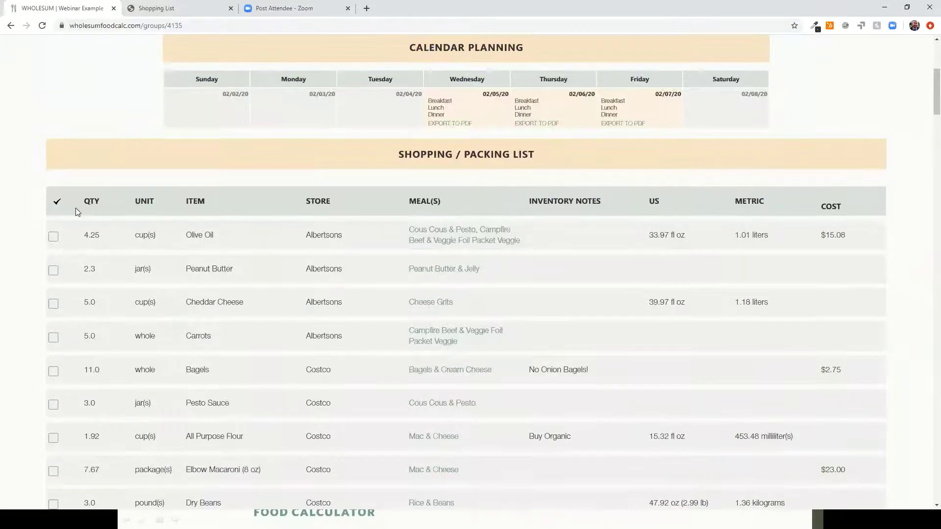
{"action": "scroll", "coordinate": [74, 226], "scroll_direction": "down", "scroll_amount": 2}
{"action": "scroll", "coordinate": [69, 227], "scroll_direction": "up", "scroll_amount": 1}
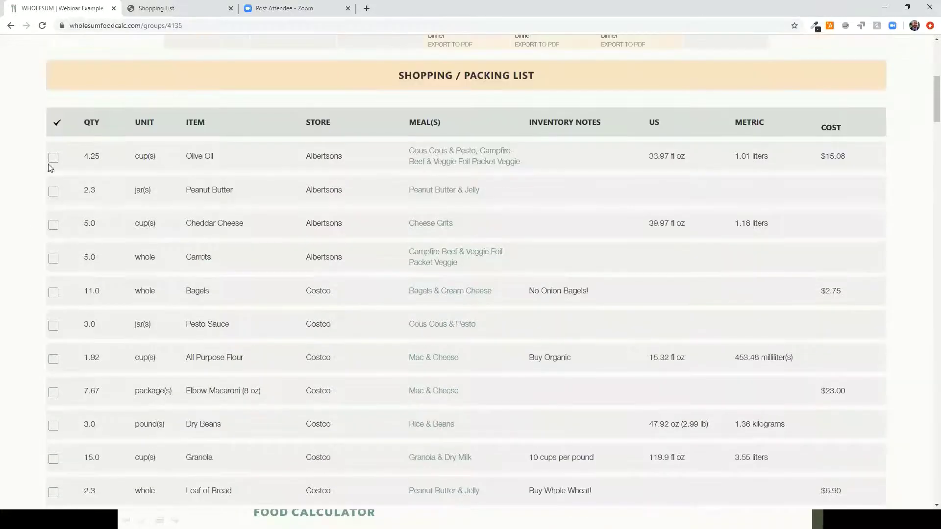
{"action": "left_click", "coordinate": [52, 192]}
{"action": "left_click", "coordinate": [53, 225]}
{"action": "left_click", "coordinate": [53, 259]}
Export the shopping list to PDF again and compare its checked items with the meal plan page.
{"action": "scroll", "coordinate": [194, 270], "scroll_direction": "up", "scroll_amount": 5}
{"action": "left_click", "coordinate": [731, 252]}
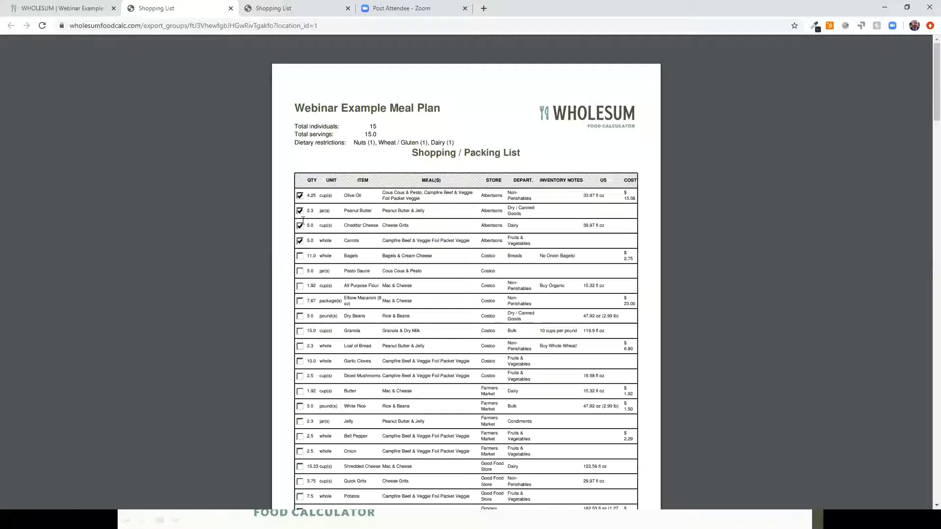
{"action": "left_click", "coordinate": [54, 8]}
{"action": "left_click", "coordinate": [166, 7]}
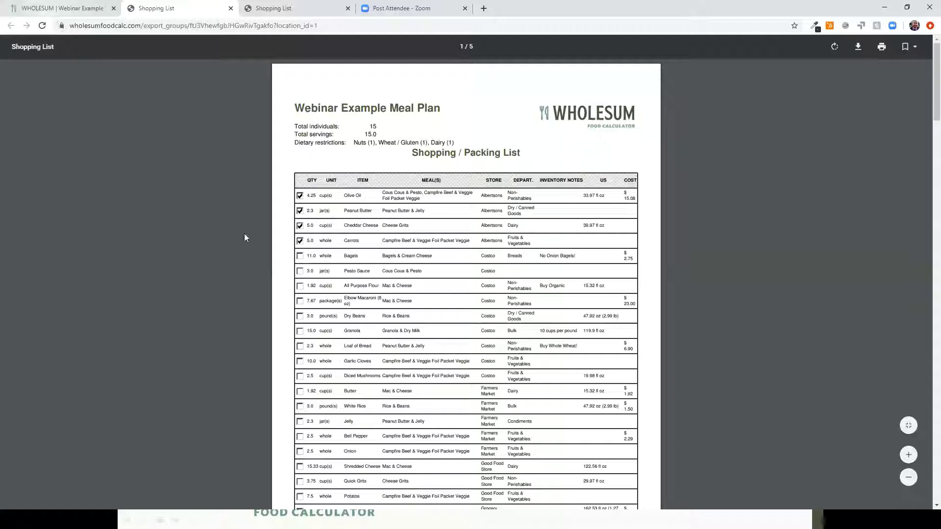
{"action": "left_click", "coordinate": [78, 10]}
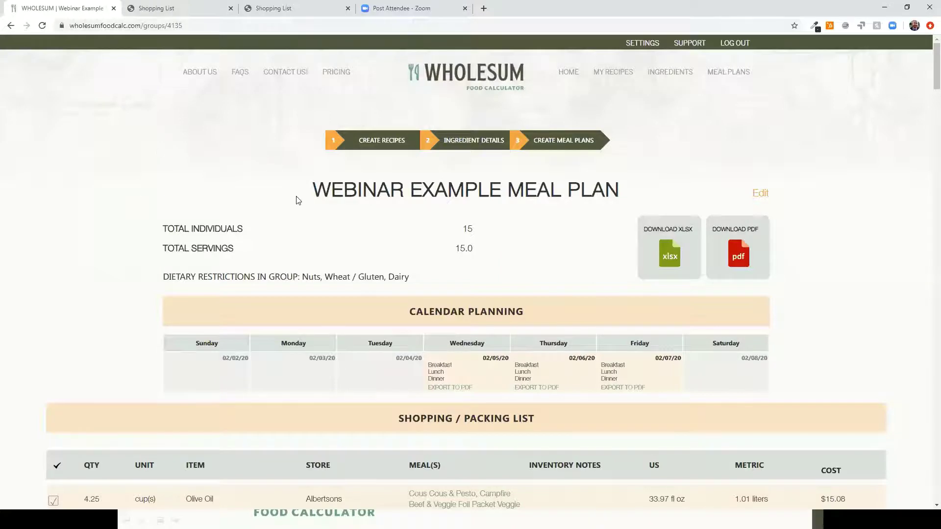
{"action": "scroll", "coordinate": [261, 177], "scroll_direction": "down", "scroll_amount": 5}
{"action": "scroll", "coordinate": [261, 182], "scroll_direction": "up", "scroll_amount": 5}
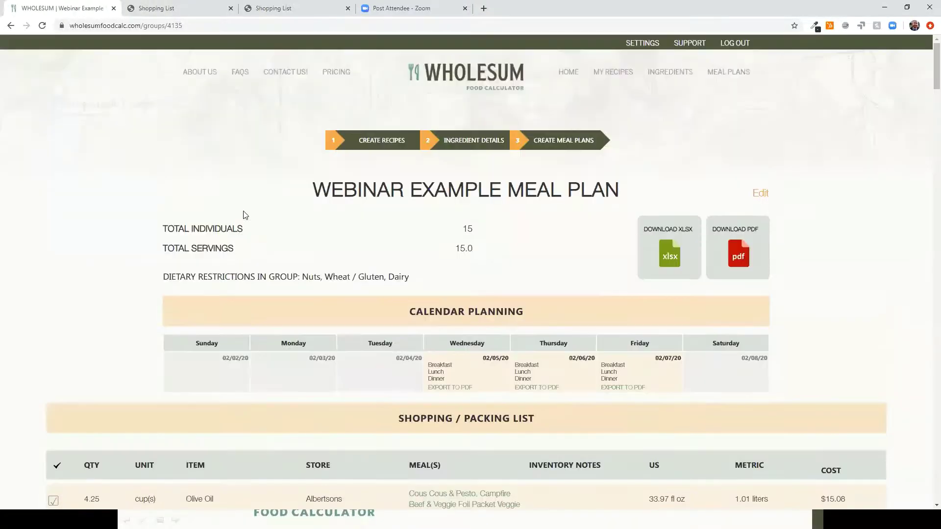
Enable the Substitute Ingredients option in the account settings.
{"action": "left_click", "coordinate": [570, 73]}
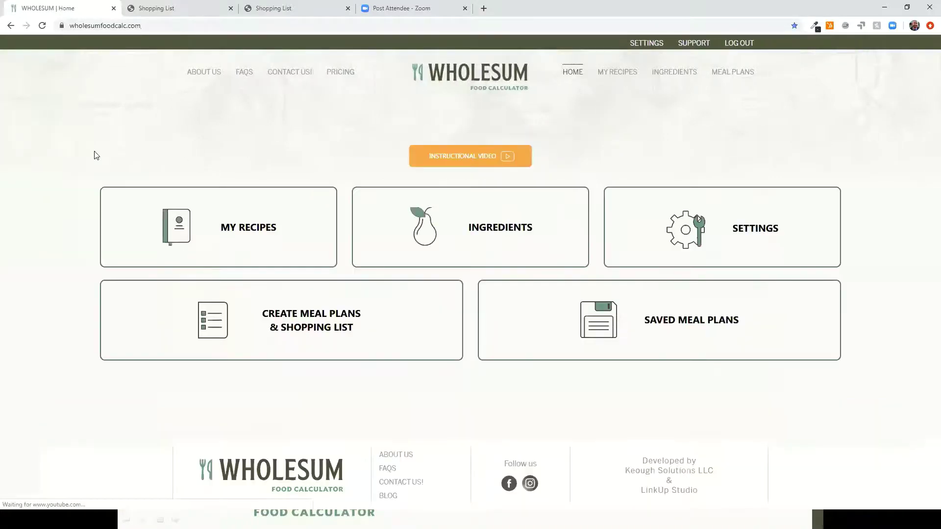
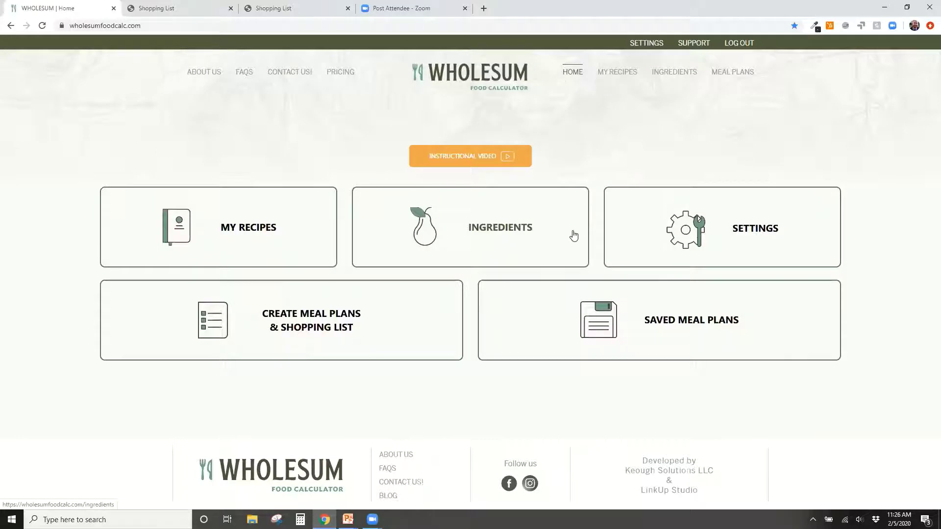
{"action": "left_click", "coordinate": [715, 233]}
{"action": "scroll", "coordinate": [774, 245], "scroll_direction": "down", "scroll_amount": 1}
{"action": "scroll", "coordinate": [774, 245], "scroll_direction": "down", "scroll_amount": 3}
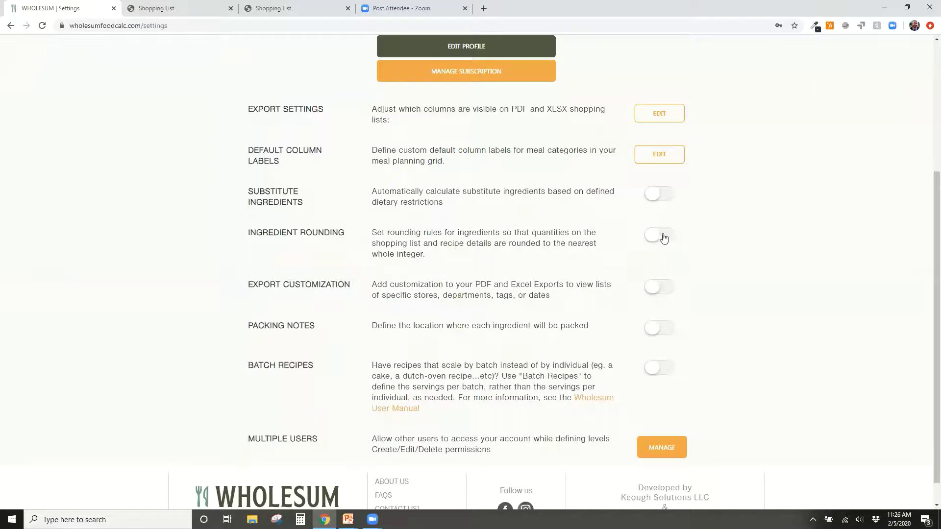
{"action": "left_click", "coordinate": [661, 199]}
{"action": "scroll", "coordinate": [707, 243], "scroll_direction": "up", "scroll_amount": 1}
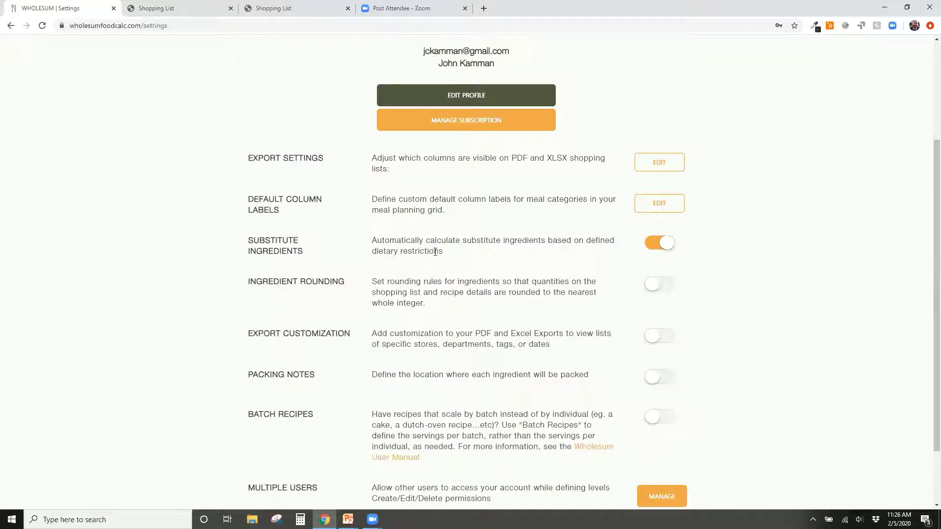
{"action": "scroll", "coordinate": [711, 258], "scroll_direction": "up", "scroll_amount": 3}
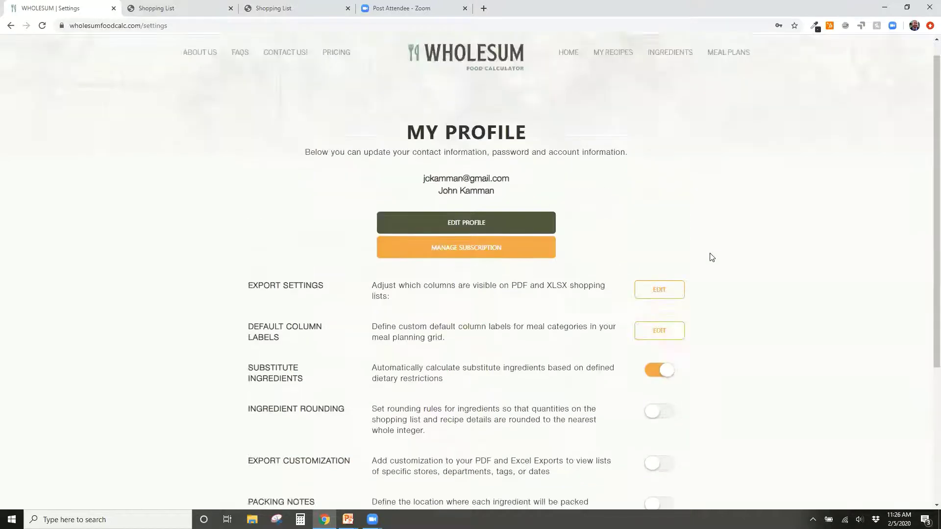
Open the Bagels & Cream Cheese recipe for editing from the recipe library.
{"action": "scroll", "coordinate": [679, 272], "scroll_direction": "down", "scroll_amount": 2}
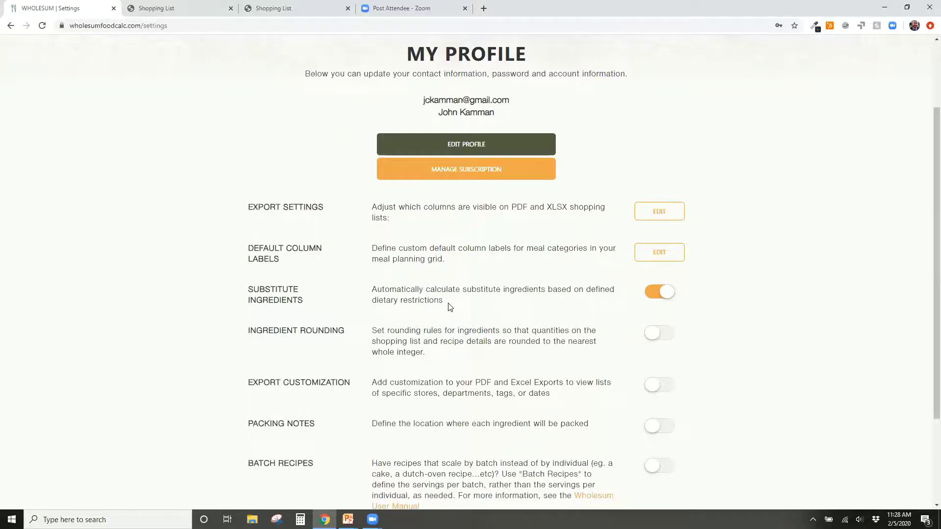
{"action": "scroll", "coordinate": [621, 81], "scroll_direction": "up", "scroll_amount": 2}
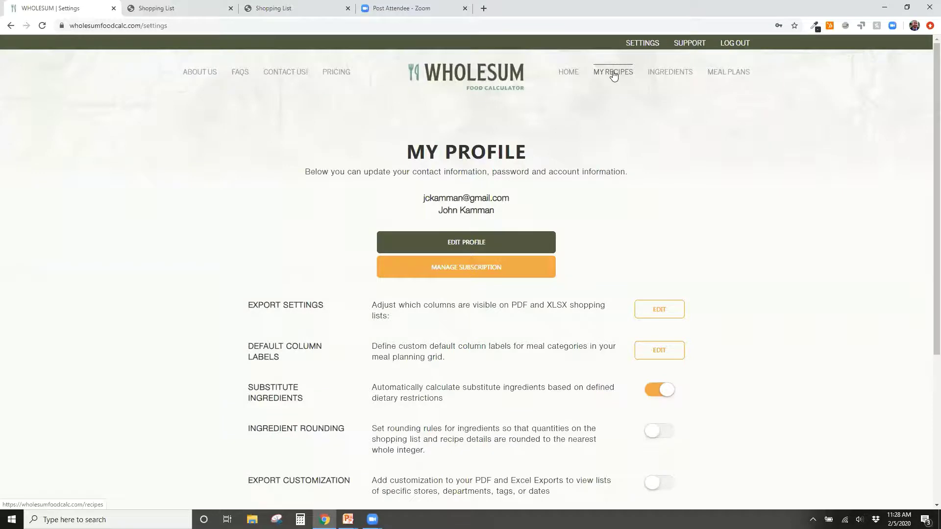
{"action": "left_click", "coordinate": [614, 73]}
{"action": "scroll", "coordinate": [165, 207], "scroll_direction": "down", "scroll_amount": 2}
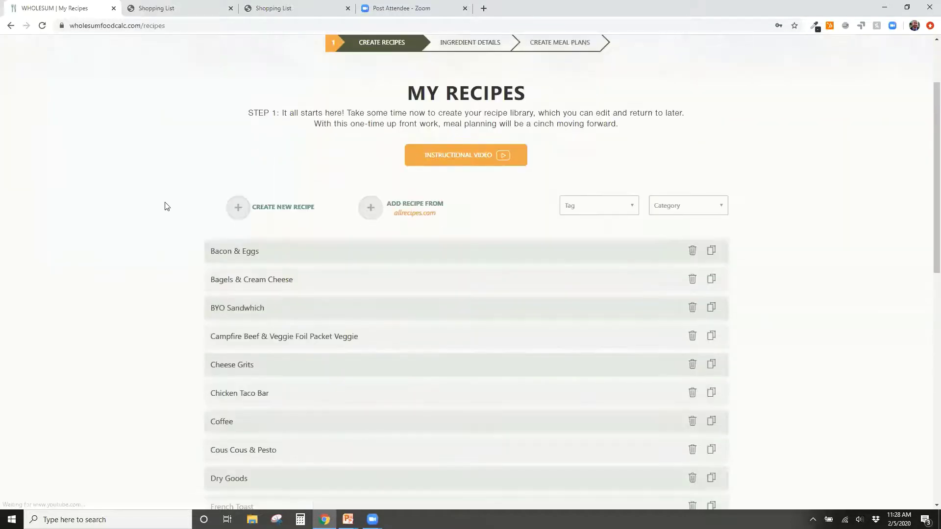
{"action": "scroll", "coordinate": [165, 207], "scroll_direction": "down", "scroll_amount": 1}
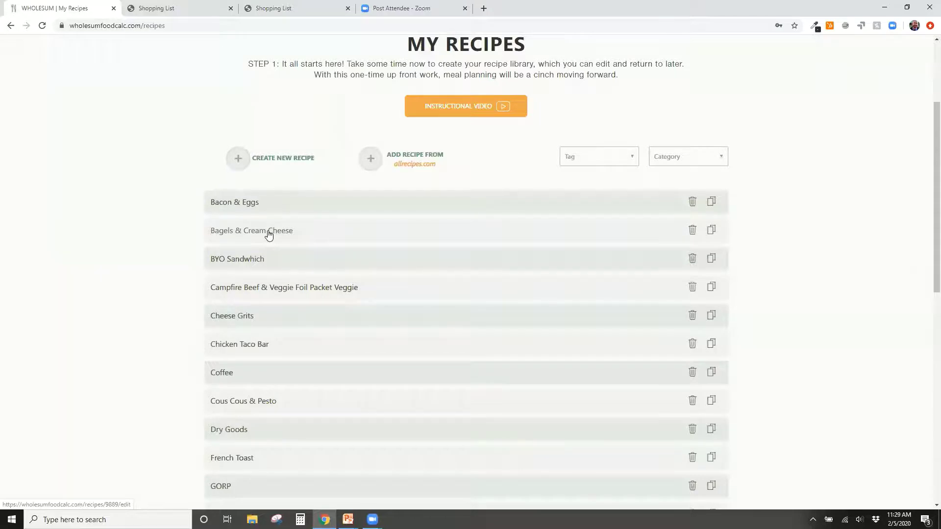
{"action": "left_click", "coordinate": [268, 233]}
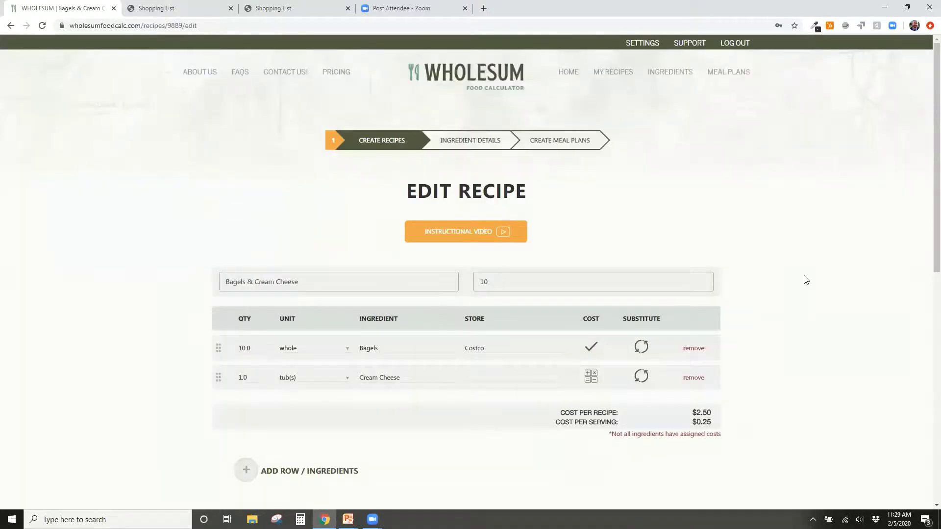
Add 10 whole Gluten Free Bagels as the Wheat / Gluten substitute for the recipe's Bagels.
{"action": "scroll", "coordinate": [740, 265], "scroll_direction": "down", "scroll_amount": 2}
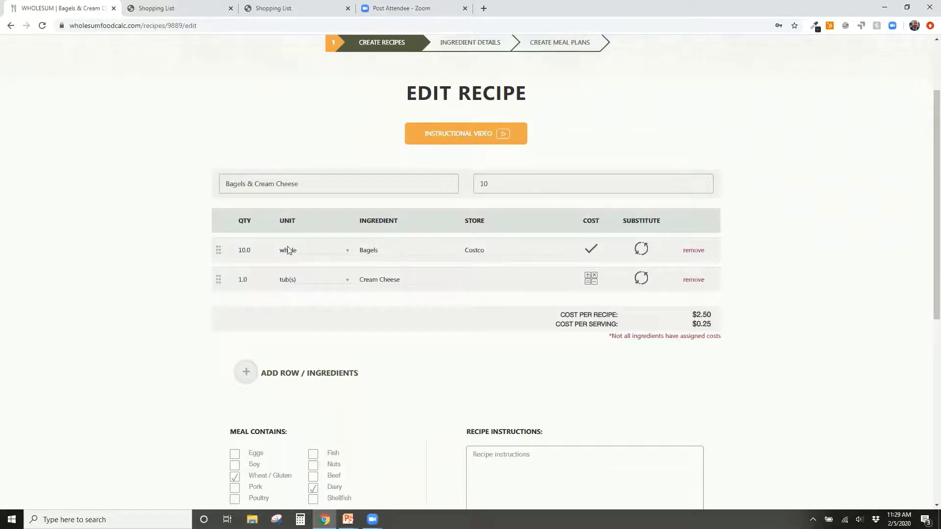
{"action": "left_click", "coordinate": [641, 249]}
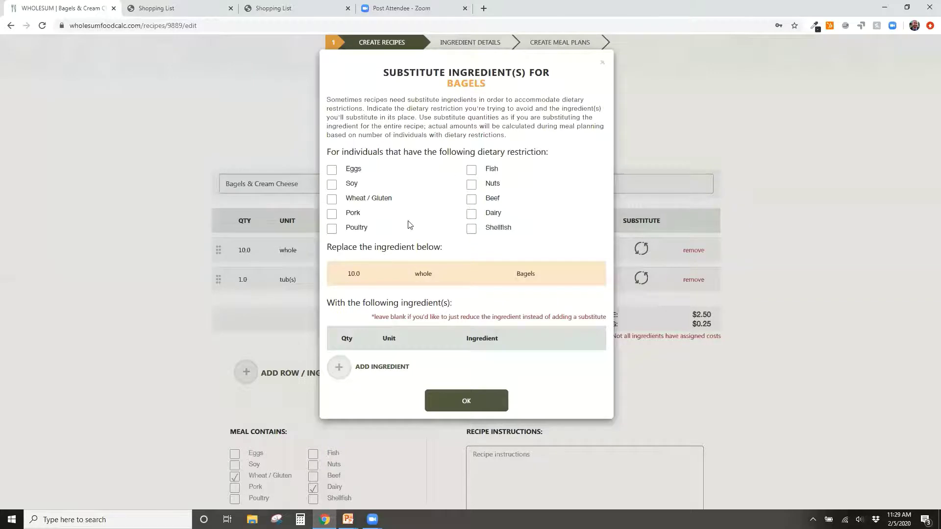
{"action": "left_click", "coordinate": [332, 200]}
{"action": "left_click", "coordinate": [338, 368]}
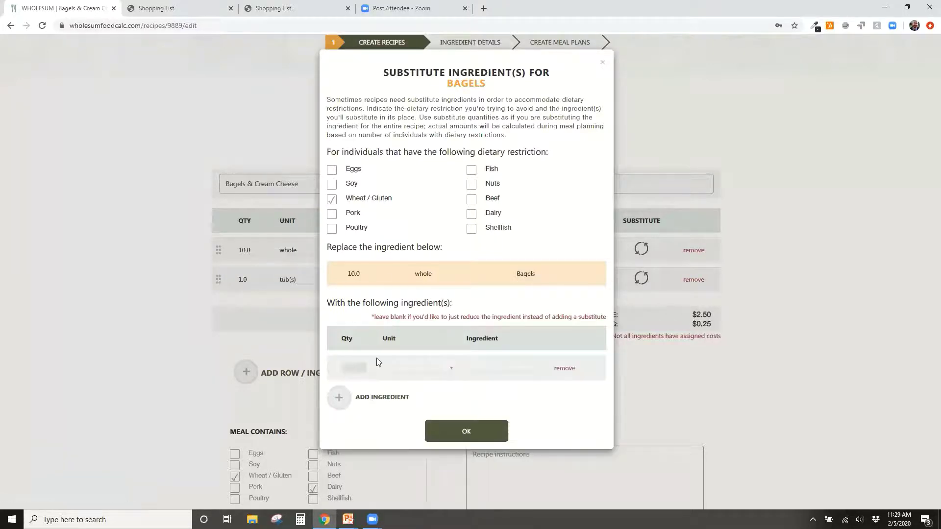
{"action": "type", "text": "10"}
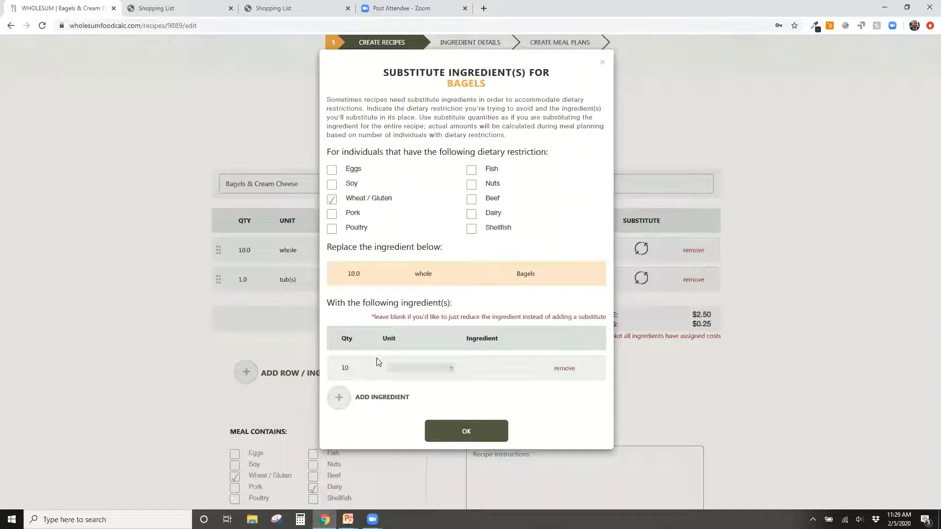
{"action": "key", "text": "Tab"}
{"action": "type", "text": "Gluten "}
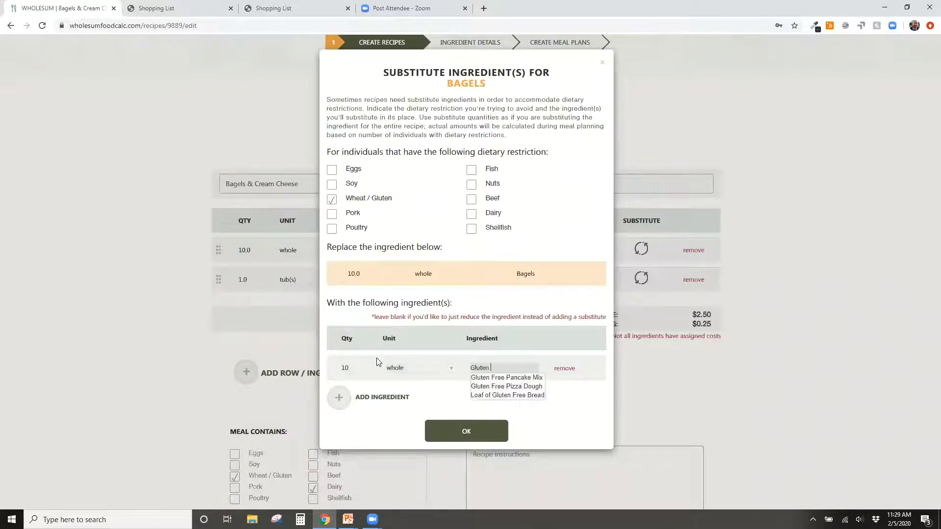
{"action": "type", "text": "Free Bagels"}
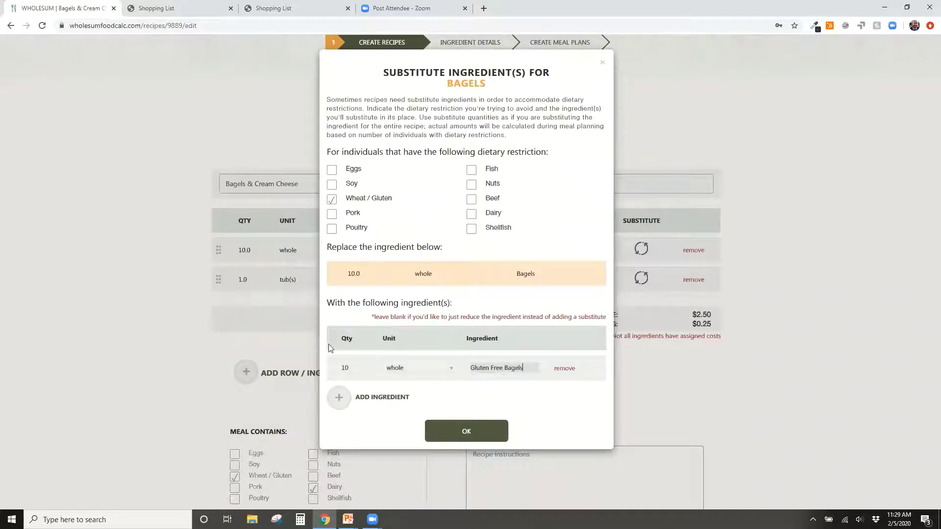
{"action": "left_click", "coordinate": [457, 440]}
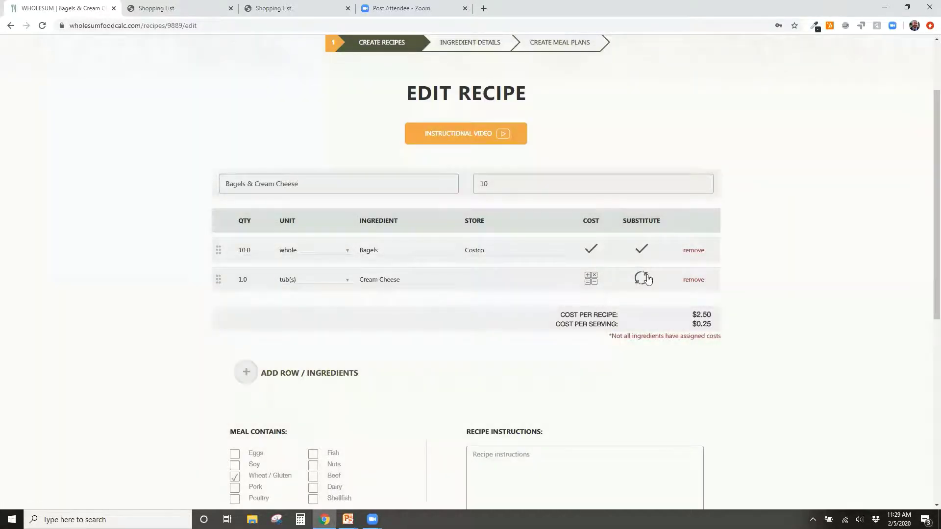
Add 1 jar of Peanut Butter as the Dairy substitute for the recipe's Cream Cheese.
{"action": "left_click", "coordinate": [642, 278]}
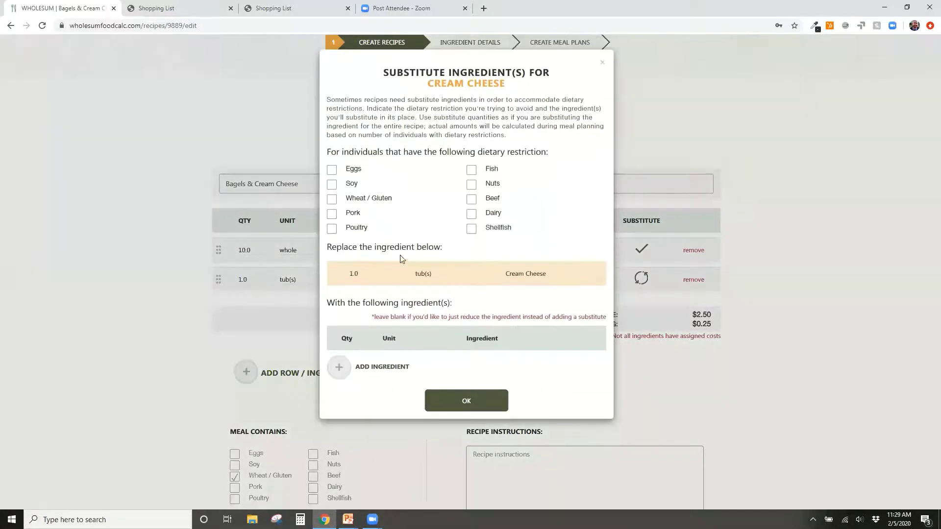
{"action": "left_click", "coordinate": [471, 214]}
{"action": "left_click", "coordinate": [340, 368]}
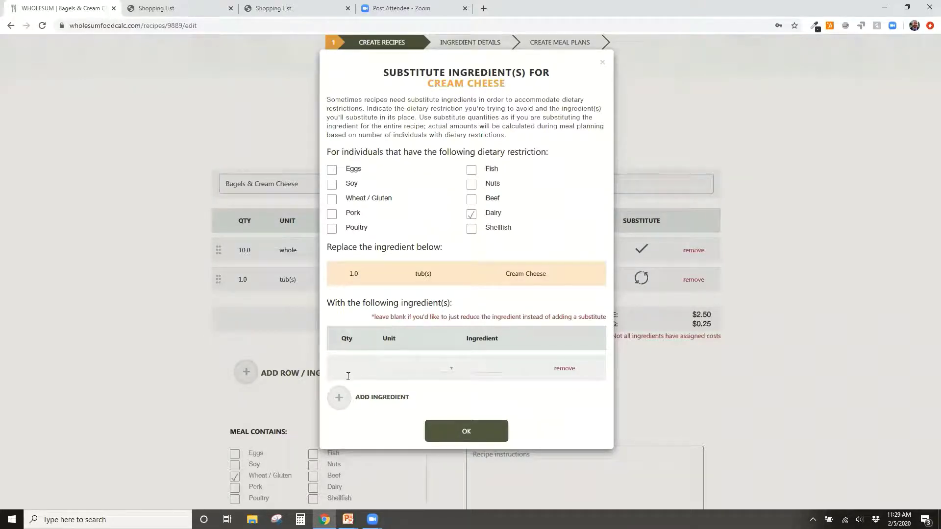
{"action": "left_click", "coordinate": [361, 364]}
{"action": "type", "text": "1"}
{"action": "left_click", "coordinate": [421, 368]}
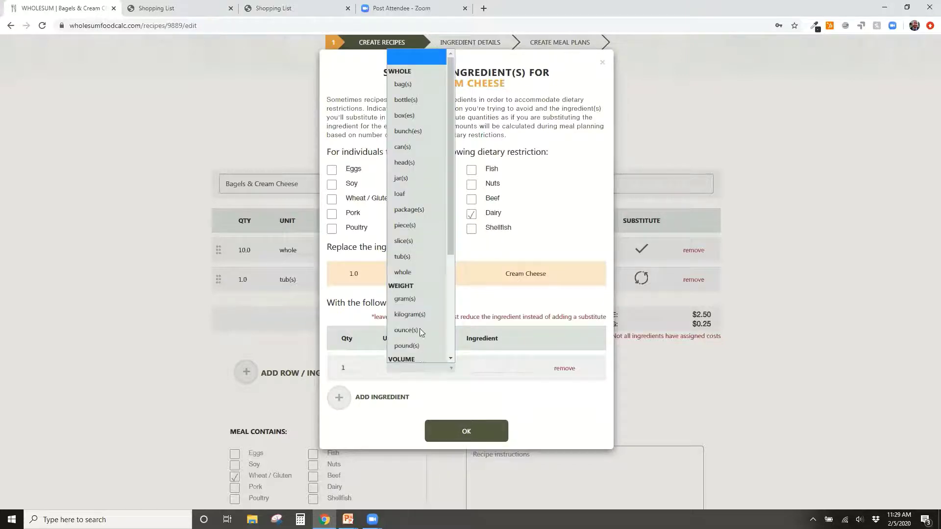
{"action": "left_click", "coordinate": [408, 180]}
{"action": "left_click", "coordinate": [501, 367]}
{"action": "type", "text": "Peanut"}
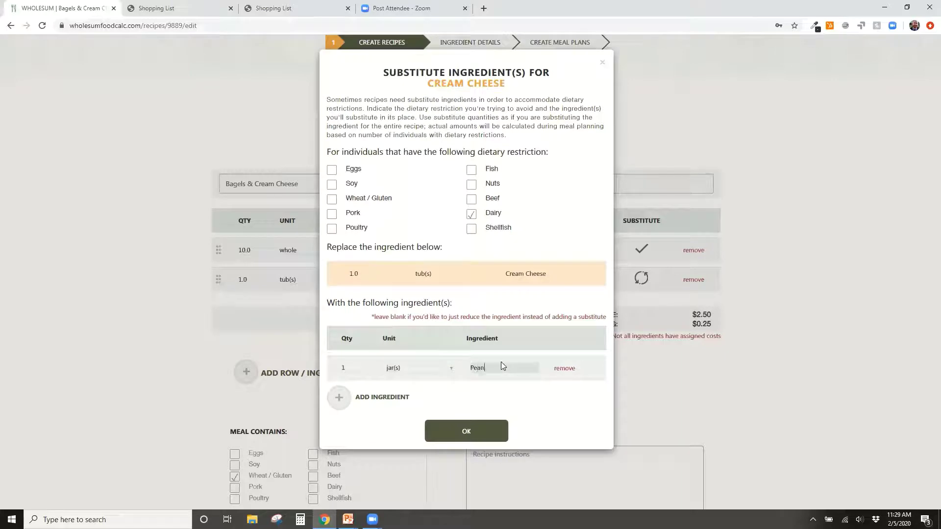
{"action": "left_click", "coordinate": [495, 378]}
{"action": "left_click", "coordinate": [460, 431]}
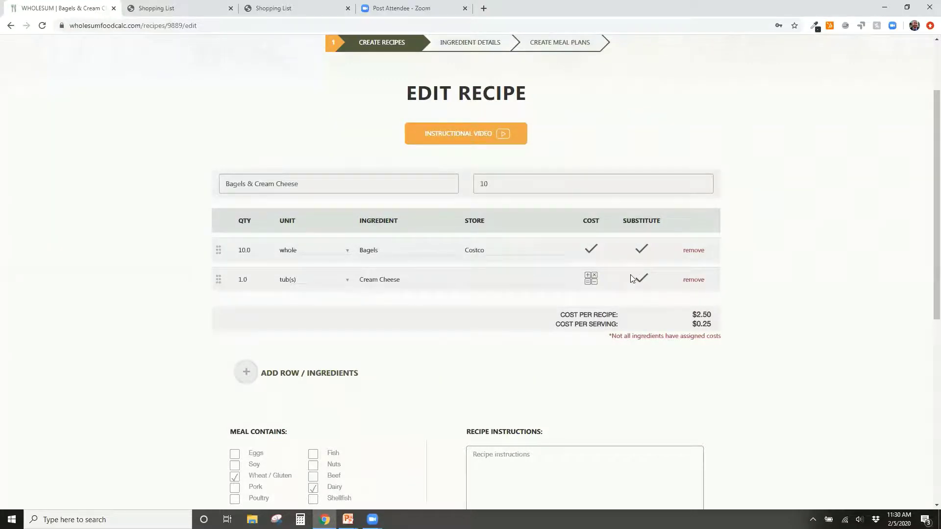
Start a new meal plan named Bagel Substitute Test with 20 normal appetite individuals.
{"action": "scroll", "coordinate": [588, 206], "scroll_direction": "up", "scroll_amount": 2}
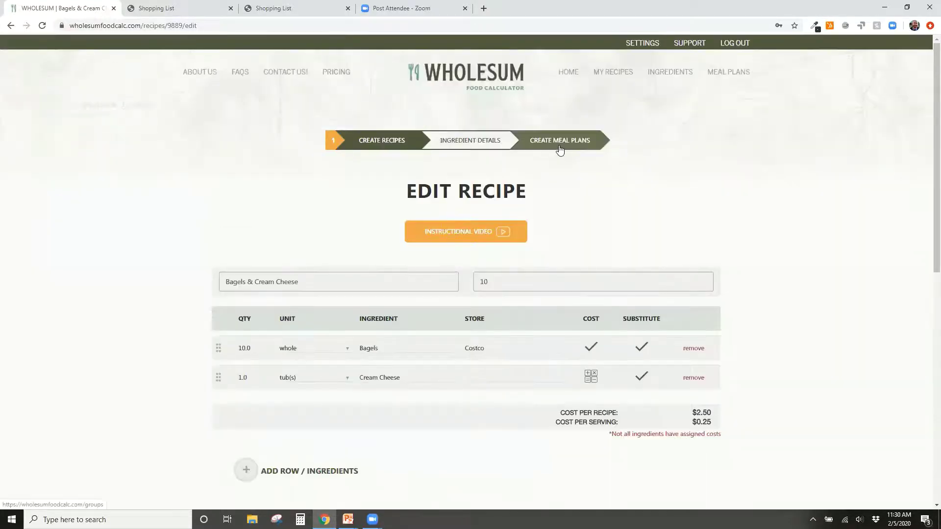
{"action": "left_click", "coordinate": [560, 147]}
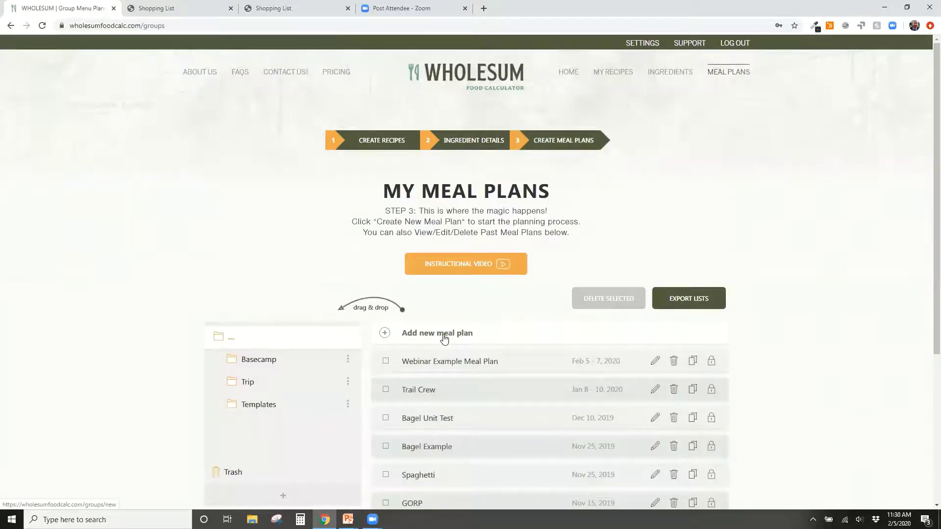
{"action": "left_click", "coordinate": [444, 337]}
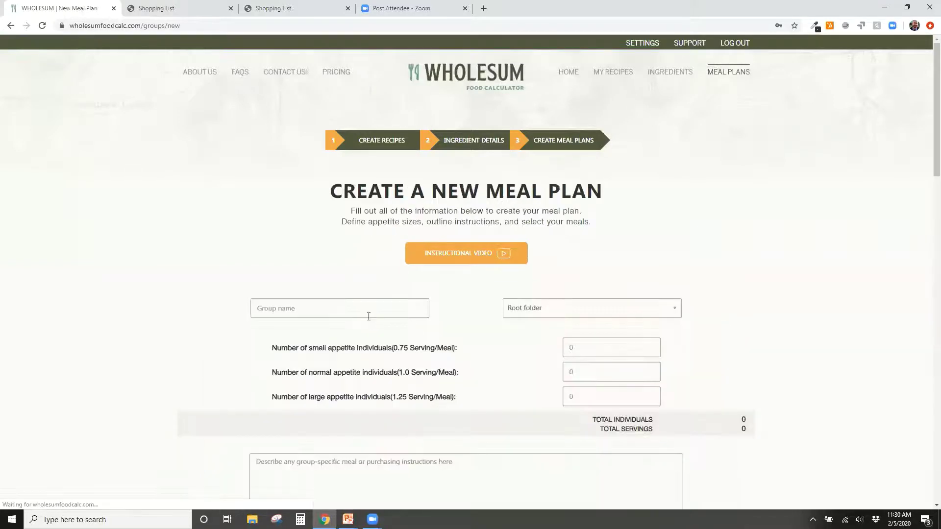
{"action": "left_click", "coordinate": [362, 307]}
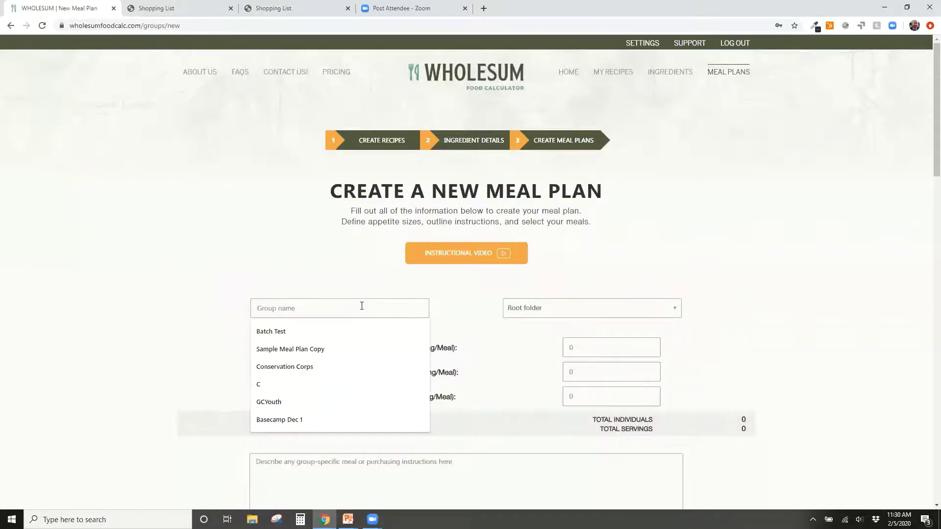
{"action": "type", "text": "Bagel Subst"}
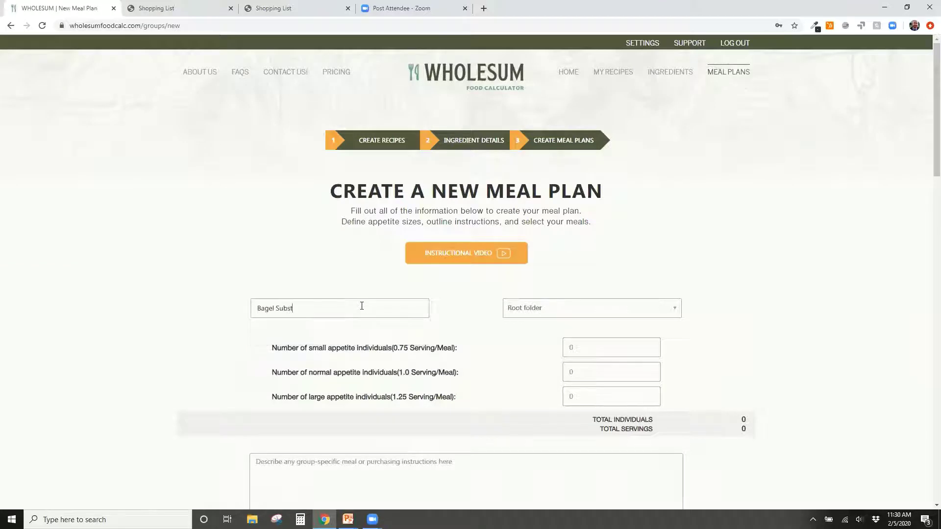
{"action": "type", "text": "itute Test"}
{"action": "left_click", "coordinate": [598, 377]}
{"action": "type", "text": "20"}
Set the group's dietary restrictions to Wheat / Gluten for 5 individuals and Dairy for 3.
{"action": "scroll", "coordinate": [759, 333], "scroll_direction": "down", "scroll_amount": 8}
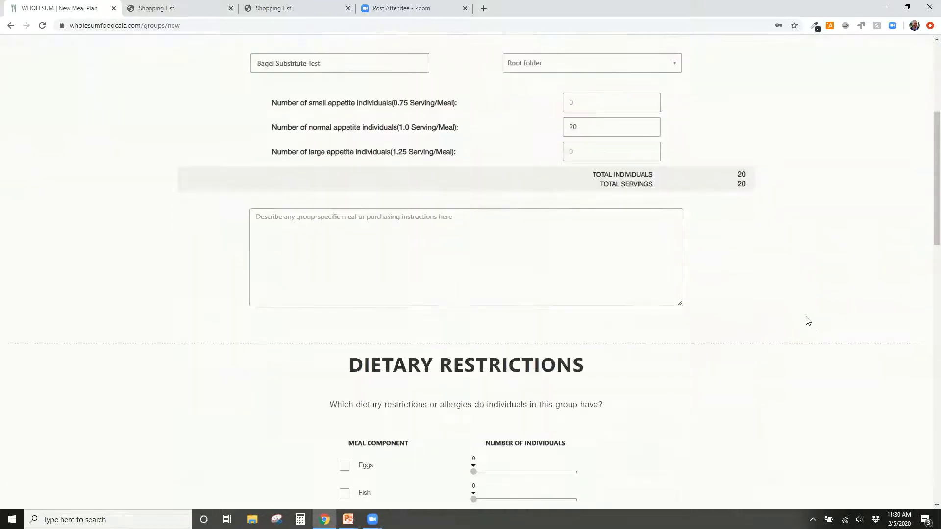
{"action": "scroll", "coordinate": [619, 316], "scroll_direction": "down", "scroll_amount": 3}
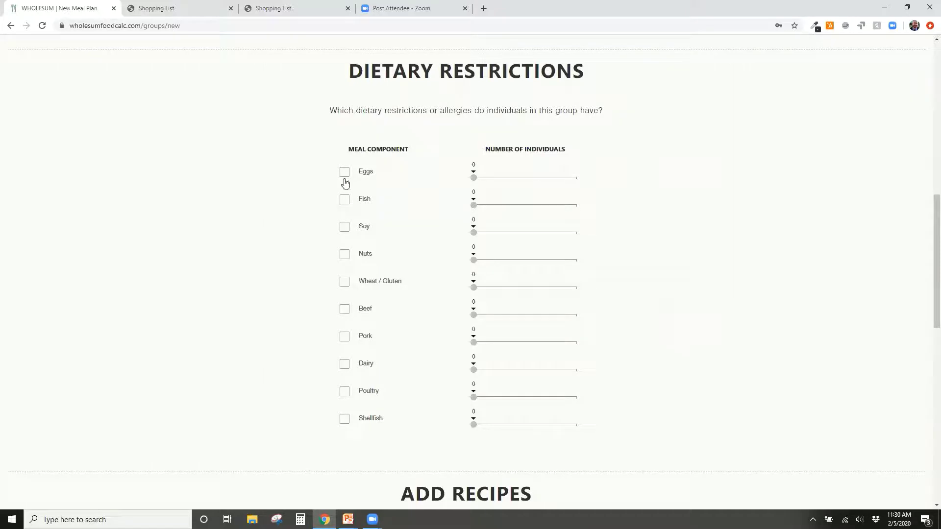
{"action": "left_click", "coordinate": [344, 283]}
{"action": "left_click_drag", "start_coordinate": [493, 288], "coordinate": [502, 287]}
{"action": "left_click", "coordinate": [344, 366]}
{"action": "left_click_drag", "start_coordinate": [479, 372], "coordinate": [491, 374]}
Schedule Bagels & Cream Cheese for breakfast on 02/05/2020, then save the meal plan and create its shopping list.
{"action": "scroll", "coordinate": [322, 363], "scroll_direction": "down", "scroll_amount": 6}
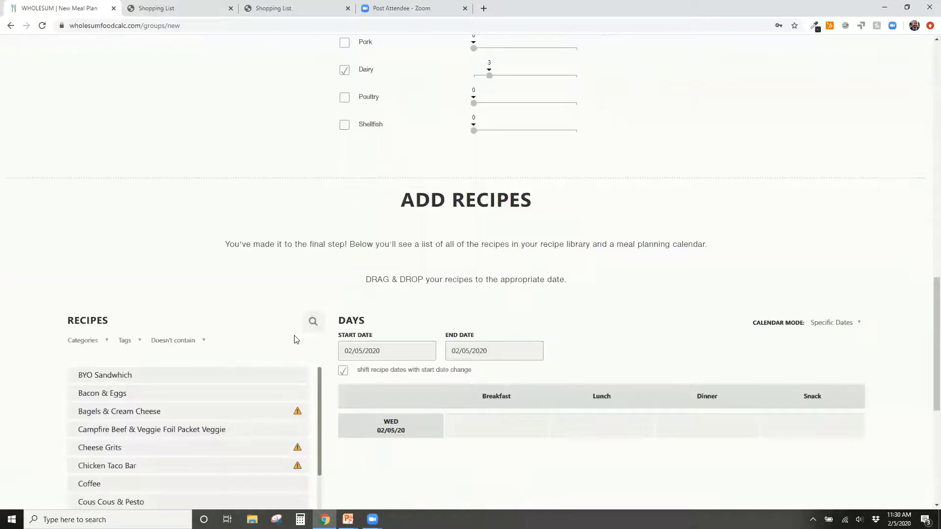
{"action": "scroll", "coordinate": [270, 340], "scroll_direction": "down", "scroll_amount": 1}
{"action": "left_click_drag", "start_coordinate": [111, 344], "coordinate": [510, 387]}
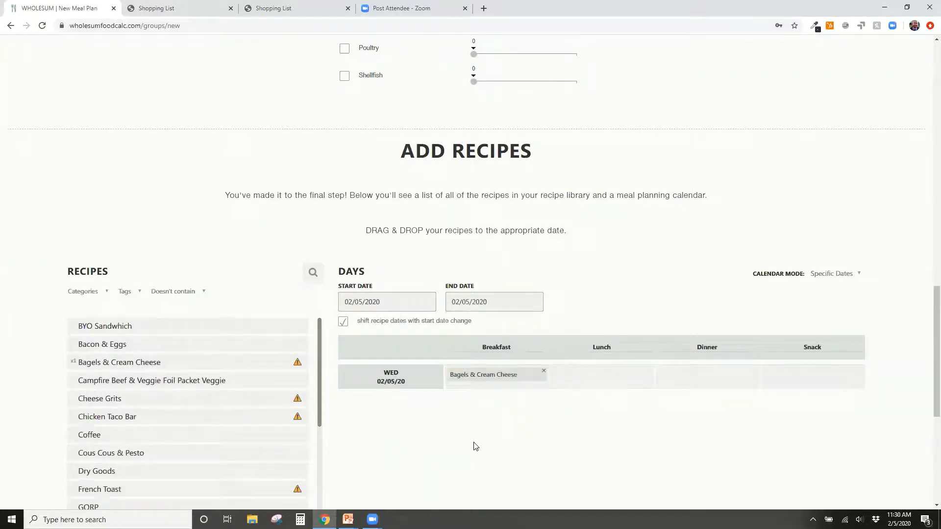
{"action": "scroll", "coordinate": [474, 446], "scroll_direction": "down", "scroll_amount": 3}
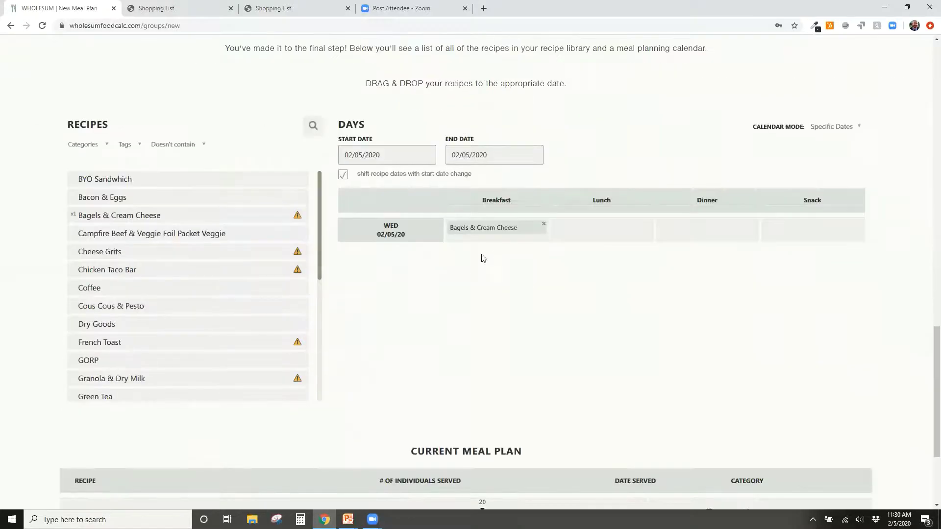
{"action": "scroll", "coordinate": [482, 258], "scroll_direction": "down", "scroll_amount": 3}
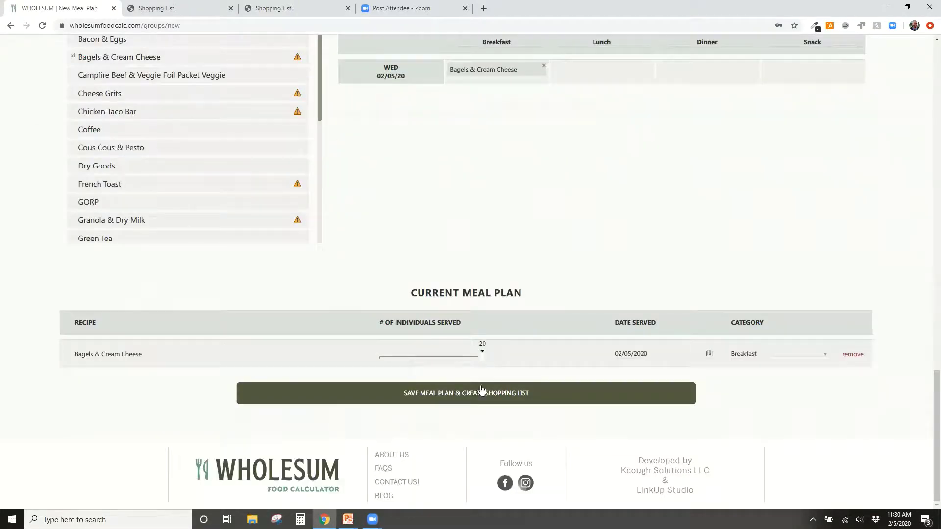
{"action": "left_click", "coordinate": [476, 401]}
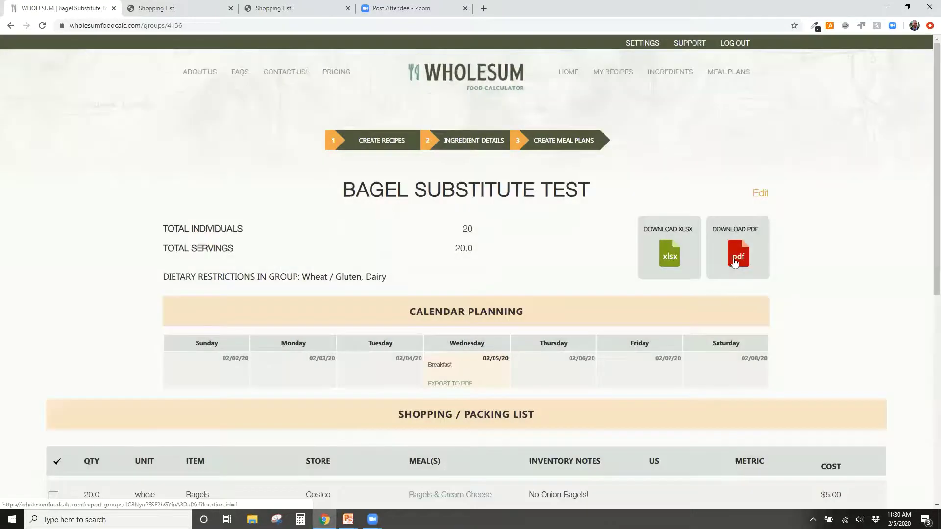
Export the Bagel Substitute Test shopping list to PDF and check it for the substitute ingredients.
{"action": "left_click", "coordinate": [733, 260]}
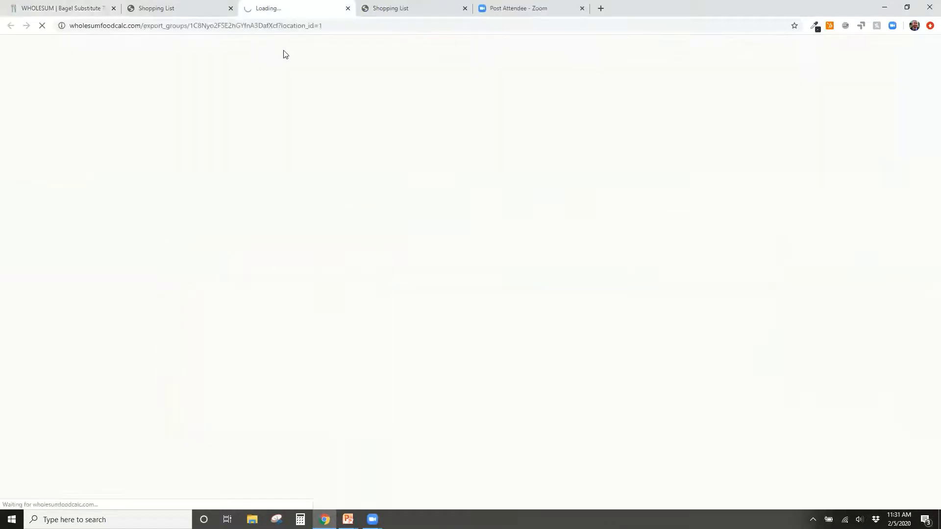
{"action": "scroll", "coordinate": [411, 291], "scroll_direction": "up", "scroll_amount": 5, "text": "ctrl"}
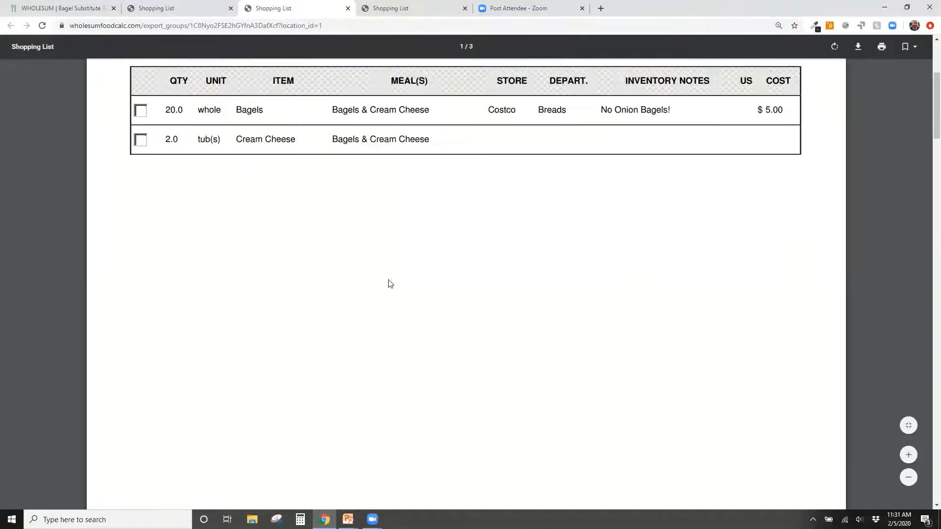
{"action": "scroll", "coordinate": [279, 244], "scroll_direction": "down", "scroll_amount": 5, "text": "ctrl"}
{"action": "left_click", "coordinate": [182, 7]}
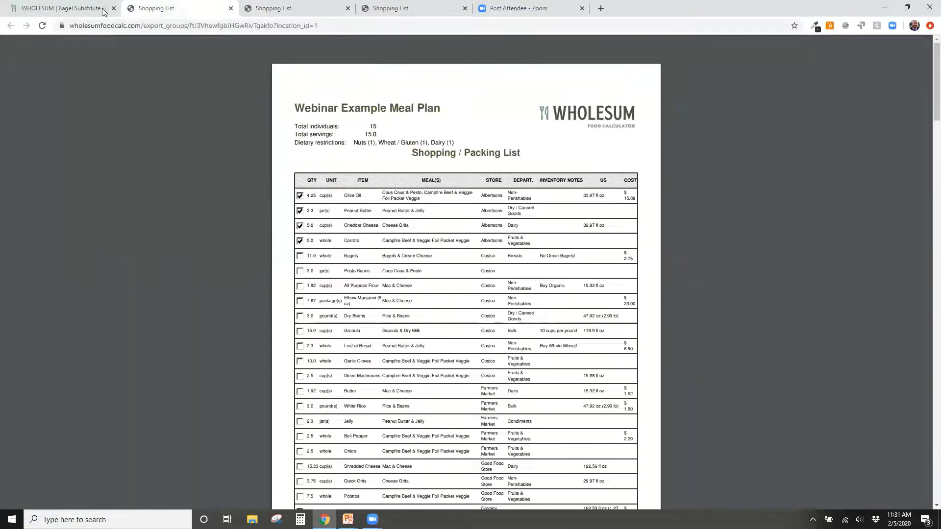
{"action": "left_click", "coordinate": [64, 8]}
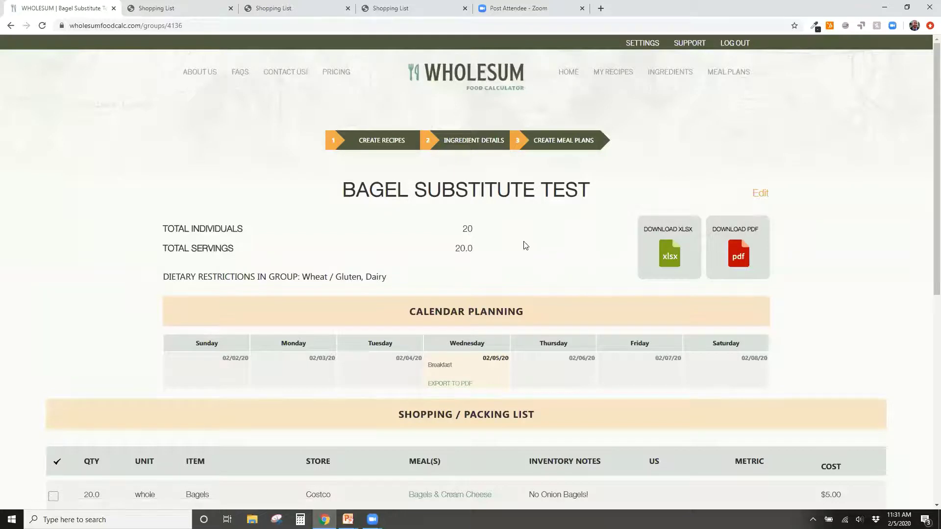
{"action": "left_click", "coordinate": [744, 257]}
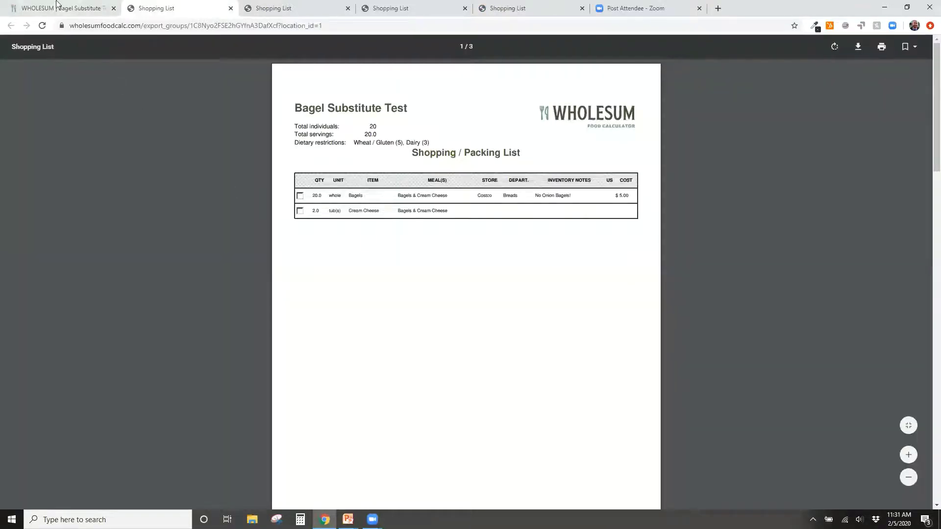
Examine the shopping list and recipe details on the Bagel Substitute Test page for the substitute ingredients.
{"action": "left_click", "coordinate": [56, 4]}
{"action": "scroll", "coordinate": [238, 178], "scroll_direction": "down", "scroll_amount": 7}
{"action": "scroll", "coordinate": [237, 179], "scroll_direction": "up", "scroll_amount": 1}
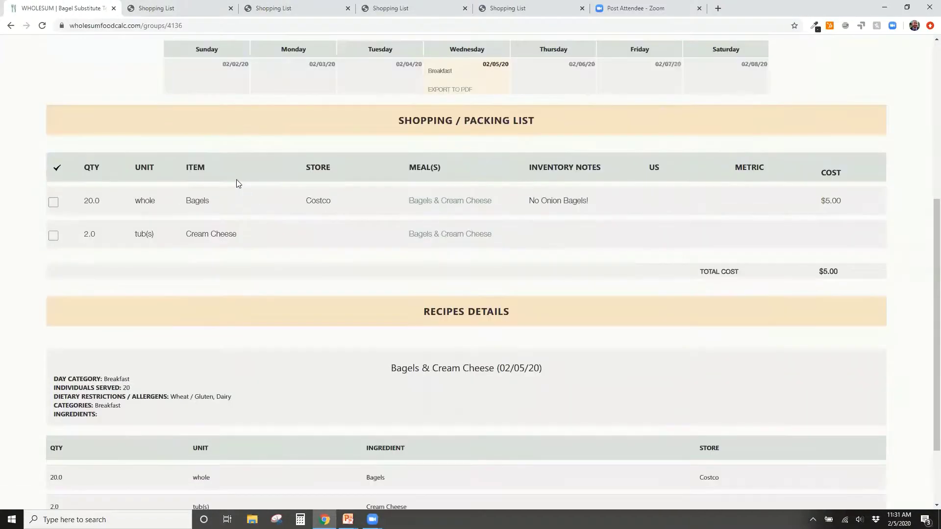
{"action": "scroll", "coordinate": [227, 195], "scroll_direction": "up", "scroll_amount": 5}
{"action": "scroll", "coordinate": [696, 198], "scroll_direction": "up", "scroll_amount": 1}
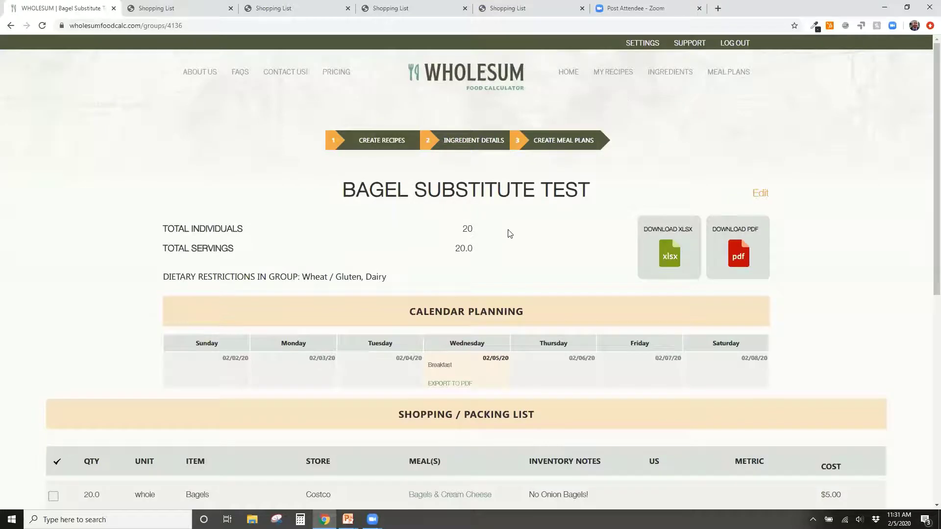
{"action": "scroll", "coordinate": [293, 168], "scroll_direction": "down", "scroll_amount": 2}
{"action": "scroll", "coordinate": [273, 219], "scroll_direction": "up", "scroll_amount": 2}
{"action": "scroll", "coordinate": [48, 376], "scroll_direction": "down", "scroll_amount": 2}
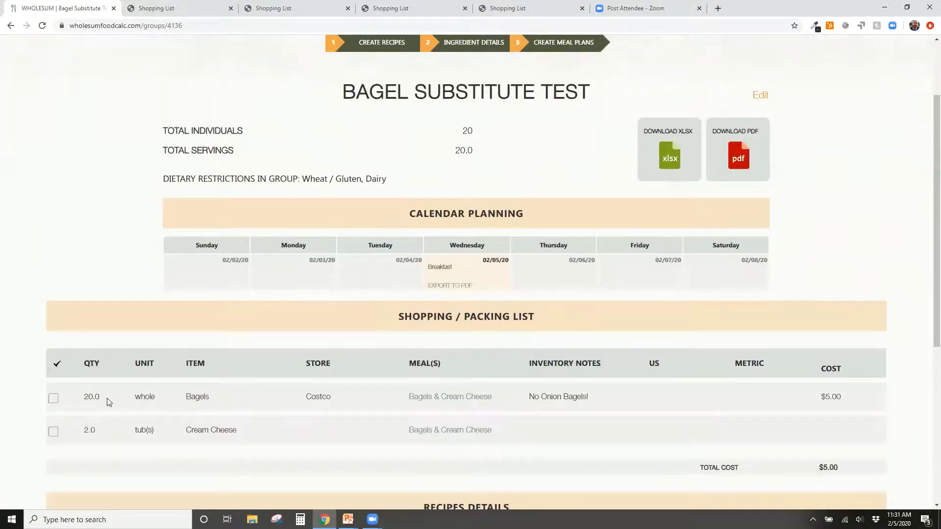
{"action": "left_click", "coordinate": [91, 396]}
{"action": "scroll", "coordinate": [137, 434], "scroll_direction": "down", "scroll_amount": 3}
{"action": "scroll", "coordinate": [153, 433], "scroll_direction": "up", "scroll_amount": 5}
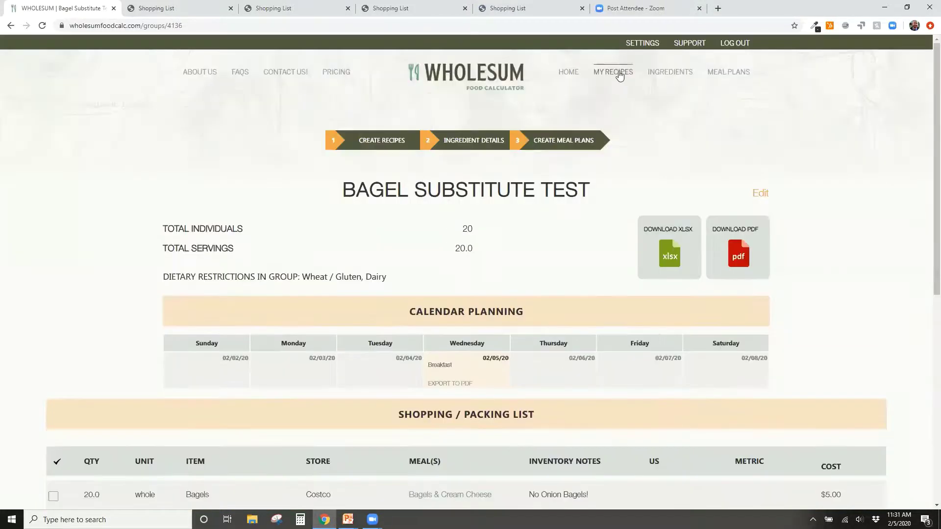
{"action": "scroll", "coordinate": [249, 149], "scroll_direction": "down", "scroll_amount": 1}
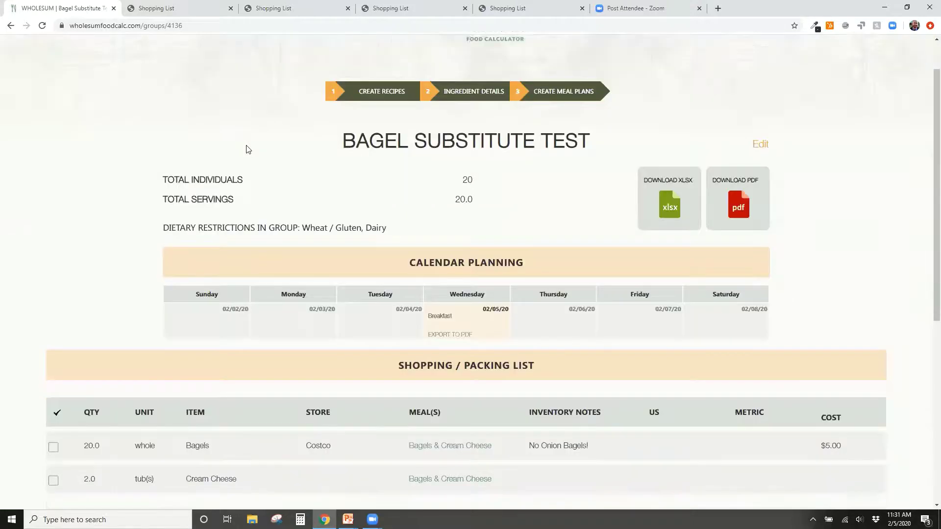
{"action": "scroll", "coordinate": [248, 150], "scroll_direction": "down", "scroll_amount": 6}
{"action": "scroll", "coordinate": [302, 186], "scroll_direction": "down", "scroll_amount": 1}
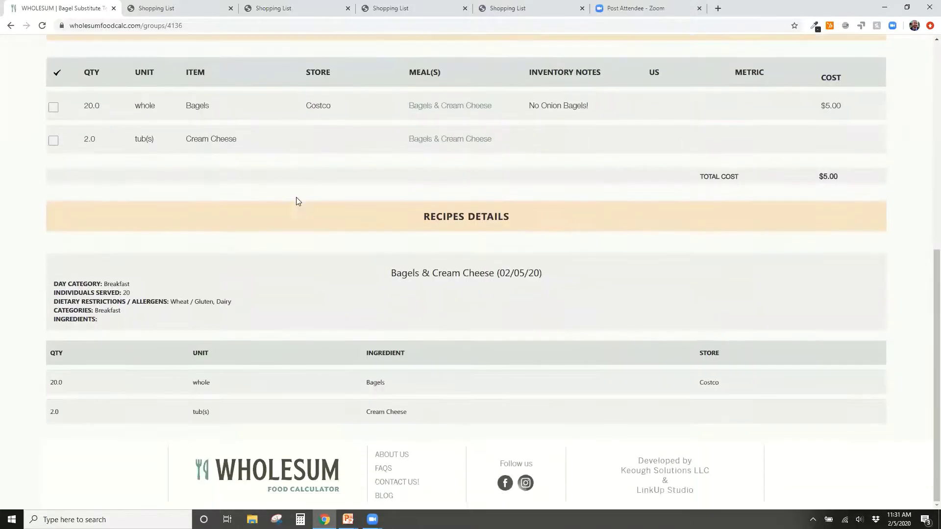
Open the Bagels & Cream Cheese recipe and start a substitute for Bagels under the Wheat / Gluten restriction.
{"action": "scroll", "coordinate": [297, 204], "scroll_direction": "up", "scroll_amount": 8}
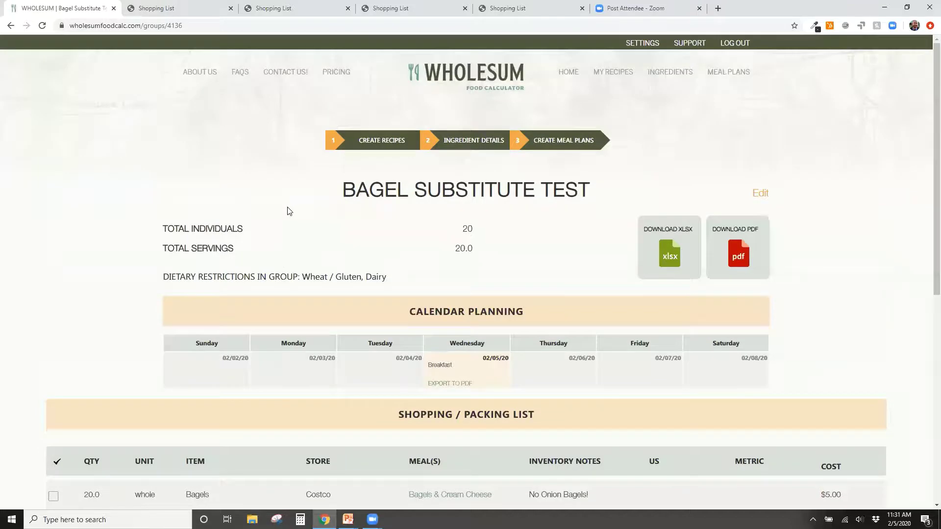
{"action": "left_click", "coordinate": [613, 72]}
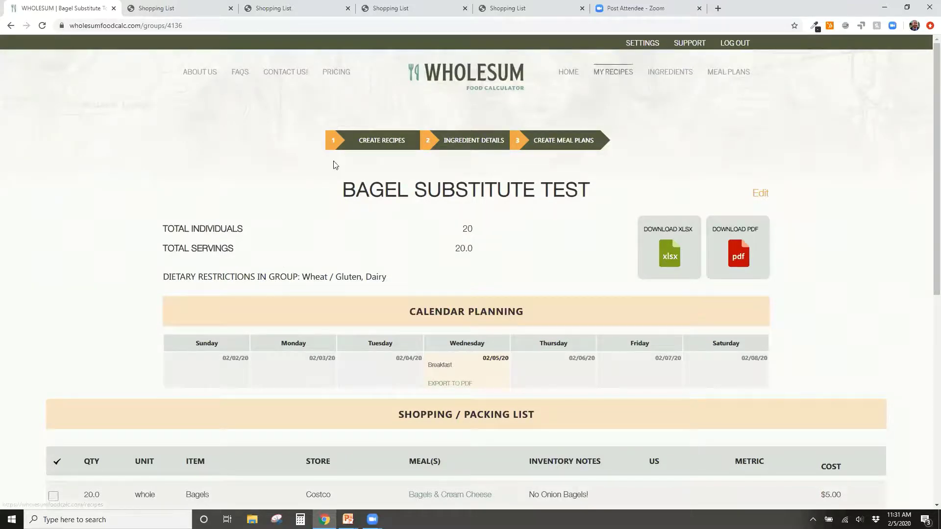
{"action": "left_click", "coordinate": [253, 378]}
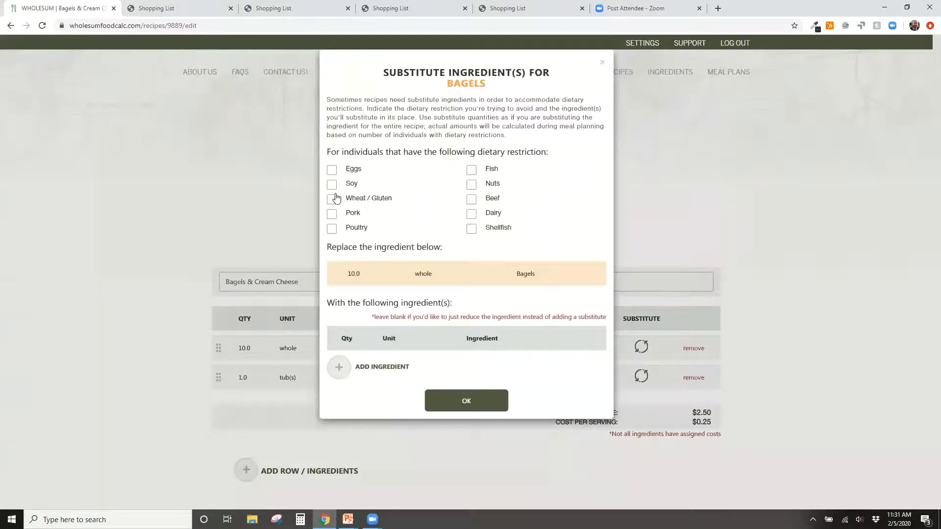
{"action": "left_click", "coordinate": [335, 198]}
Add 10 whole Guten Free Bagels as the replacement ingredient and confirm the Bagels substitute.
{"action": "left_click", "coordinate": [342, 370]}
{"action": "type", "text": "10"}
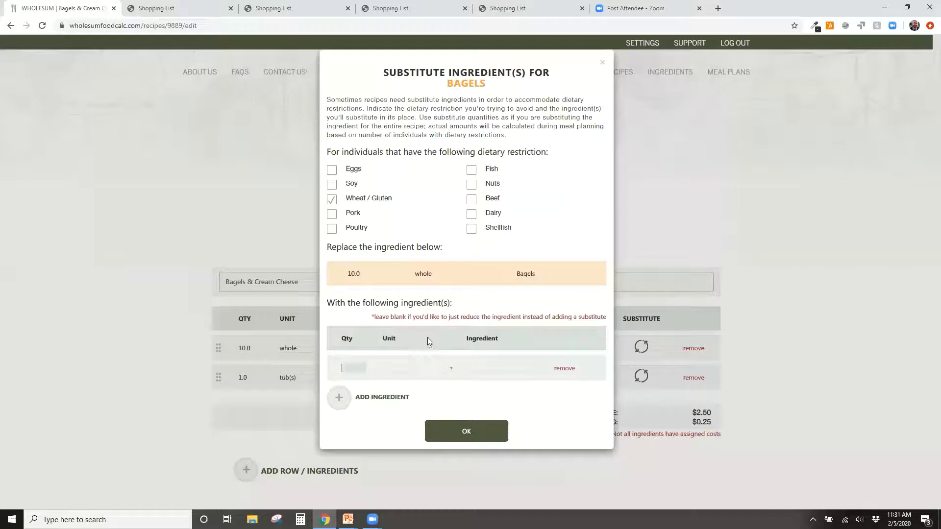
{"action": "key", "text": "Tab"}
{"action": "type", "text": "w"}
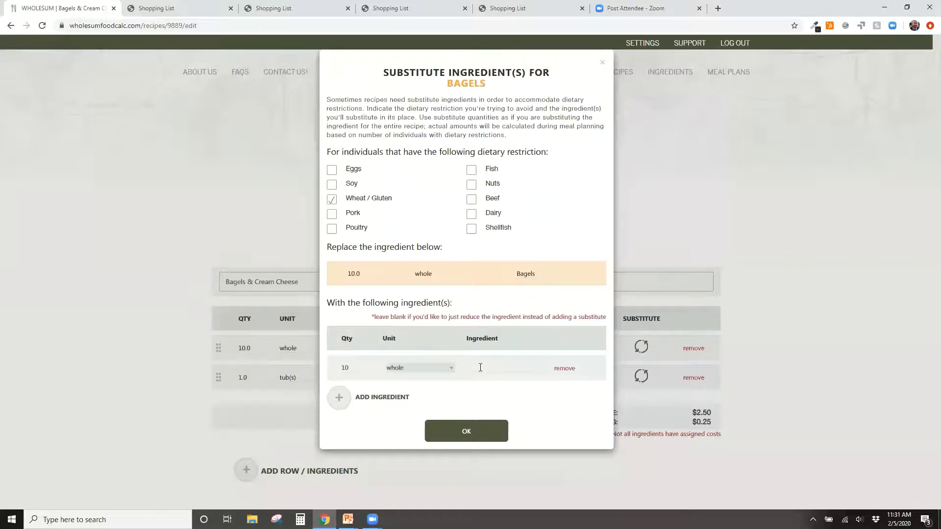
{"action": "left_click", "coordinate": [480, 367]}
{"action": "type", "text": "Wh"}
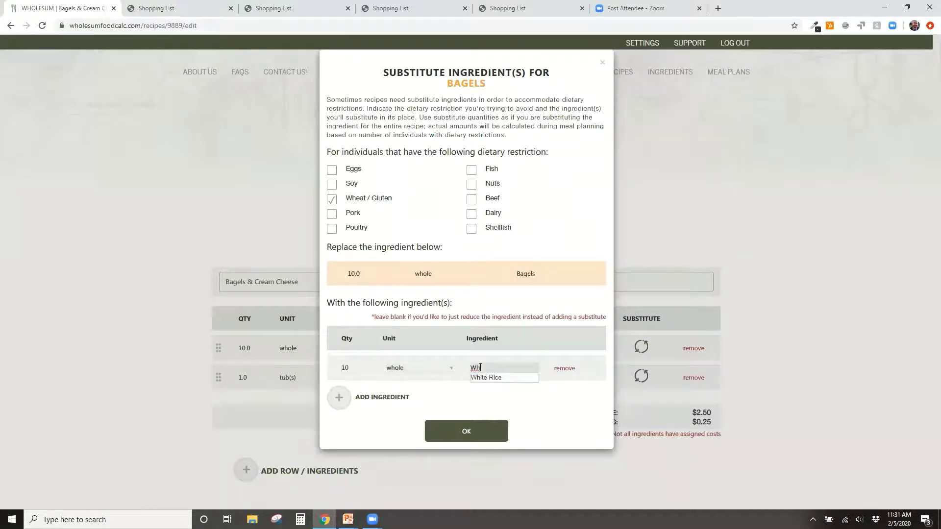
{"action": "key", "text": "BackSpace"}
{"action": "key", "text": "BackSpace"}
{"action": "type", "text": "Guten Free Bagels"}
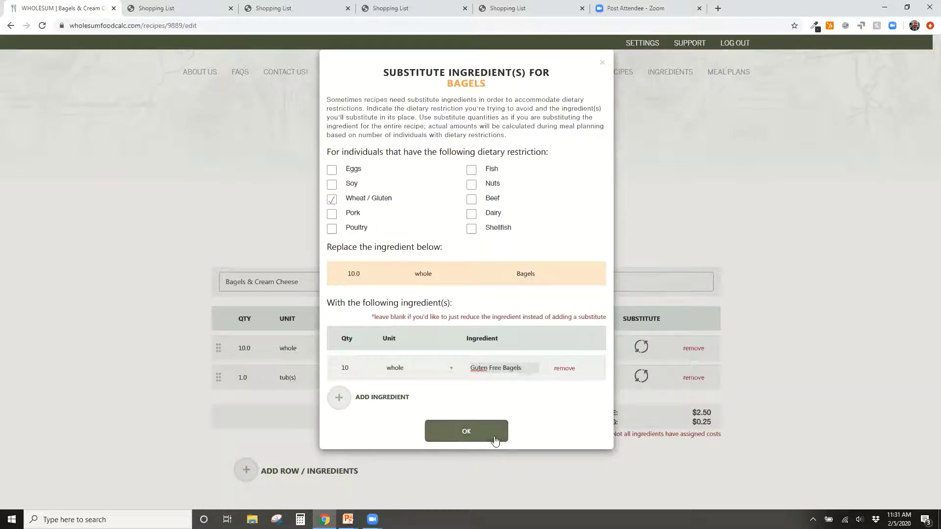
{"action": "left_click", "coordinate": [493, 434]}
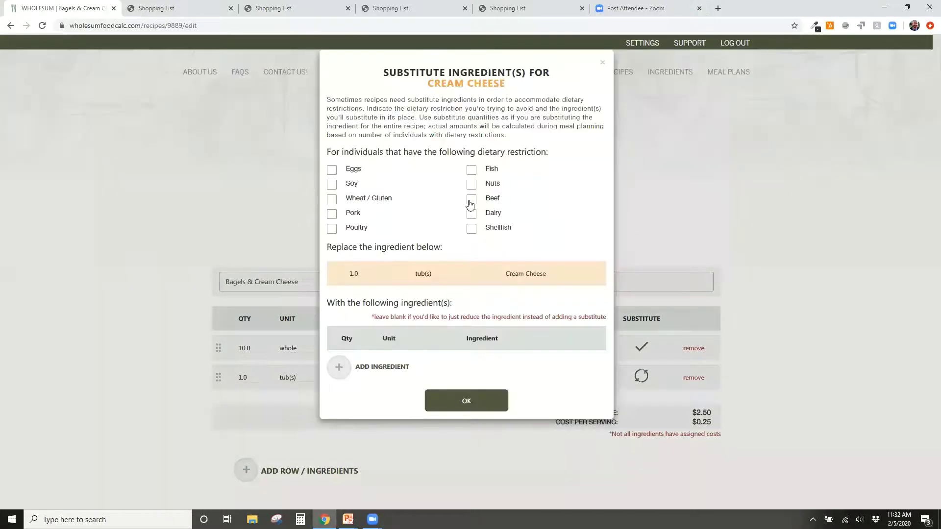
Substitute 1 jar(s) of Peanut Butter for Cream Cheese for individuals with the Dairy restriction.
{"action": "left_click", "coordinate": [471, 217]}
{"action": "left_click", "coordinate": [336, 375]}
{"action": "type", "text": "1"}
{"action": "left_click", "coordinate": [439, 368]}
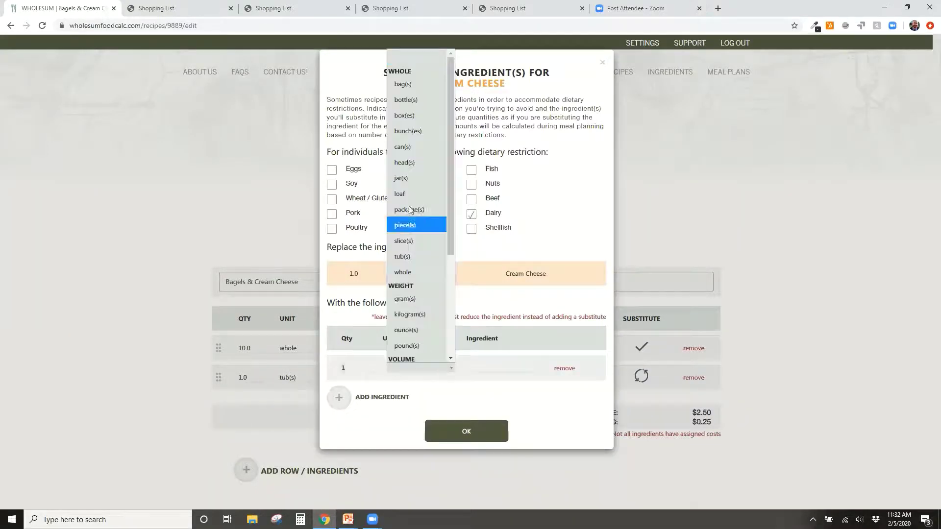
{"action": "left_click", "coordinate": [431, 178]}
{"action": "left_click", "coordinate": [484, 366]}
{"action": "type", "text": "Pea"}
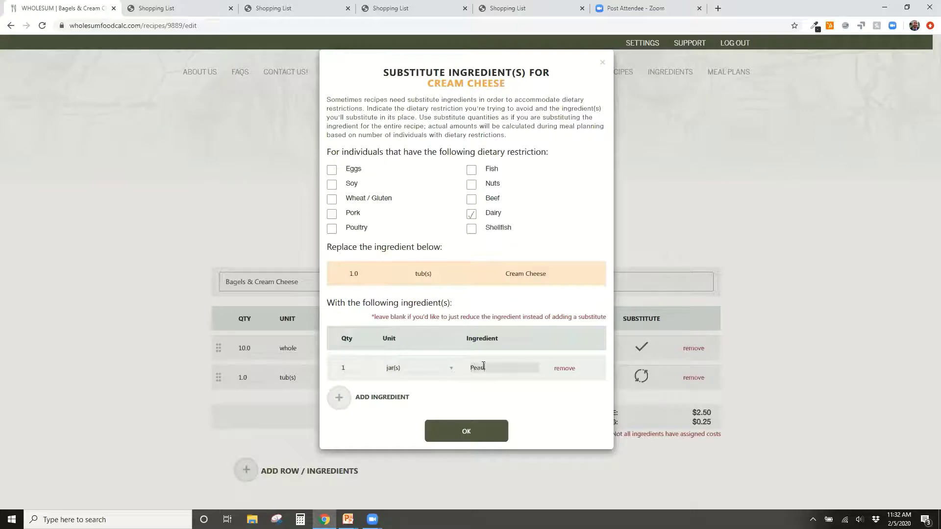
{"action": "type", "text": "nut Butter"}
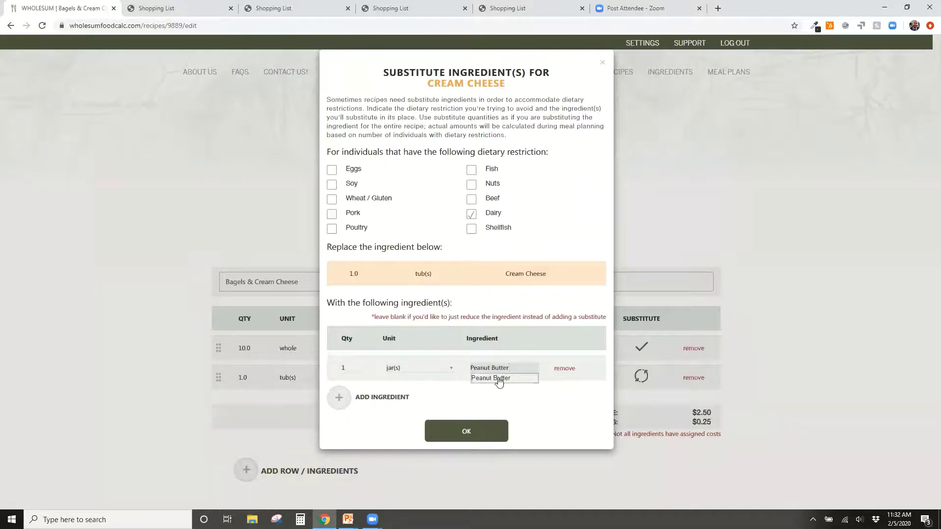
{"action": "left_click", "coordinate": [499, 379]}
{"action": "left_click", "coordinate": [466, 431]}
Save the Bagels & Cream Cheese recipe with its ingredient substitutes.
{"action": "scroll", "coordinate": [223, 394], "scroll_direction": "down", "scroll_amount": 6}
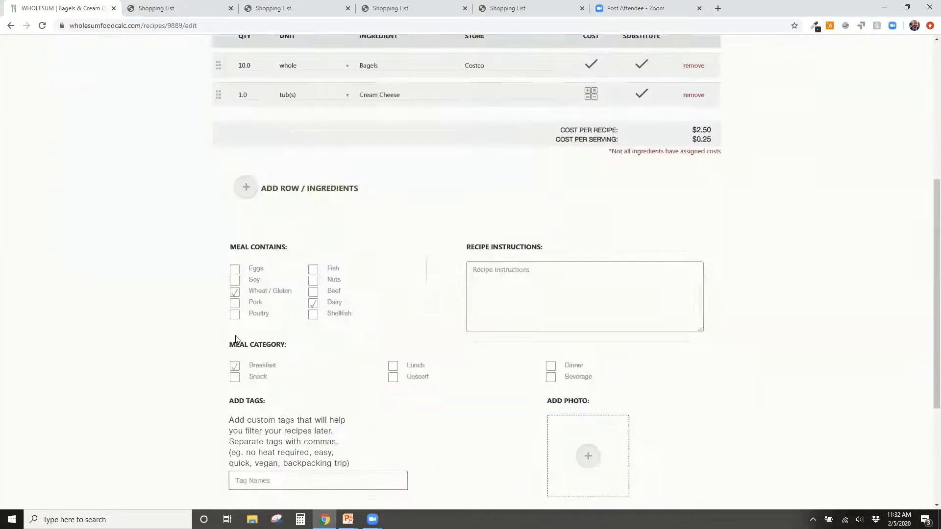
{"action": "scroll", "coordinate": [236, 338], "scroll_direction": "down", "scroll_amount": 4}
{"action": "left_click", "coordinate": [458, 349]}
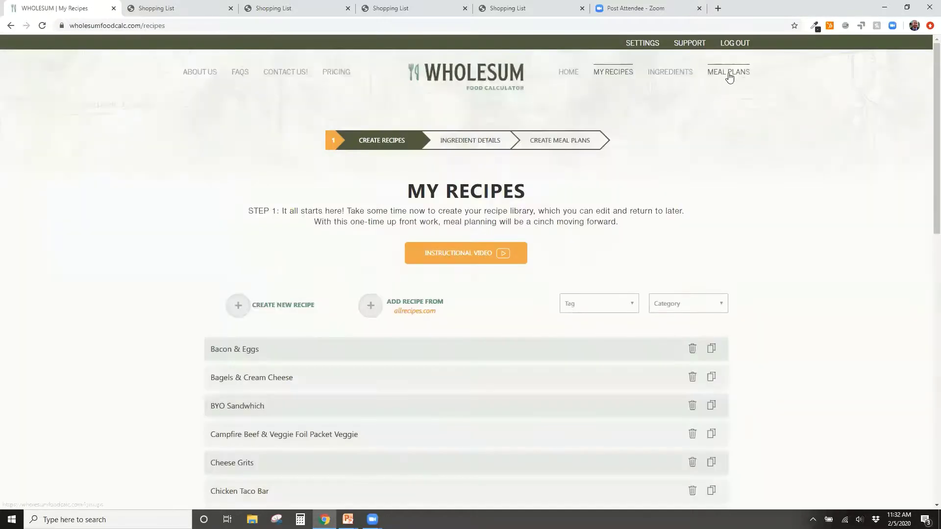
Create a new meal plan named Bagel Test 2 for 20 normal appetite individuals.
{"action": "left_click", "coordinate": [730, 73]}
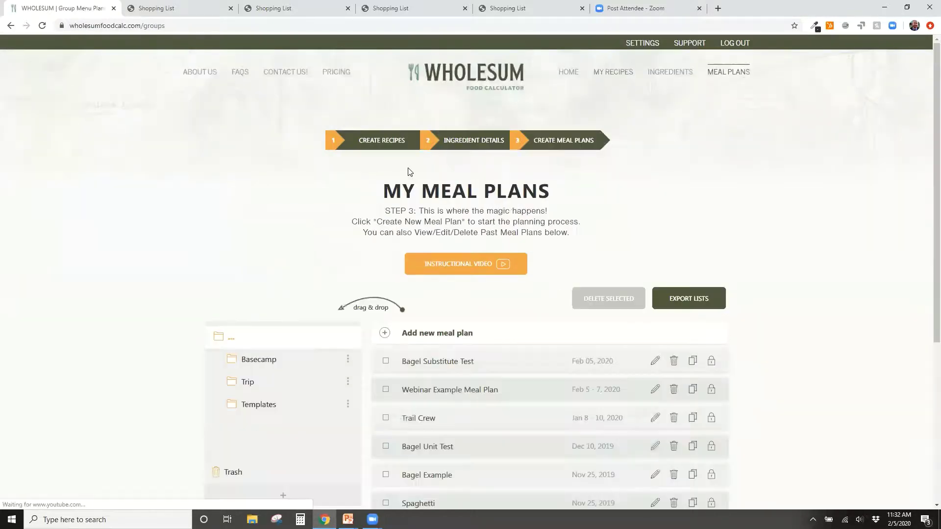
{"action": "scroll", "coordinate": [289, 273], "scroll_direction": "down", "scroll_amount": 2}
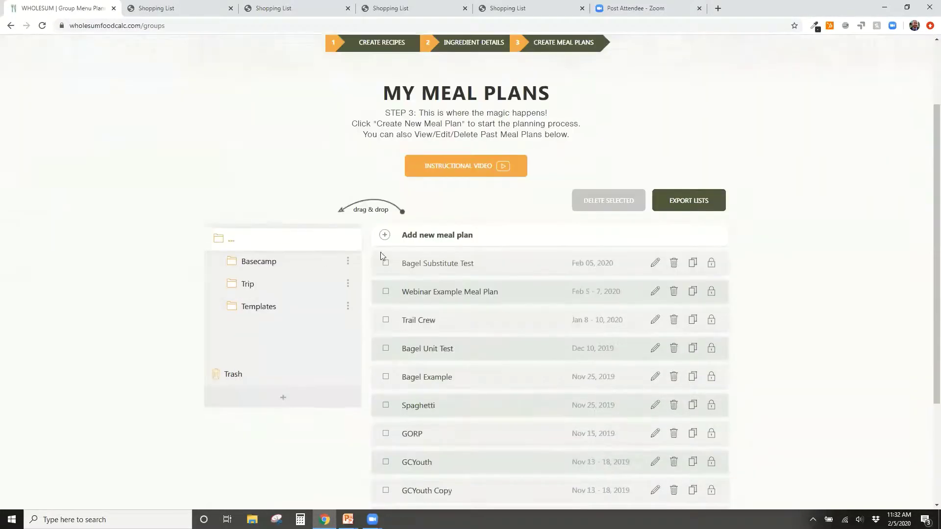
{"action": "left_click", "coordinate": [436, 242]}
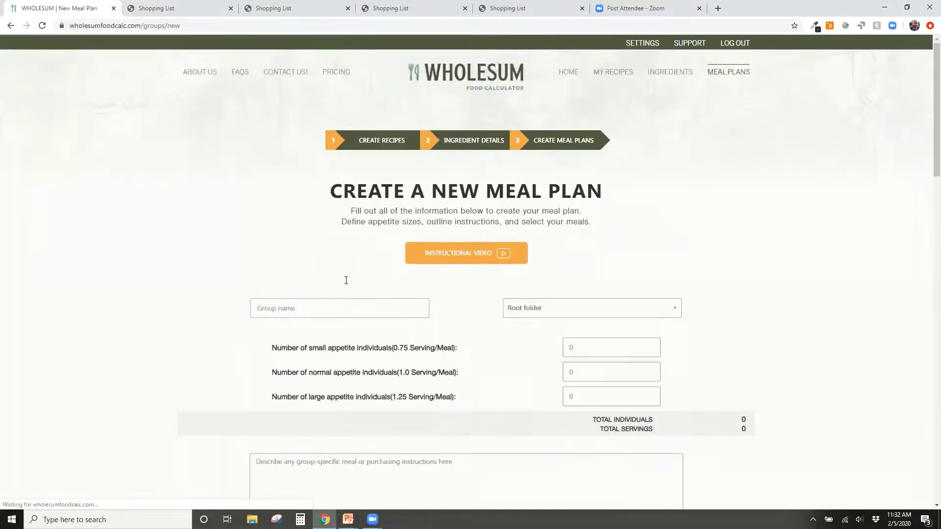
{"action": "left_click", "coordinate": [348, 308]}
{"action": "type", "text": "Bagel Test 2"}
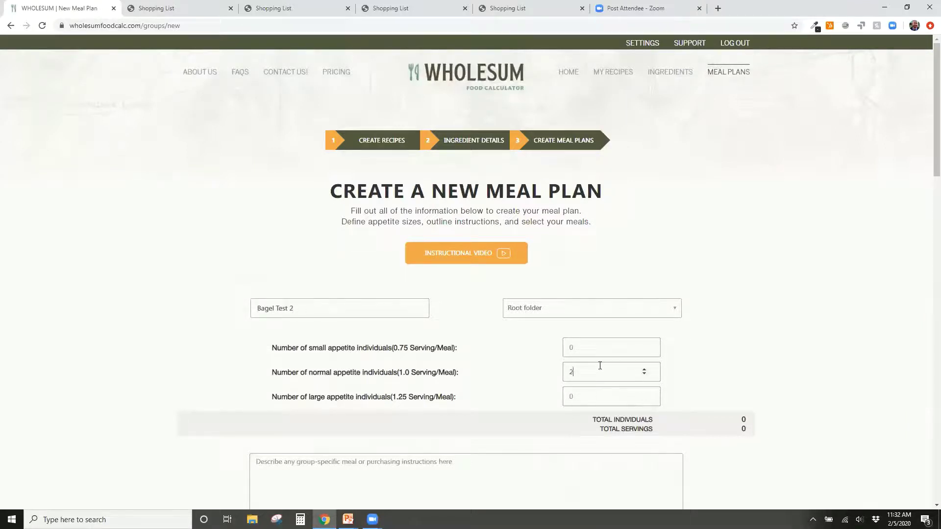
{"action": "left_click", "coordinate": [600, 366]}
{"action": "type", "text": "20"}
Set the new plan's dietary restrictions to Wheat / Gluten for 5 individuals and Dairy for 3.
{"action": "scroll", "coordinate": [752, 357], "scroll_direction": "down", "scroll_amount": 10}
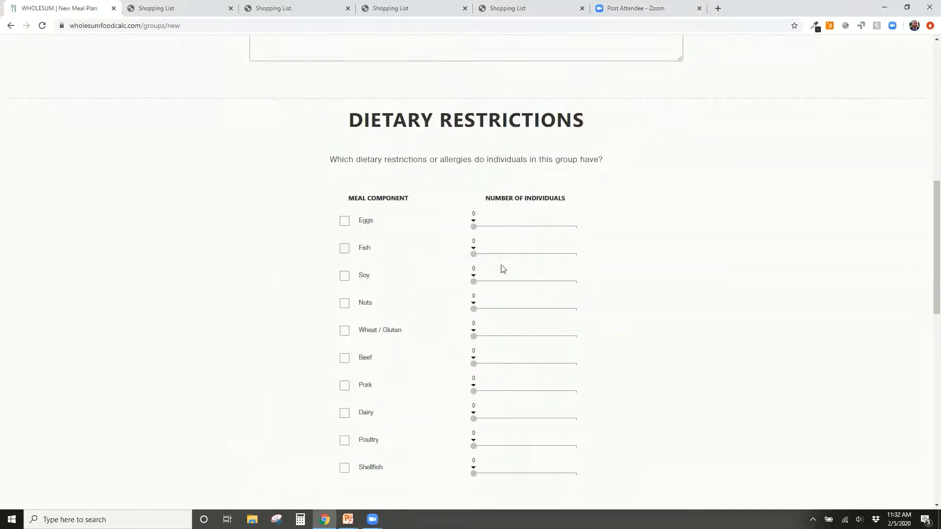
{"action": "scroll", "coordinate": [503, 269], "scroll_direction": "down", "scroll_amount": 1}
{"action": "left_click", "coordinate": [344, 282]}
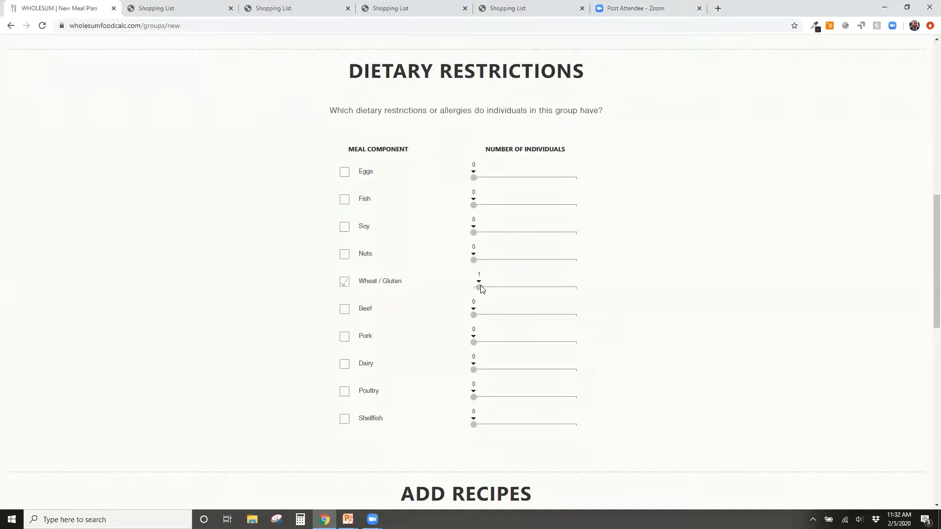
{"action": "left_click_drag", "start_coordinate": [481, 289], "coordinate": [501, 289]}
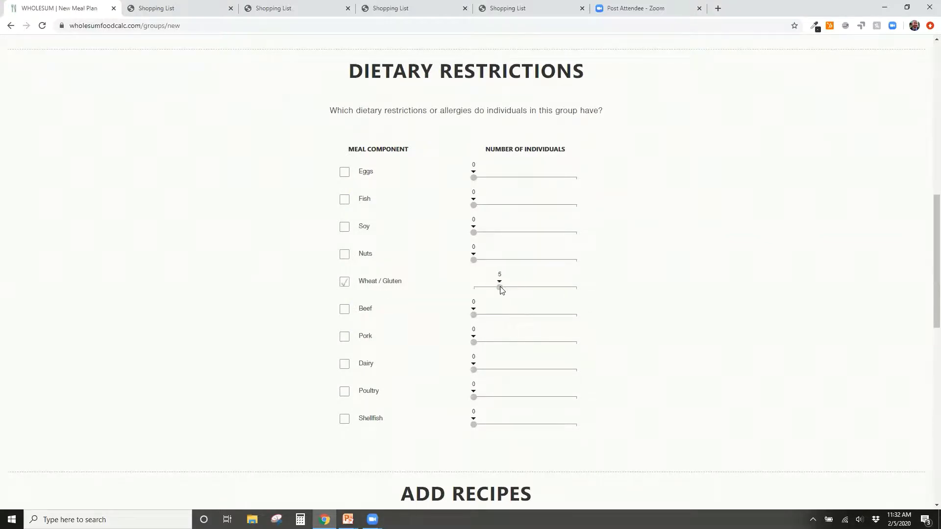
{"action": "left_click", "coordinate": [361, 365]}
{"action": "left_click_drag", "start_coordinate": [488, 374], "coordinate": [490, 374]}
Schedule Bagels & Cream Cheese for breakfast on 02/05/2020 and save the Bagel Test 2 meal plan.
{"action": "scroll", "coordinate": [709, 357], "scroll_direction": "down", "scroll_amount": 8}
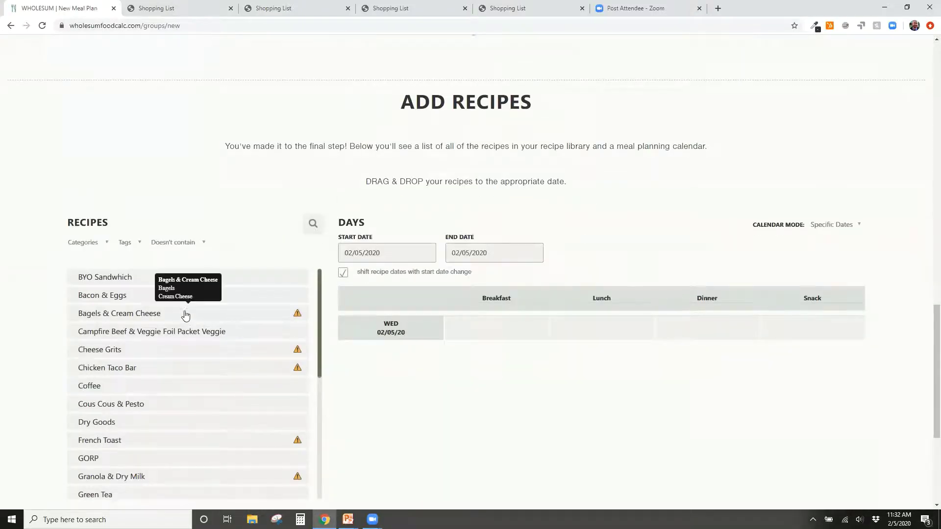
{"action": "left_click_drag", "start_coordinate": [184, 315], "coordinate": [474, 335]}
{"action": "scroll", "coordinate": [506, 380], "scroll_direction": "down", "scroll_amount": 5}
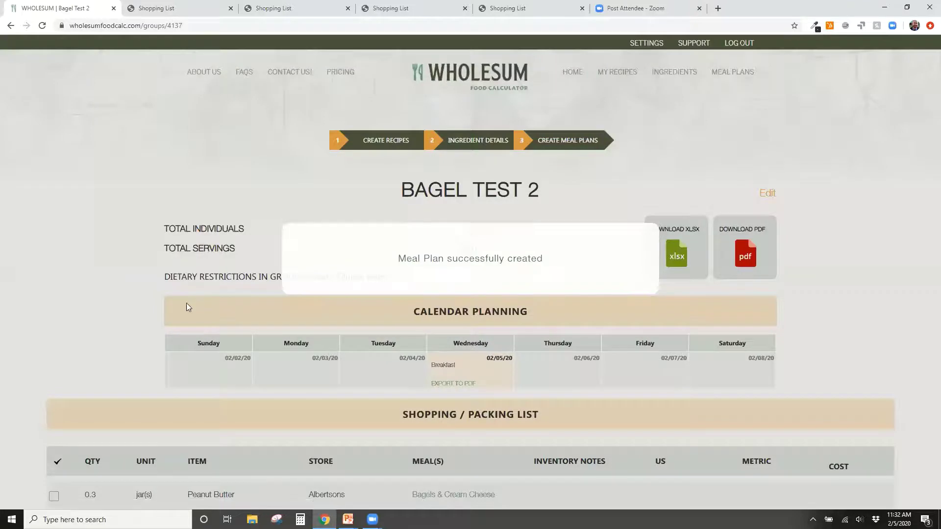
Examine the Bagel Test 2 shopping list for the quantities of the original and substitute ingredients.
{"action": "scroll", "coordinate": [146, 295], "scroll_direction": "down", "scroll_amount": 3}
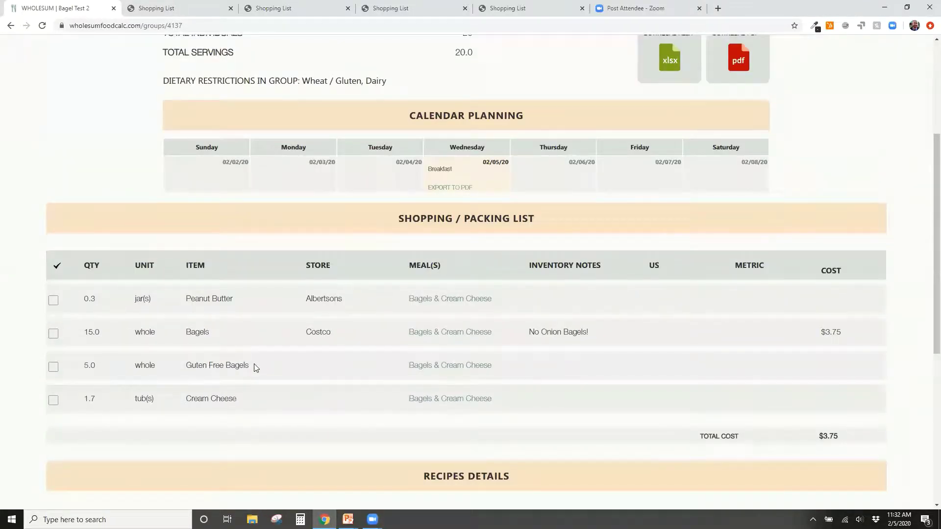
{"action": "left_click_drag", "start_coordinate": [255, 367], "coordinate": [96, 370]}
{"action": "left_click", "coordinate": [219, 347]}
{"action": "left_click_drag", "start_coordinate": [209, 333], "coordinate": [93, 333]}
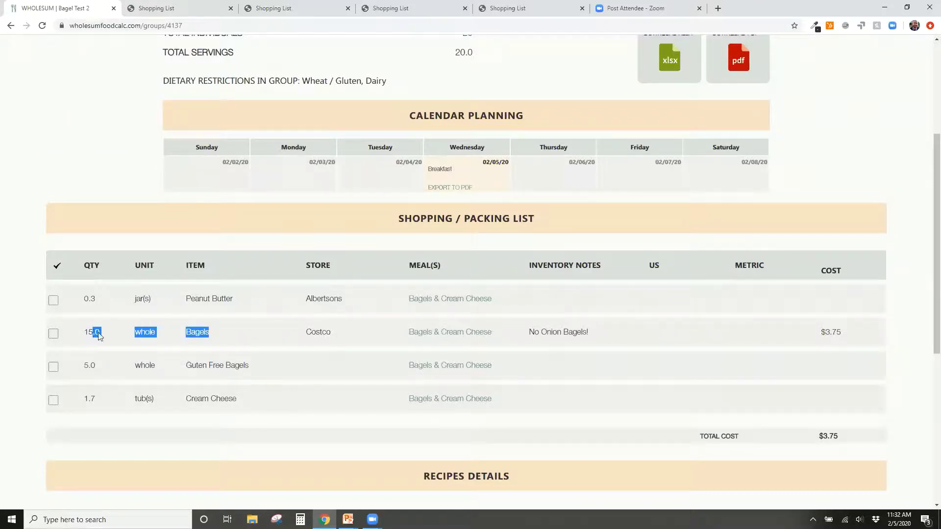
{"action": "left_click_drag", "start_coordinate": [254, 403], "coordinate": [84, 401]}
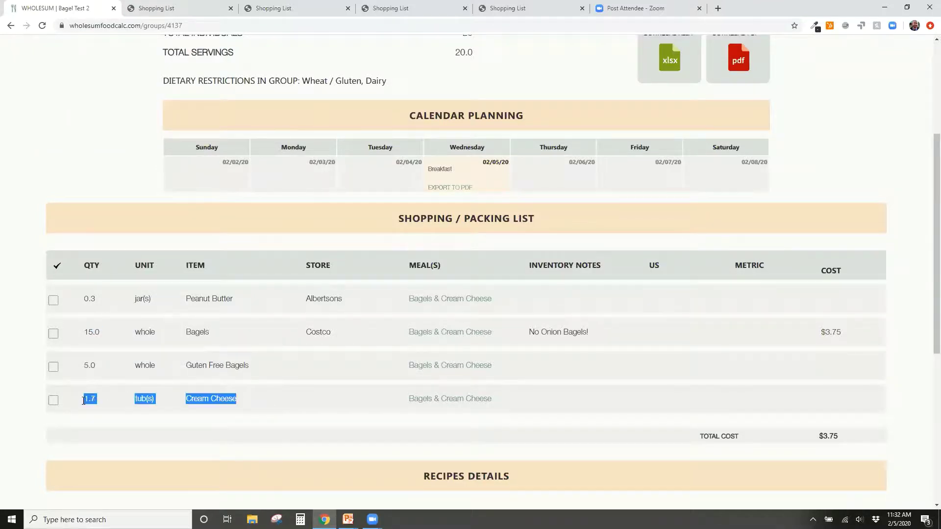
{"action": "left_click_drag", "start_coordinate": [239, 304], "coordinate": [89, 311]}
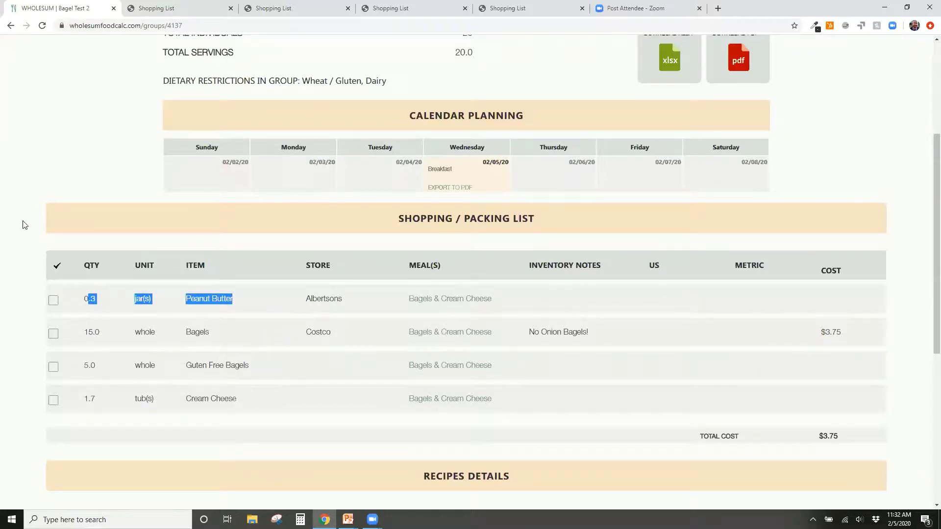
{"action": "left_click", "coordinate": [58, 244]}
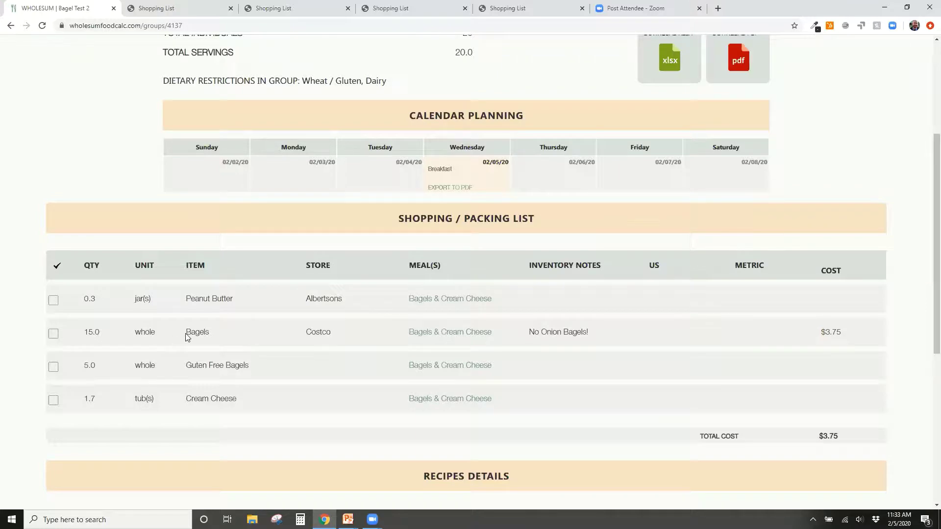
Edit the Bagel Test 2 meal plan to add Spaghetti & Meatballs and Rice & Beans to dinner on 02/05/2020.
{"action": "scroll", "coordinate": [191, 347], "scroll_direction": "up", "scroll_amount": 4}
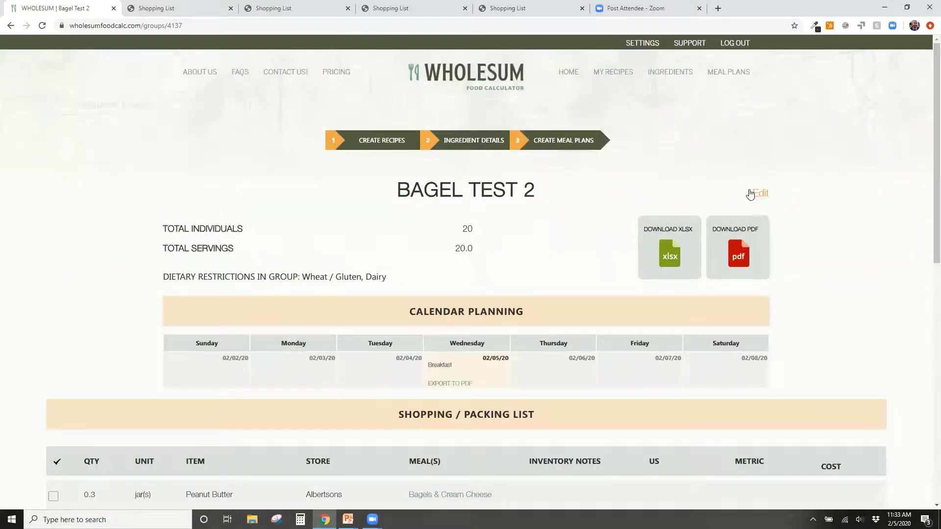
{"action": "left_click", "coordinate": [750, 194]}
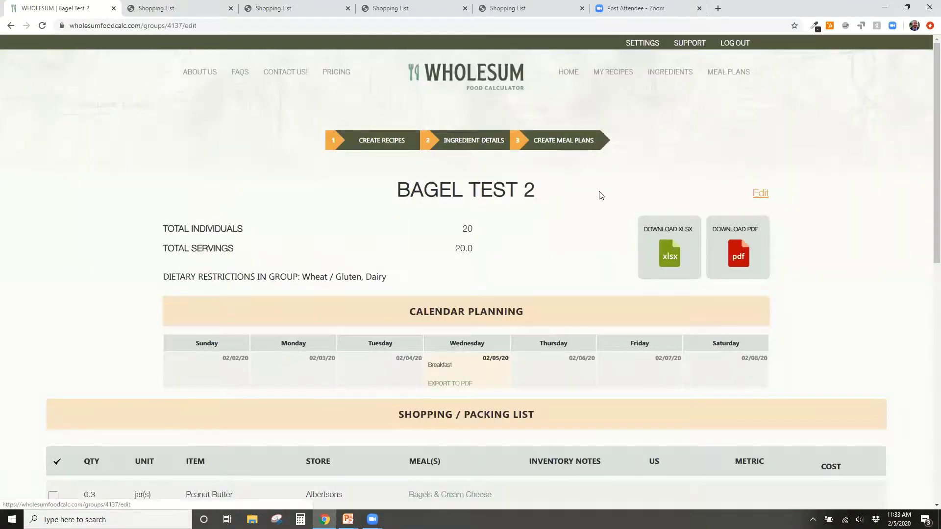
{"action": "scroll", "coordinate": [196, 246], "scroll_direction": "down", "scroll_amount": 6}
{"action": "scroll", "coordinate": [146, 246], "scroll_direction": "down", "scroll_amount": 12}
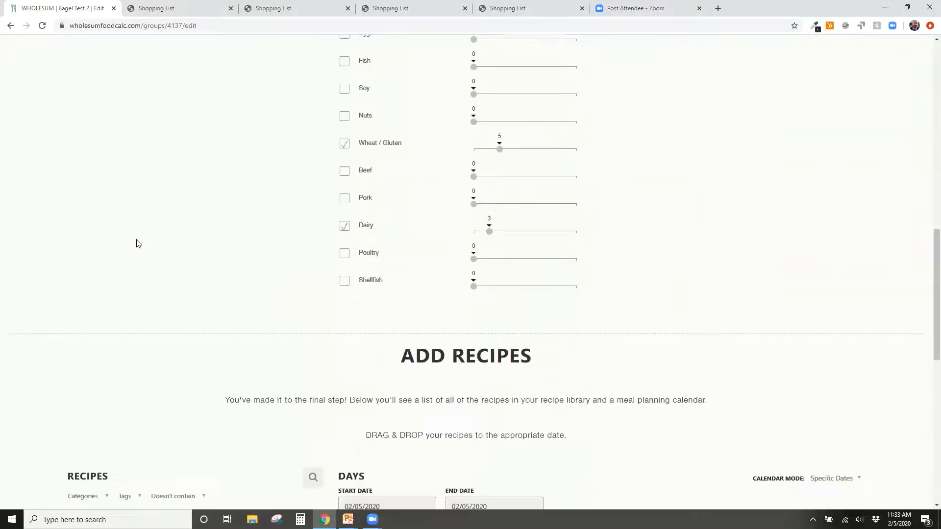
{"action": "scroll", "coordinate": [52, 242], "scroll_direction": "down", "scroll_amount": 1}
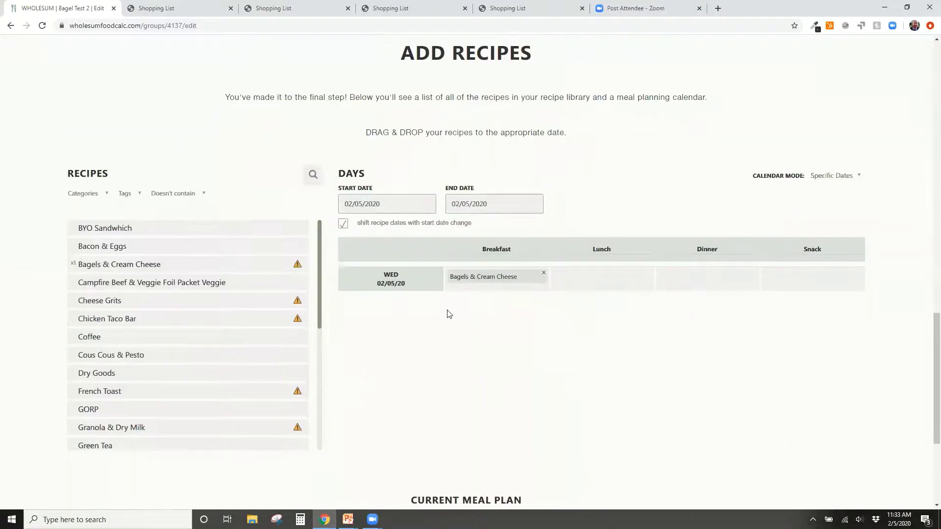
{"action": "scroll", "coordinate": [316, 314], "scroll_direction": "down", "scroll_amount": 3}
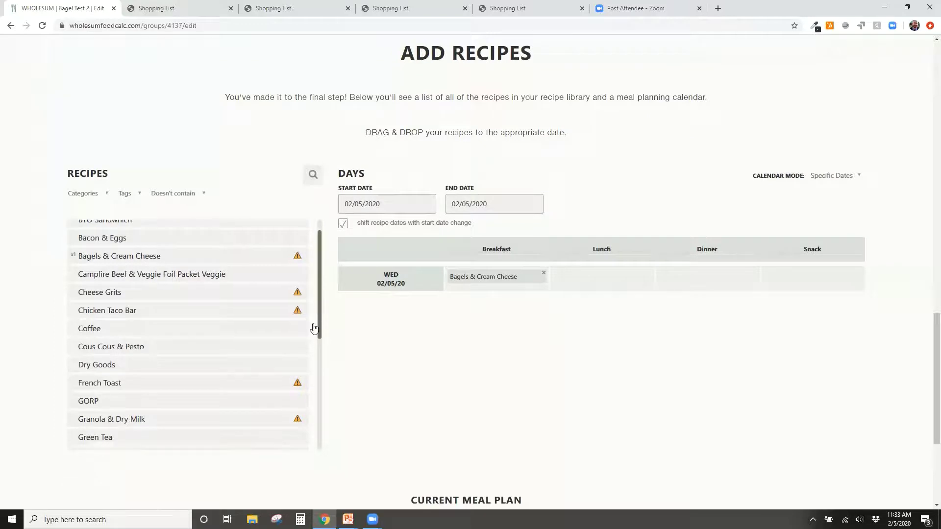
{"action": "scroll", "coordinate": [316, 385], "scroll_direction": "down", "scroll_amount": 4}
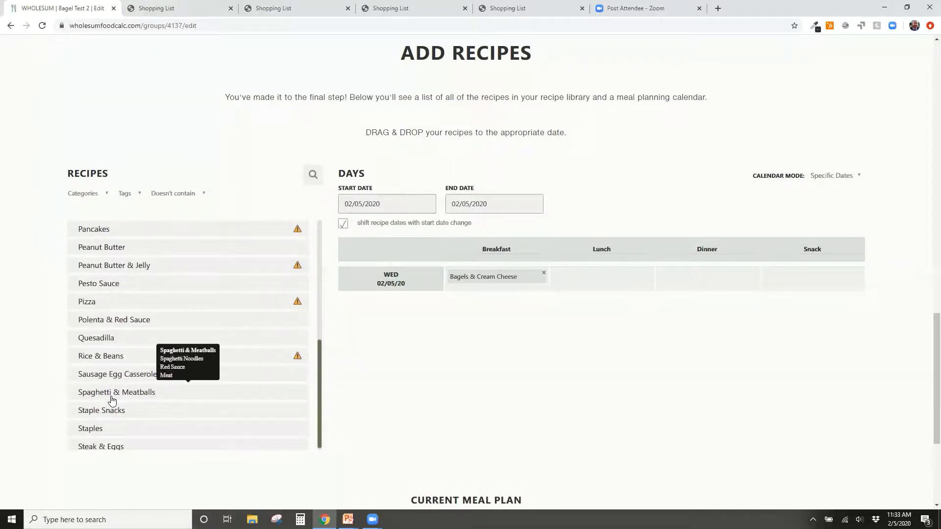
{"action": "left_click_drag", "start_coordinate": [109, 395], "coordinate": [717, 280]}
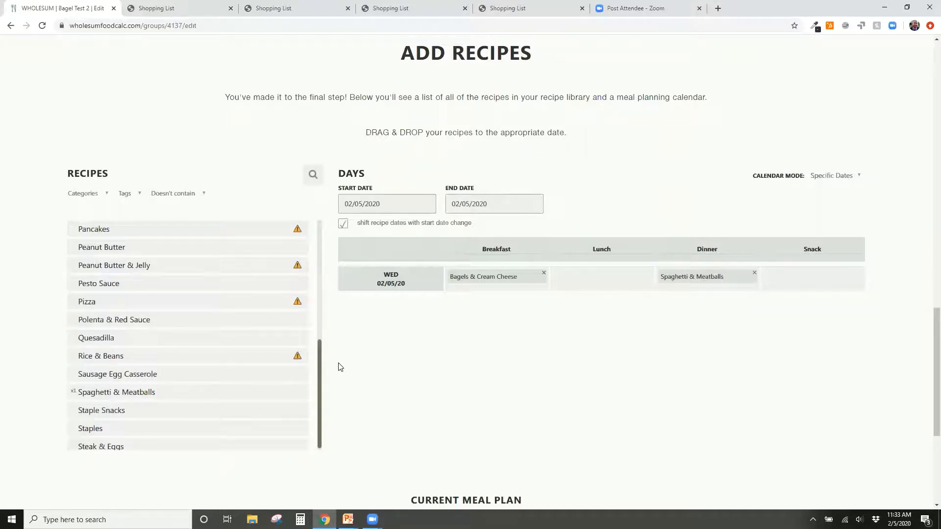
{"action": "left_click_drag", "start_coordinate": [179, 355], "coordinate": [726, 293]}
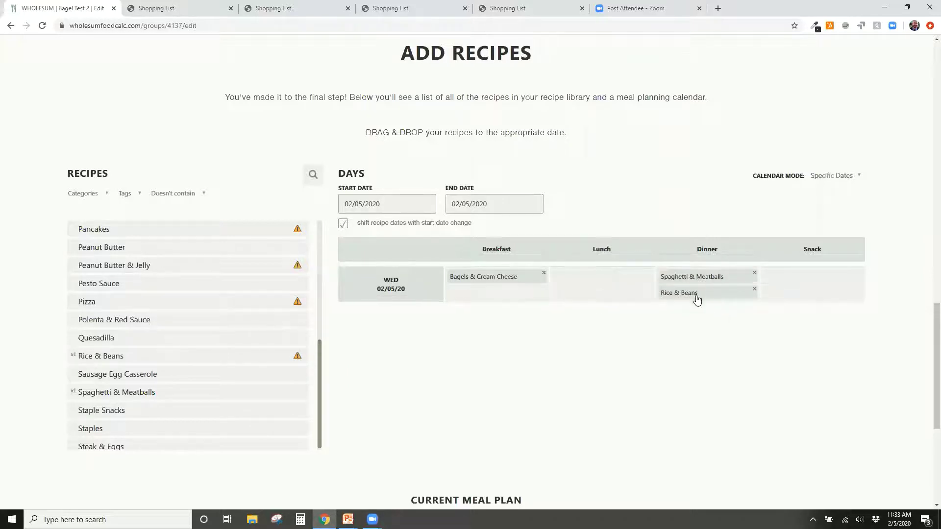
Reduce the number of individuals served for Spaghetti & Meatballs and Rice & Beans in the Bagel Test 2 plan.
{"action": "scroll", "coordinate": [691, 304], "scroll_direction": "down", "scroll_amount": 5}
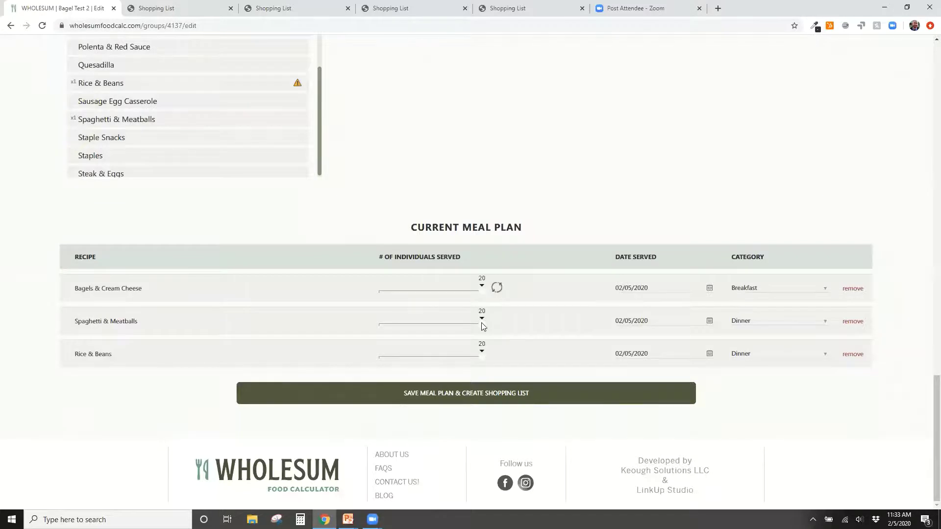
{"action": "left_click", "coordinate": [452, 324]}
{"action": "left_click_drag", "start_coordinate": [482, 356], "coordinate": [400, 363]}
{"action": "left_click_drag", "start_coordinate": [929, 433], "coordinate": [926, 54]}
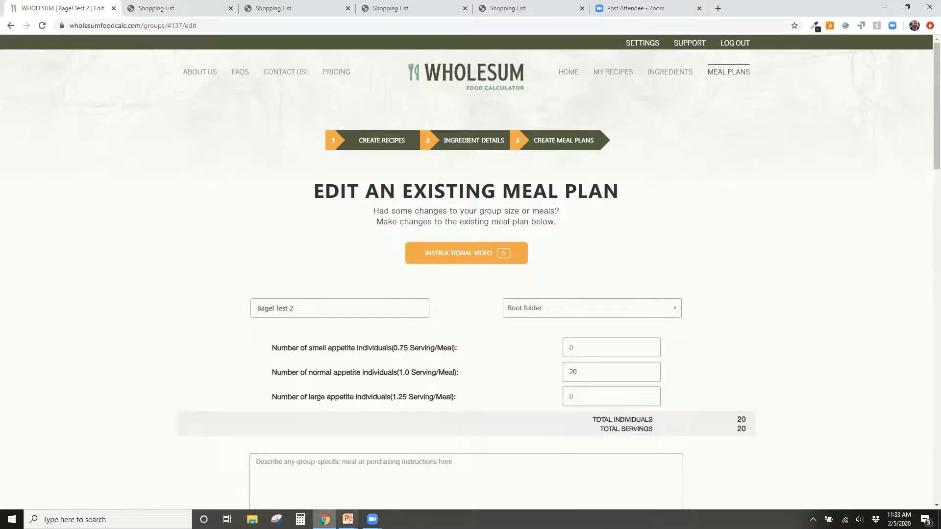
Check the agenda slide in PowerPoint, and leave the Bagel Test 2 editor for the meal plans list without saving changes.
{"action": "mouse_move", "coordinate": [348, 519]}
{"action": "left_click", "coordinate": [401, 495]}
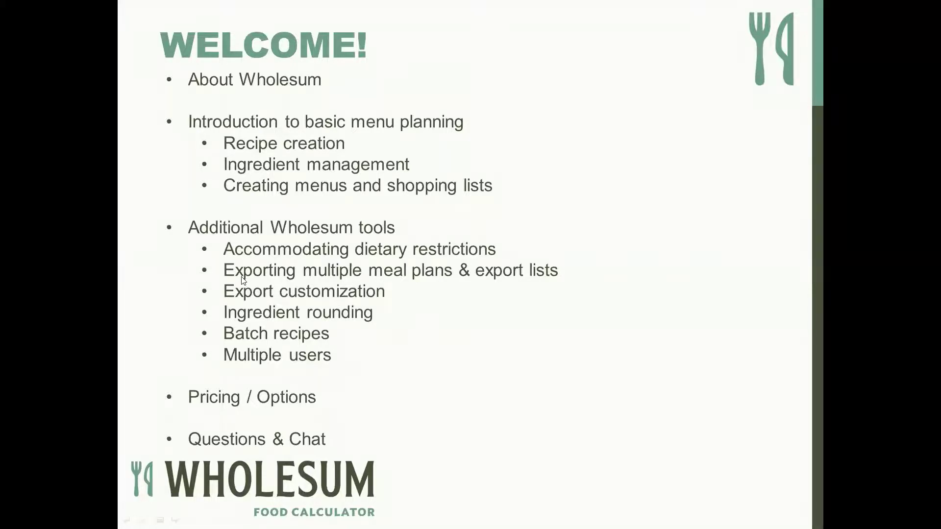
{"action": "key", "text": "alt+Tab"}
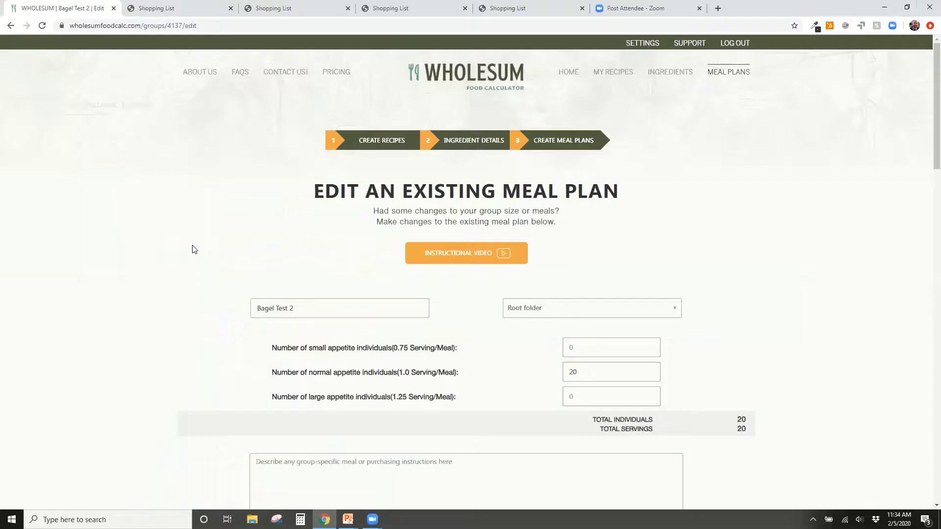
{"action": "left_click", "coordinate": [726, 73]}
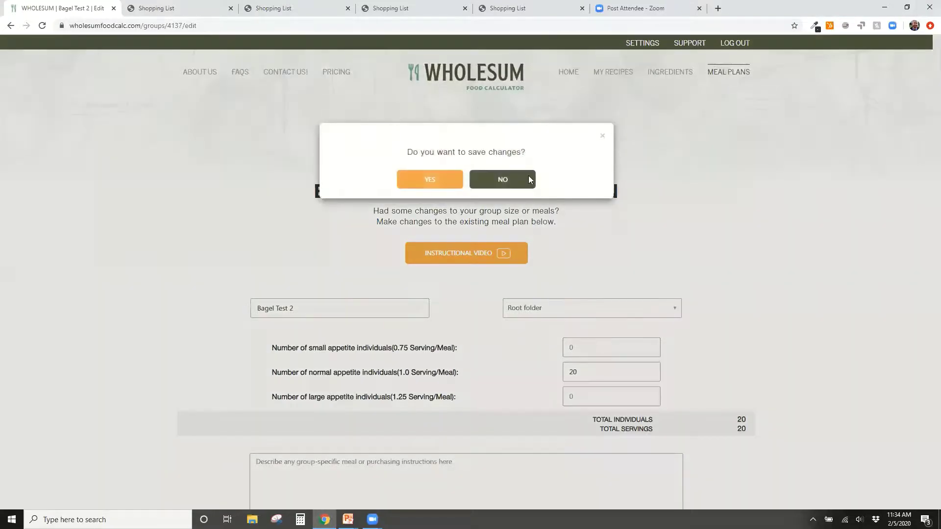
{"action": "left_click", "coordinate": [496, 181]}
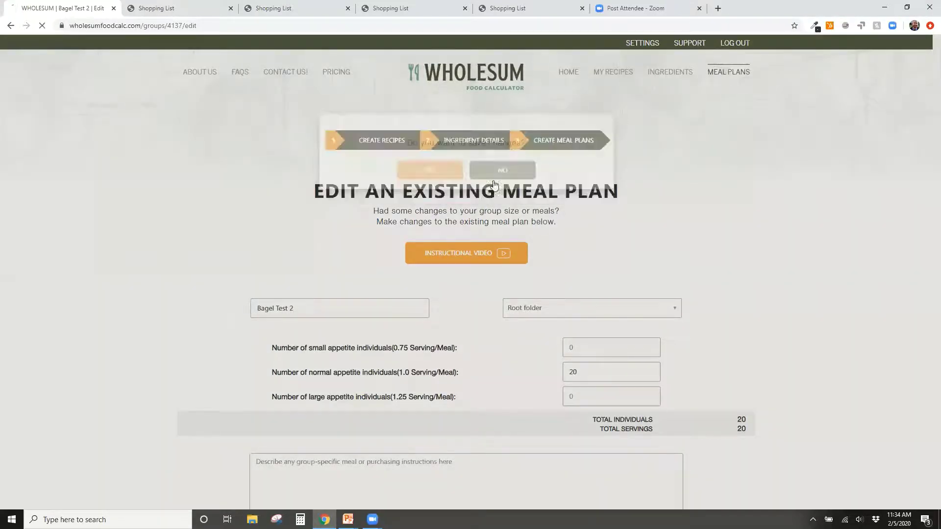
{"action": "scroll", "coordinate": [225, 232], "scroll_direction": "down", "scroll_amount": 3}
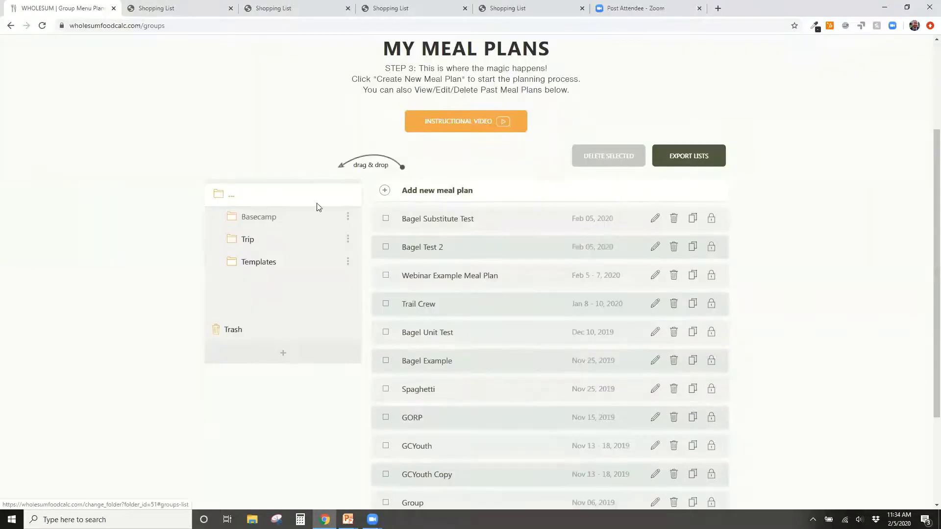
{"action": "scroll", "coordinate": [707, 201], "scroll_direction": "up", "scroll_amount": 1}
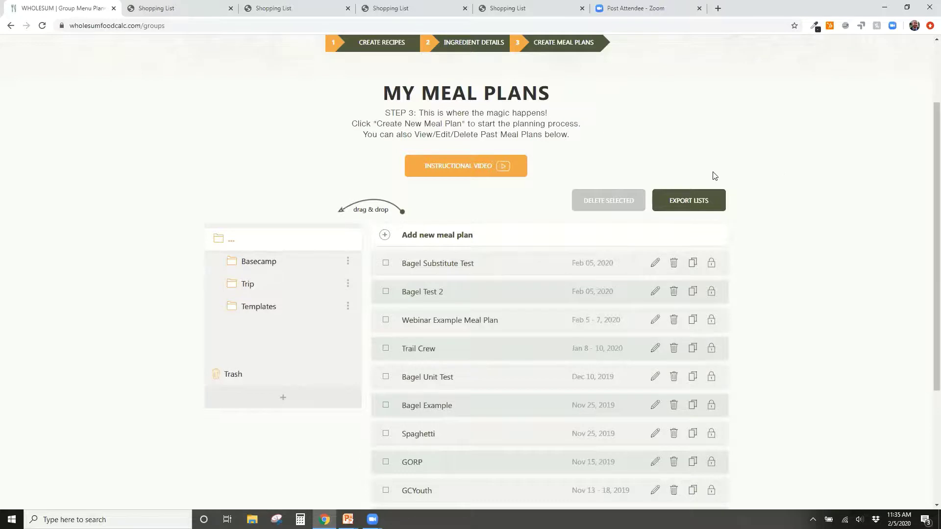
Export a combined PDF shopping list for Webinar Example Meal Plan with quantity 3, Trail Crew and Bagel Unit Test, and review it.
{"action": "left_click", "coordinate": [693, 203]}
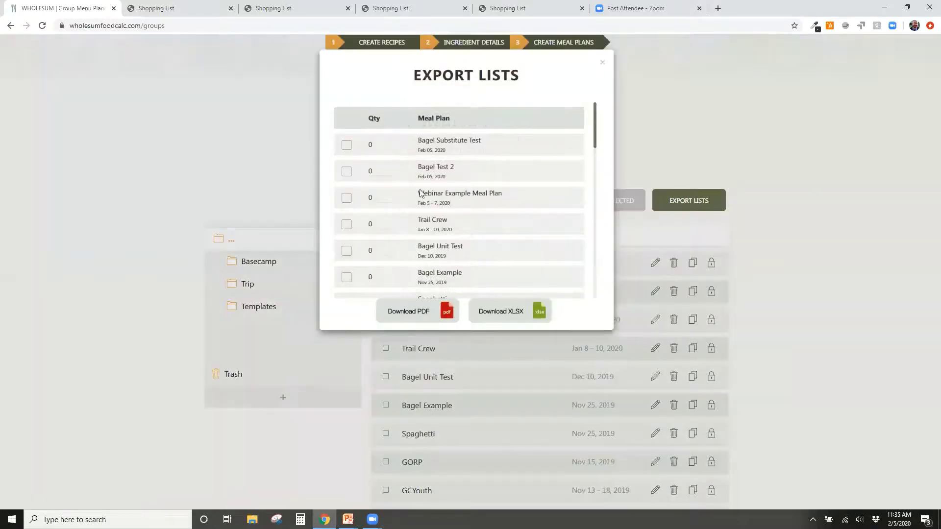
{"action": "left_click", "coordinate": [346, 198]}
{"action": "left_click", "coordinate": [346, 225]}
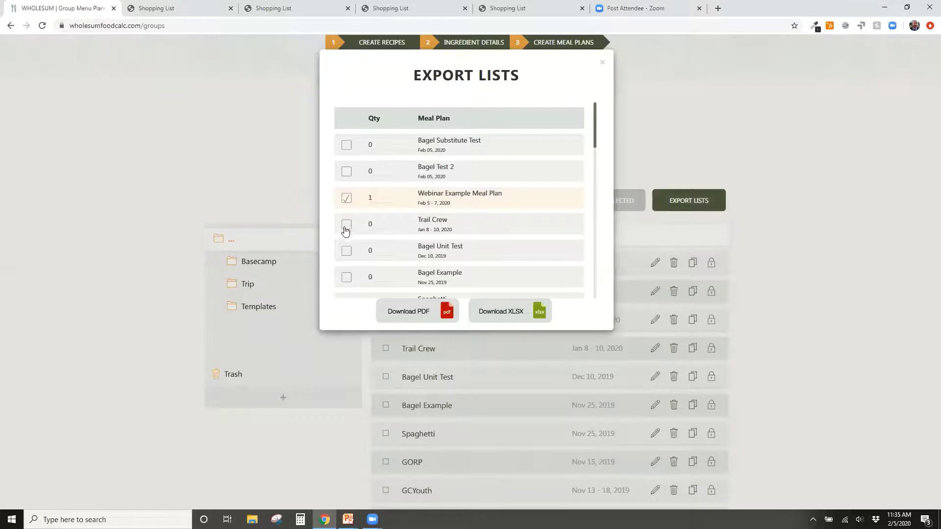
{"action": "left_click", "coordinate": [346, 251]}
{"action": "left_click", "coordinate": [386, 196]}
{"action": "left_click", "coordinate": [396, 315]}
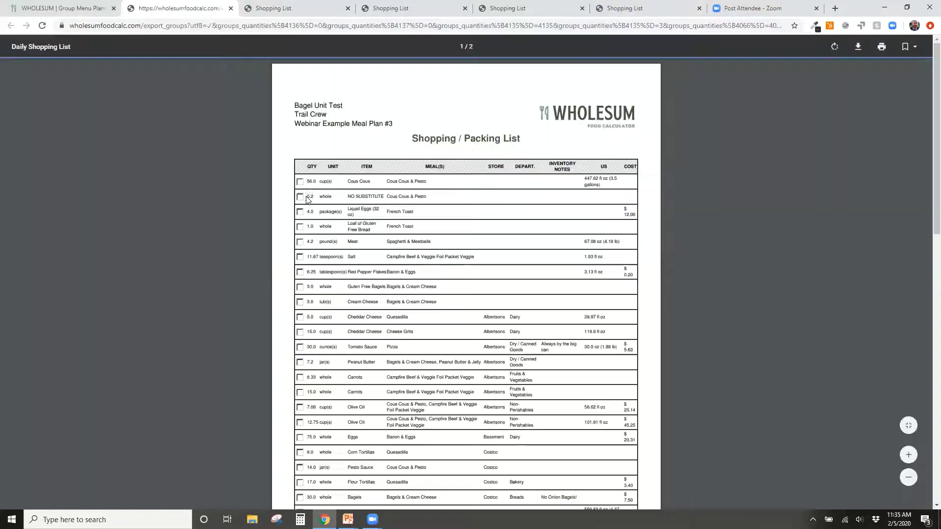
{"action": "scroll", "coordinate": [461, 234], "scroll_direction": "up", "scroll_amount": 2}
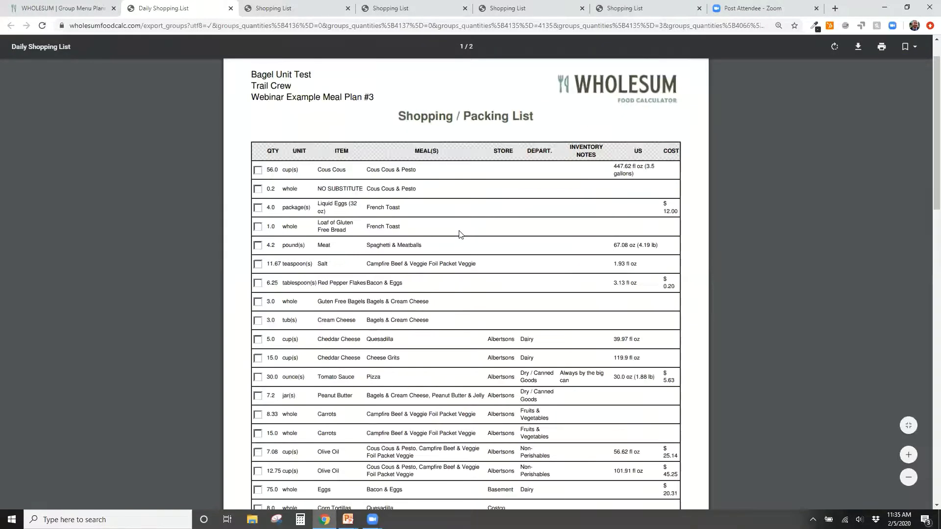
{"action": "scroll", "coordinate": [455, 234], "scroll_direction": "down", "scroll_amount": 5}
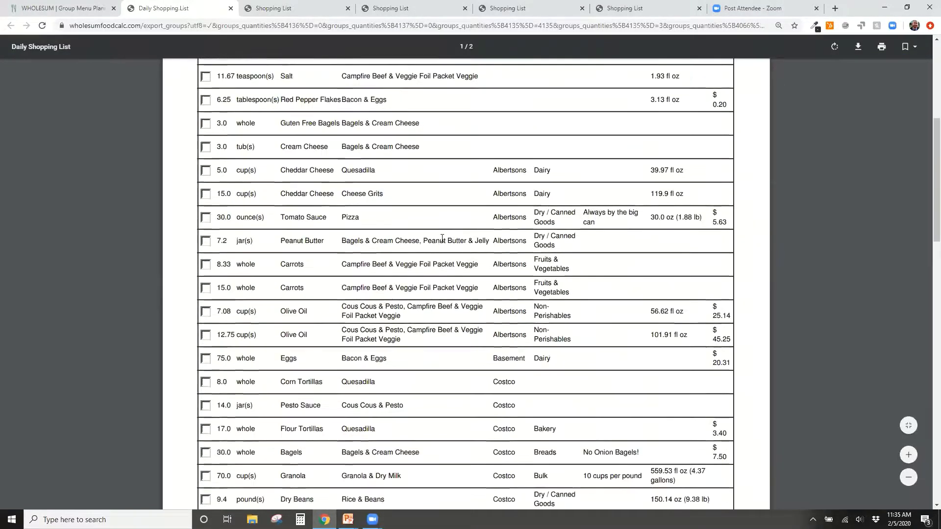
{"action": "scroll", "coordinate": [296, 248], "scroll_direction": "up", "scroll_amount": 6}
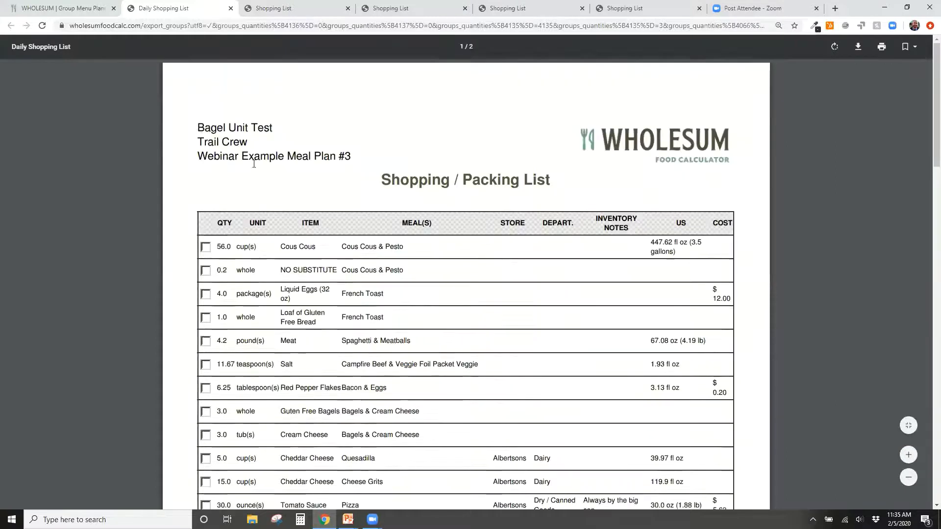
{"action": "left_click_drag", "start_coordinate": [197, 128], "coordinate": [197, 157]}
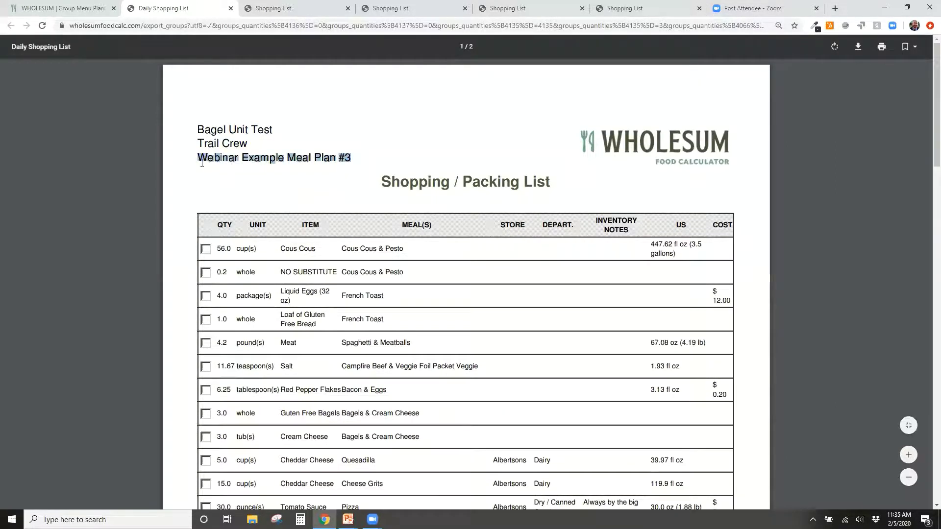
{"action": "left_click", "coordinate": [229, 126]}
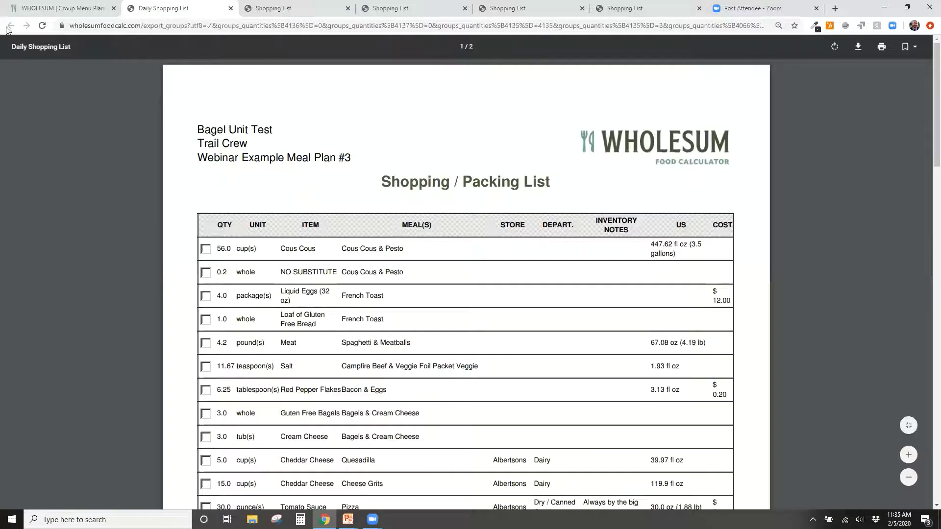
Remove Bagel Unit Test and Trail Crew from the export lists selection and close the export dialog.
{"action": "left_click", "coordinate": [39, 8]}
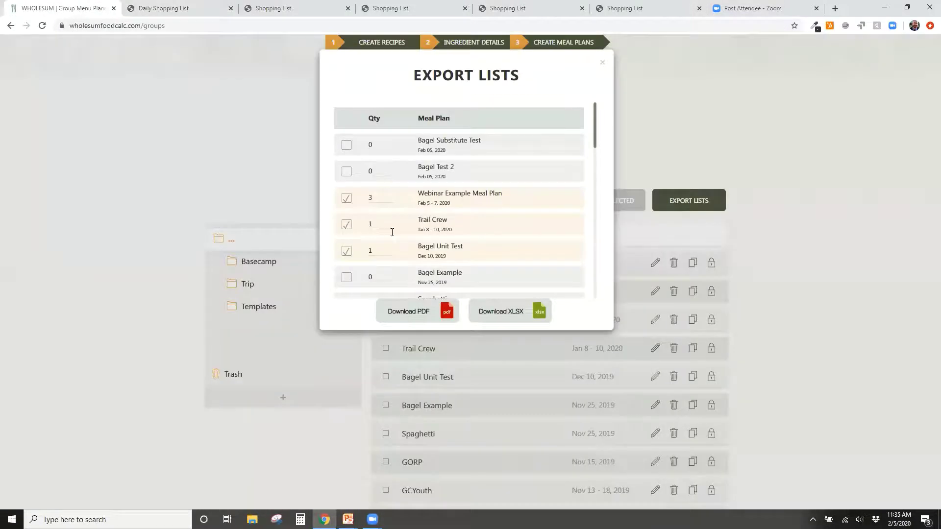
{"action": "left_click", "coordinate": [347, 251]}
{"action": "left_click", "coordinate": [346, 224]}
{"action": "left_click", "coordinate": [346, 197]}
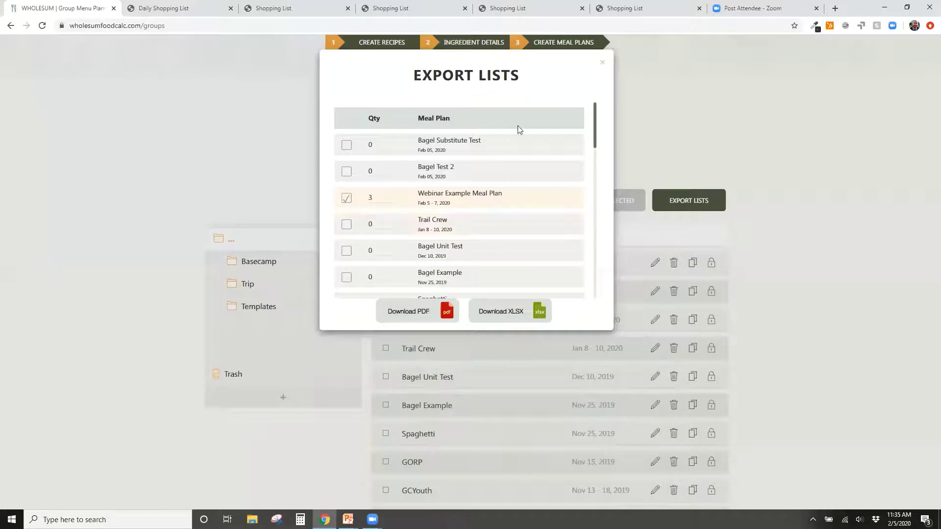
{"action": "left_click", "coordinate": [603, 65]}
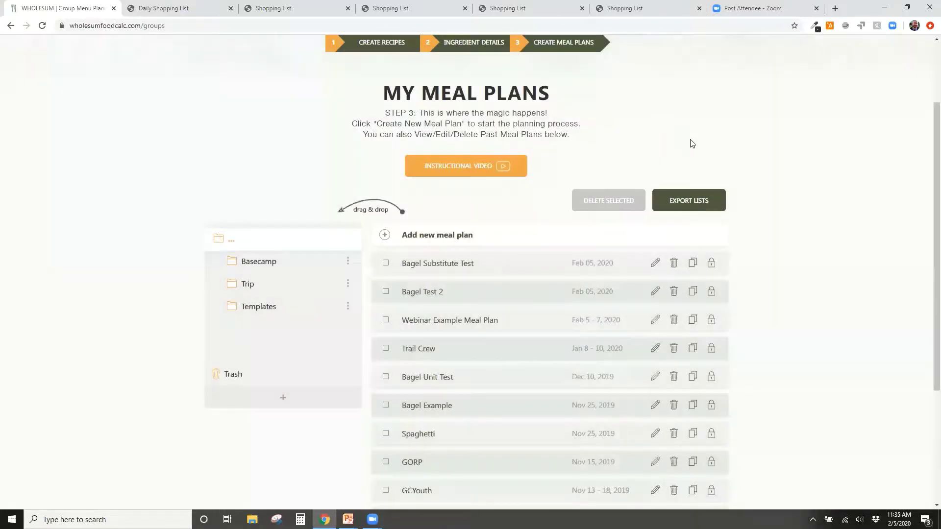
Enable Export Customization in the account settings.
{"action": "scroll", "coordinate": [764, 159], "scroll_direction": "up", "scroll_amount": 3}
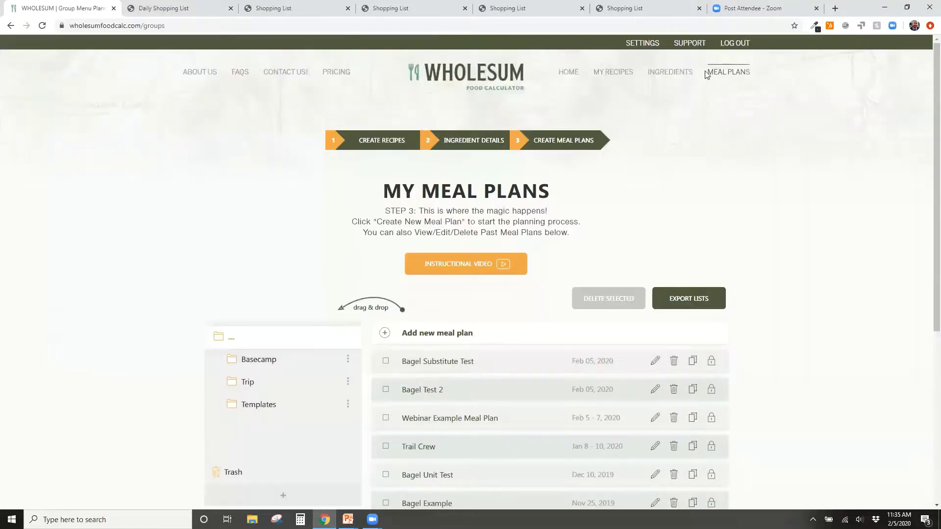
{"action": "left_click", "coordinate": [642, 44]}
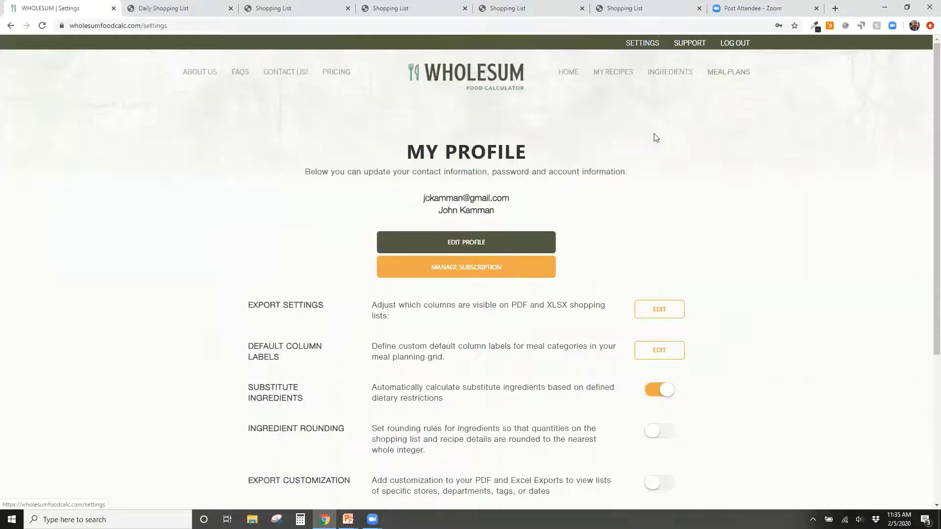
{"action": "scroll", "coordinate": [657, 142], "scroll_direction": "down", "scroll_amount": 2}
{"action": "scroll", "coordinate": [660, 147], "scroll_direction": "down", "scroll_amount": 1}
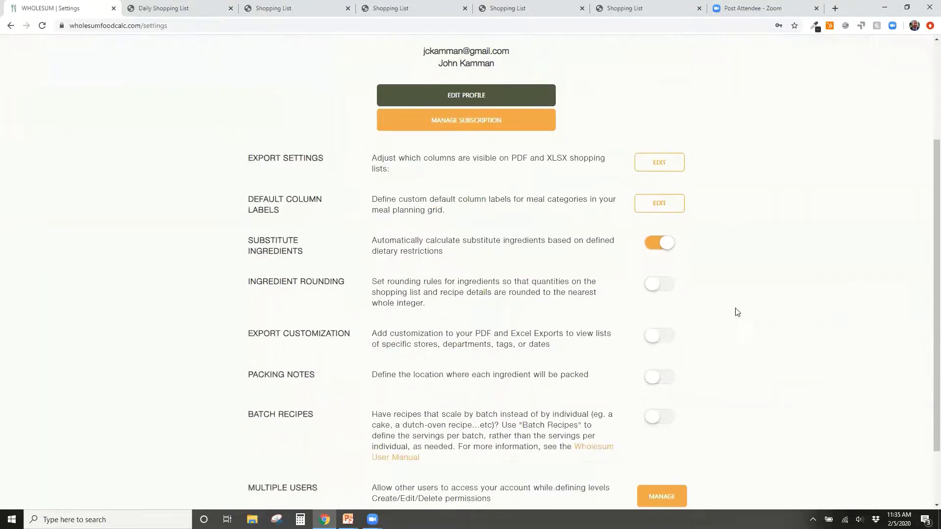
{"action": "left_click", "coordinate": [657, 337]}
{"action": "scroll", "coordinate": [730, 308], "scroll_direction": "up", "scroll_amount": 3}
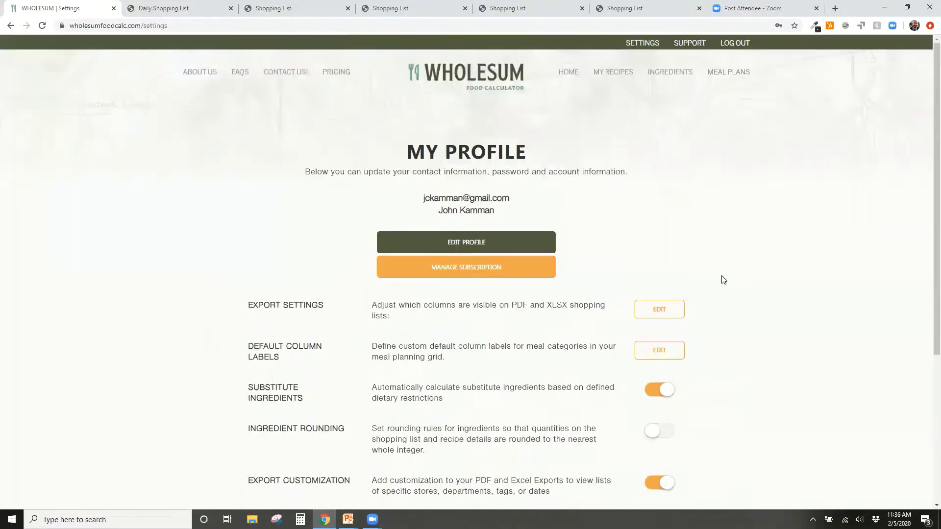
Open the export options of the Webinar Example Meal Plan.
{"action": "left_click", "coordinate": [732, 73]}
{"action": "scroll", "coordinate": [511, 276], "scroll_direction": "down", "scroll_amount": 2}
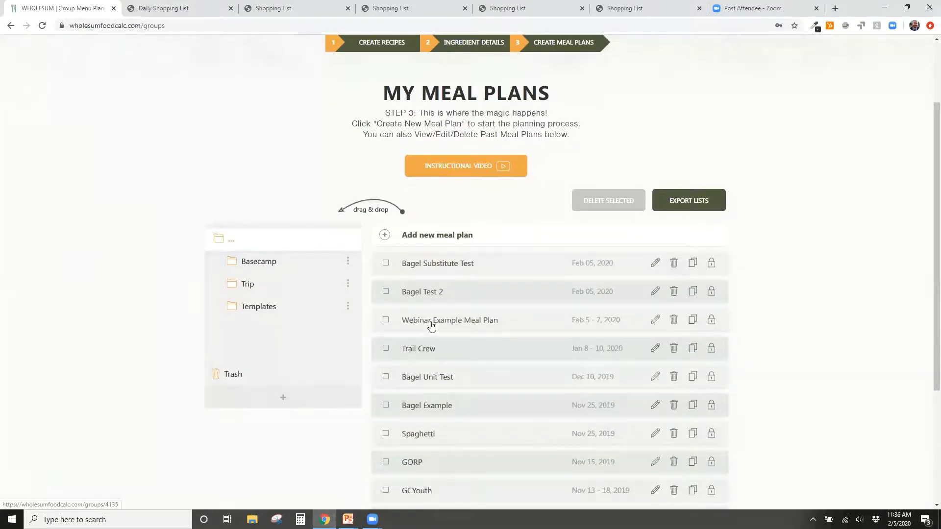
{"action": "left_click", "coordinate": [431, 325]}
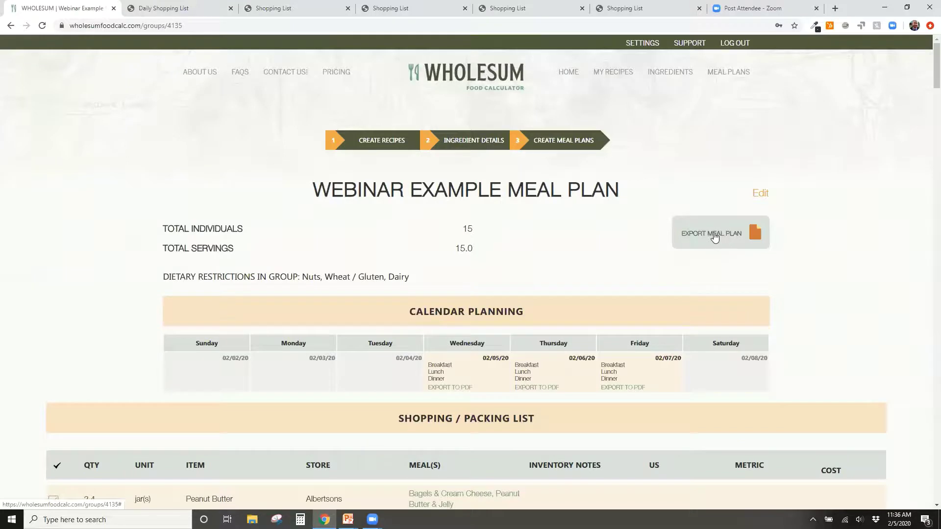
{"action": "left_click", "coordinate": [712, 233]}
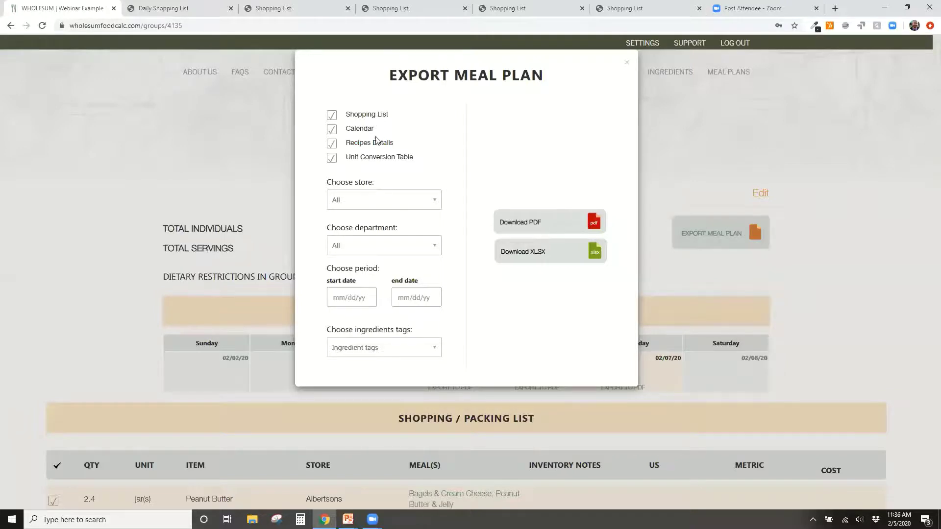
Export a PDF of the Costco shopping list without the calendar, recipe details and unit conversion table, review it and close the export options.
{"action": "left_click", "coordinate": [393, 204]}
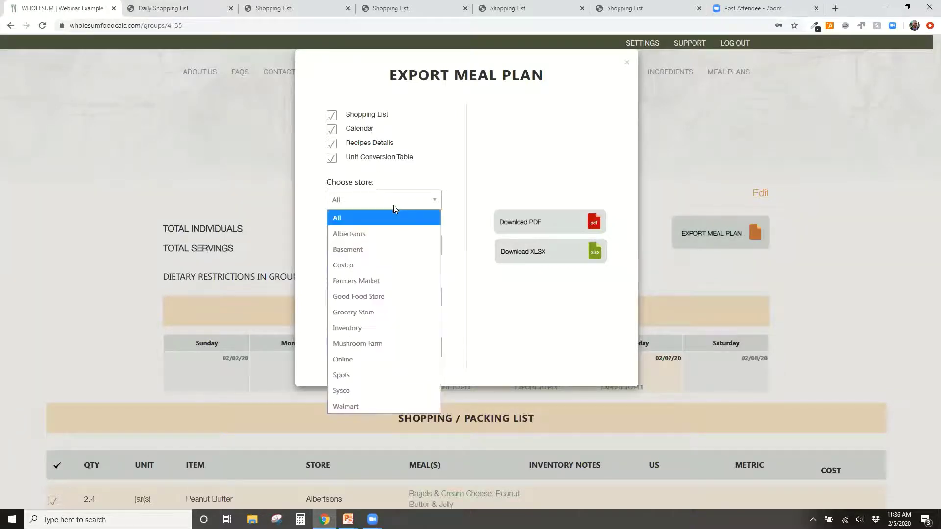
{"action": "left_click", "coordinate": [374, 263]}
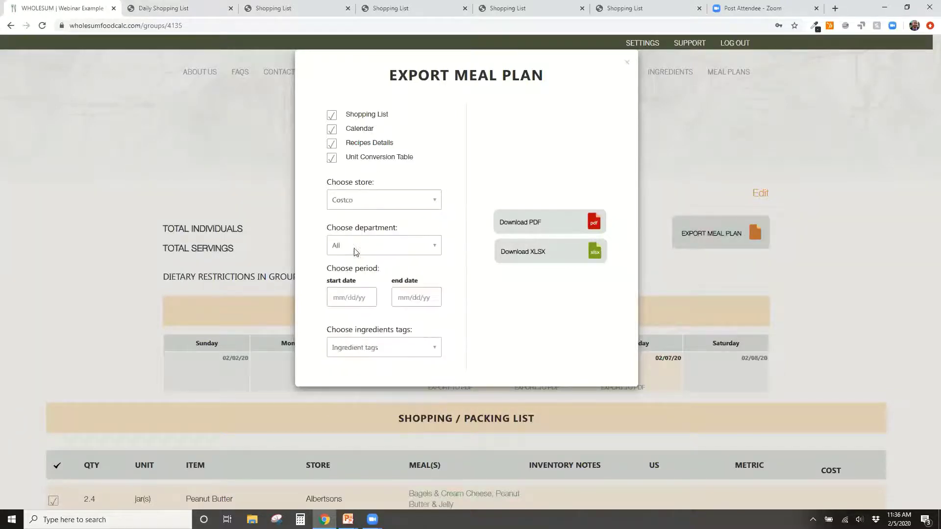
{"action": "left_click", "coordinate": [331, 130]}
{"action": "left_click", "coordinate": [331, 158]}
{"action": "left_click", "coordinate": [331, 143]}
{"action": "left_click", "coordinate": [394, 247]}
{"action": "left_click", "coordinate": [395, 246]}
{"action": "left_click", "coordinate": [498, 223]}
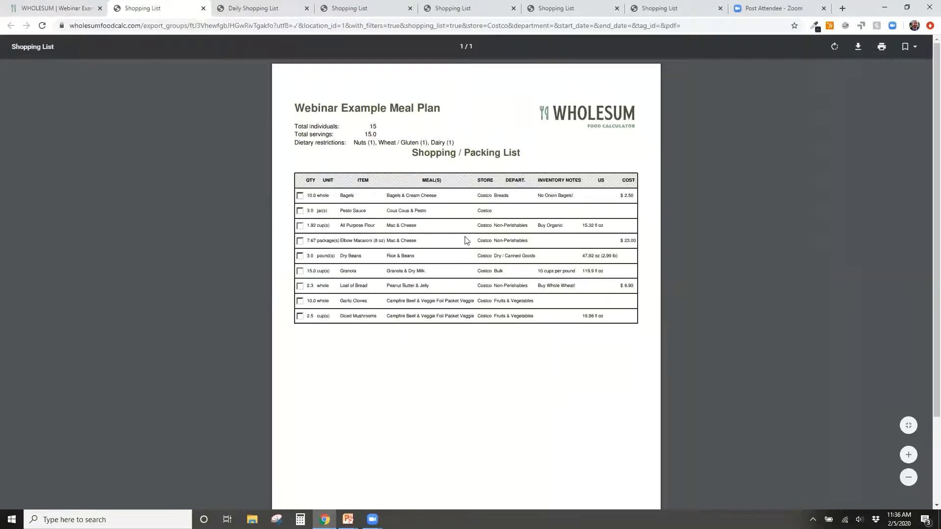
{"action": "scroll", "coordinate": [463, 240], "scroll_direction": "up", "scroll_amount": 3}
{"action": "scroll", "coordinate": [440, 249], "scroll_direction": "up", "scroll_amount": 2}
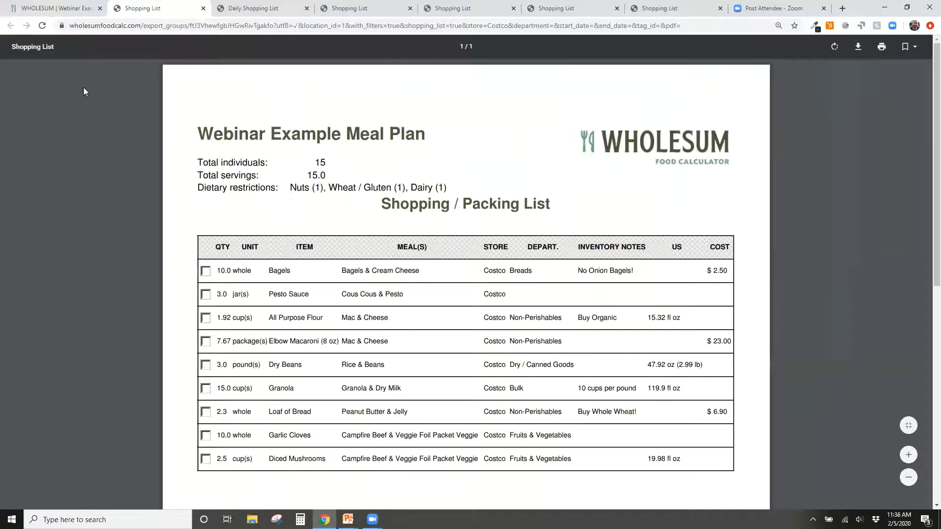
{"action": "left_click", "coordinate": [58, 10]}
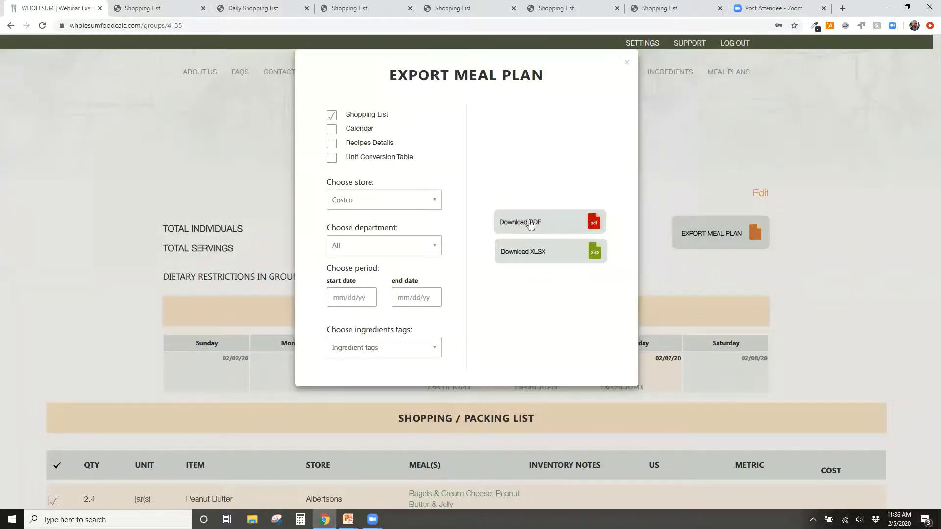
{"action": "left_click", "coordinate": [626, 64]}
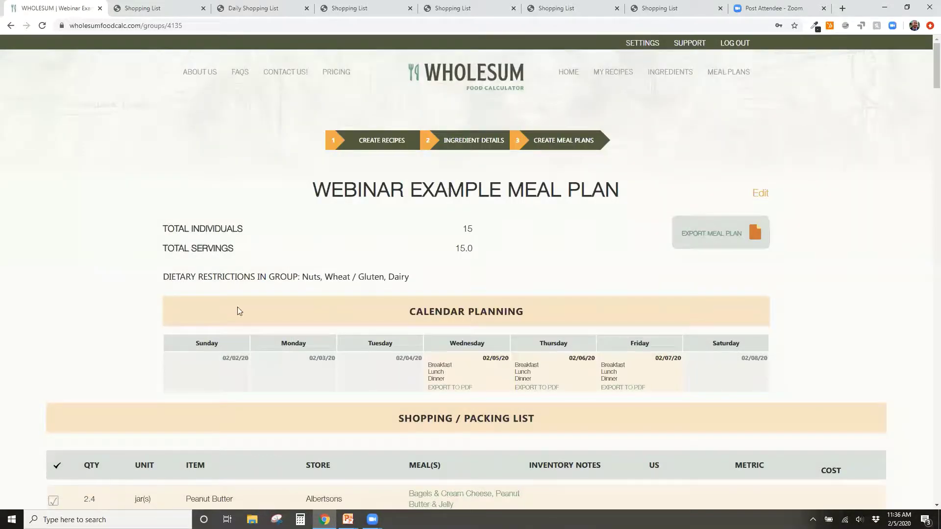
Check the presentation agenda and enable Ingredient Rounding in the account settings.
{"action": "key", "text": "alt+Tab"}
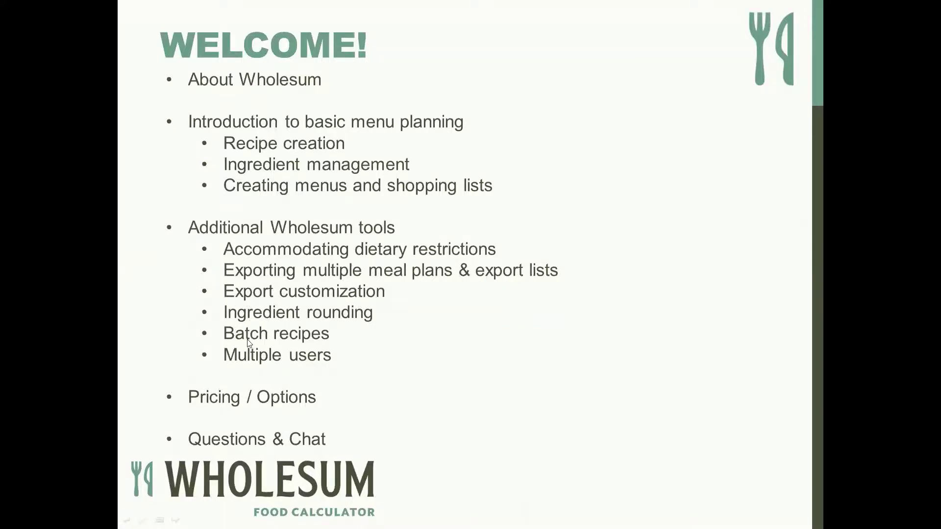
{"action": "key", "text": "alt+Tab"}
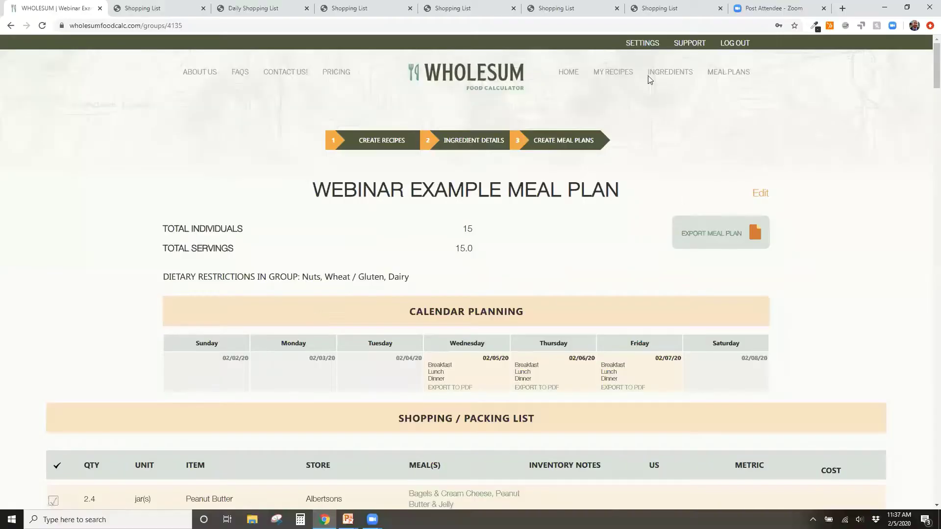
{"action": "left_click", "coordinate": [645, 44]}
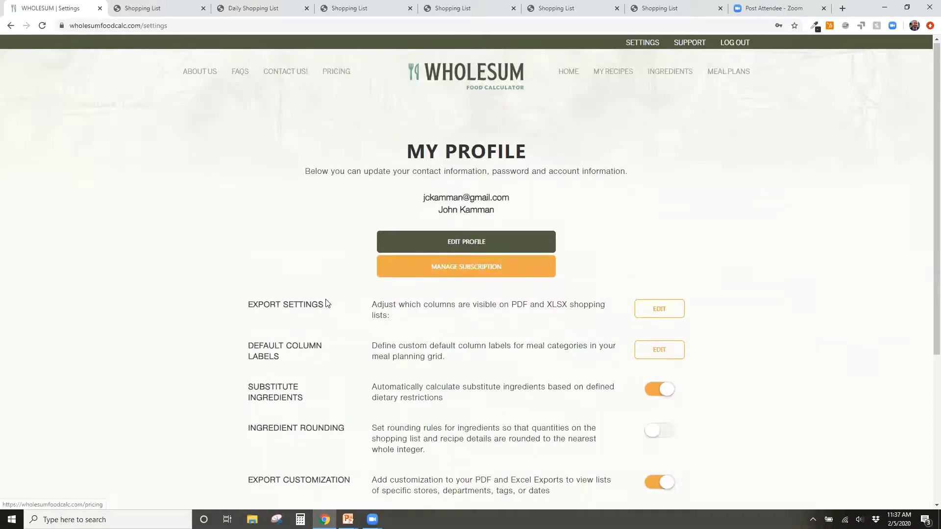
{"action": "scroll", "coordinate": [327, 303], "scroll_direction": "down", "scroll_amount": 3}
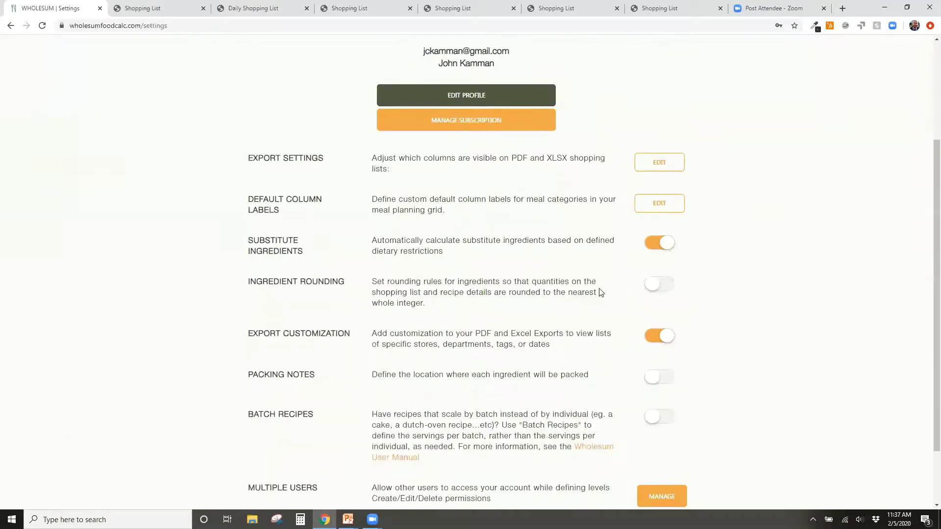
{"action": "left_click", "coordinate": [654, 286]}
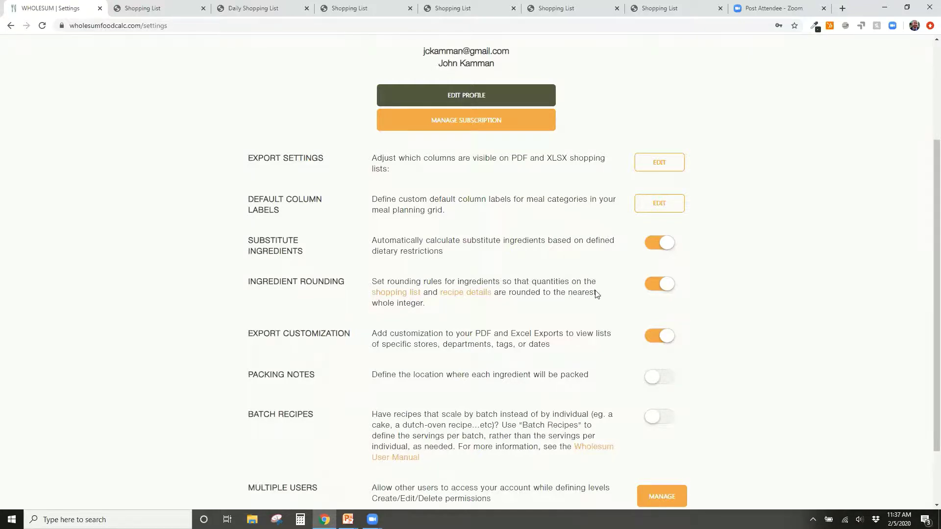
Set the rounding rule for Cream Cheese in the ingredients list to Up and change it to Nearest Whole.
{"action": "scroll", "coordinate": [599, 294], "scroll_direction": "up", "scroll_amount": 3}
{"action": "left_click", "coordinate": [682, 71]}
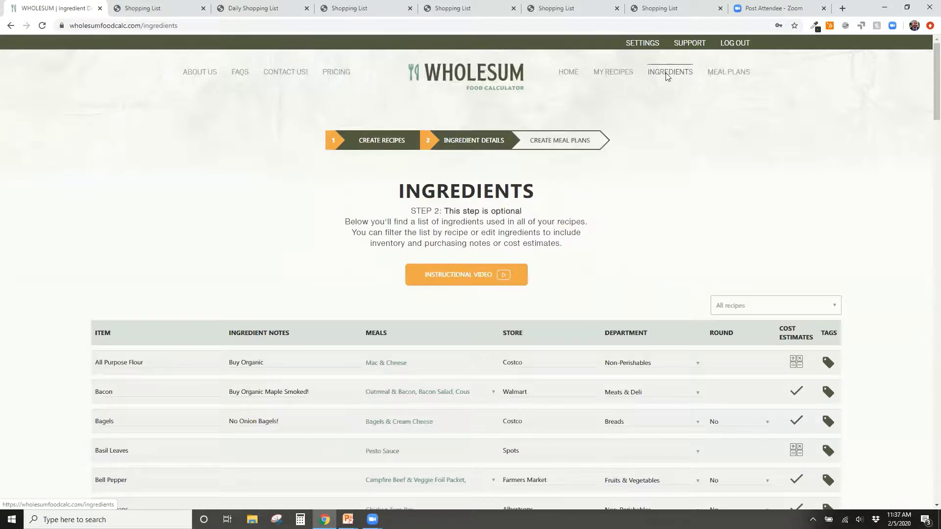
{"action": "scroll", "coordinate": [664, 85], "scroll_direction": "down", "scroll_amount": 5}
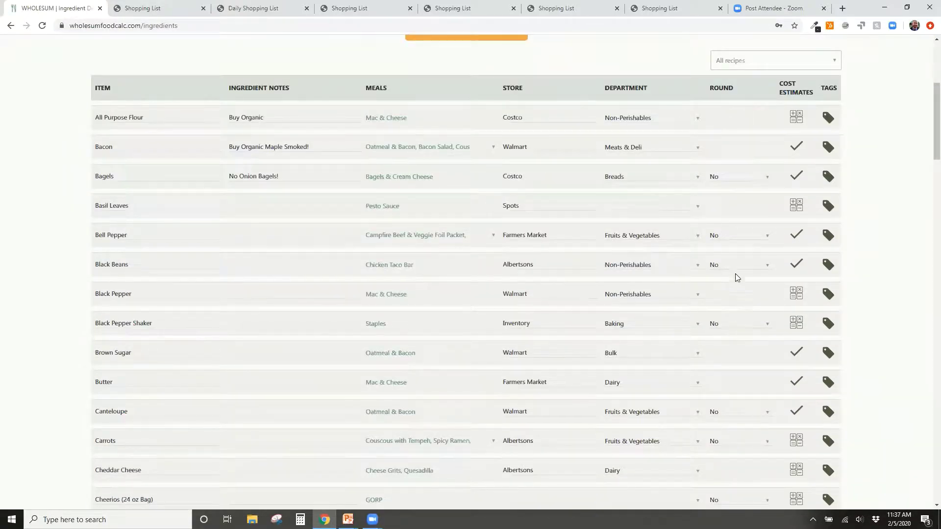
{"action": "scroll", "coordinate": [735, 255], "scroll_direction": "down", "scroll_amount": 2}
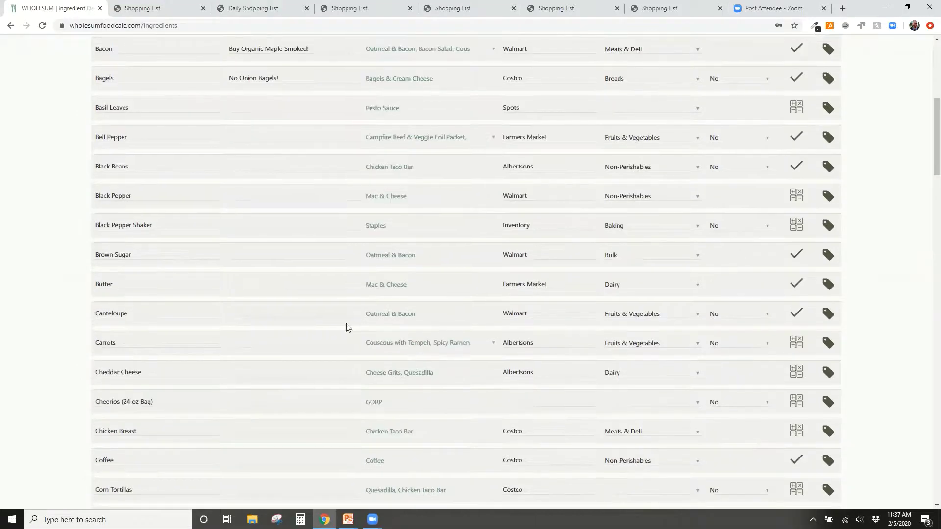
{"action": "scroll", "coordinate": [191, 341], "scroll_direction": "down", "scroll_amount": 2}
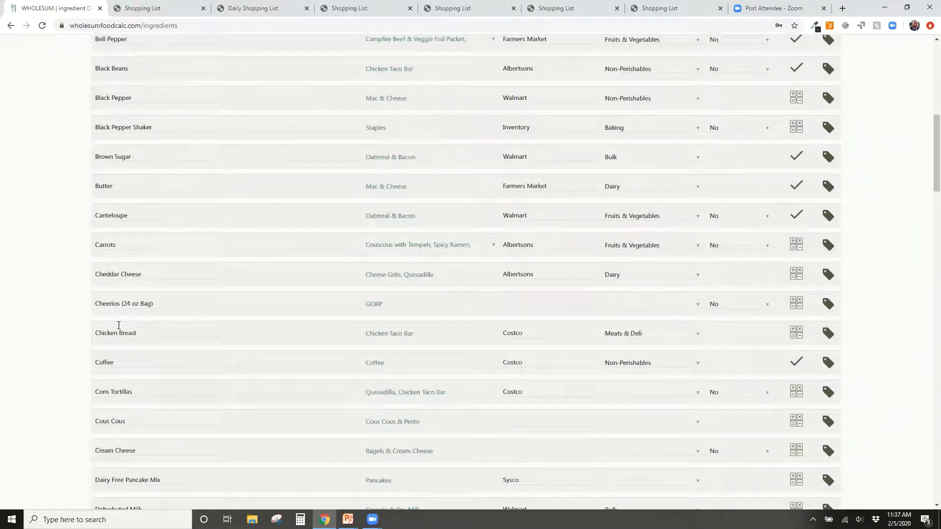
{"action": "scroll", "coordinate": [123, 314], "scroll_direction": "down", "scroll_amount": 2}
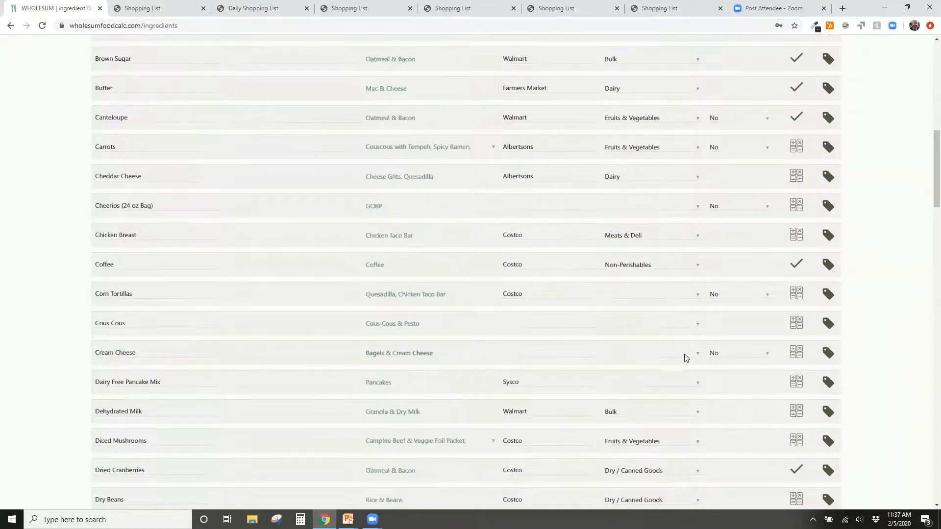
{"action": "left_click", "coordinate": [730, 352]}
{"action": "left_click", "coordinate": [726, 383]}
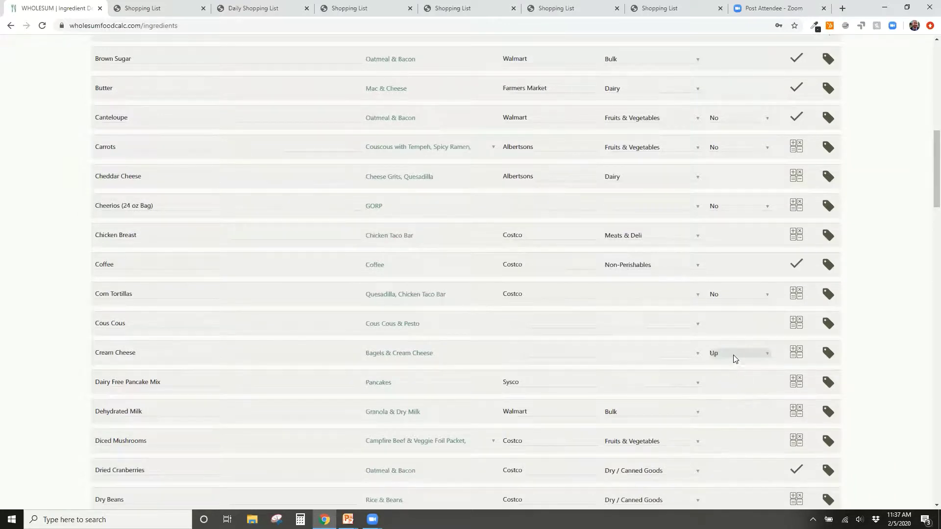
{"action": "left_click", "coordinate": [735, 353]}
{"action": "left_click", "coordinate": [735, 414]}
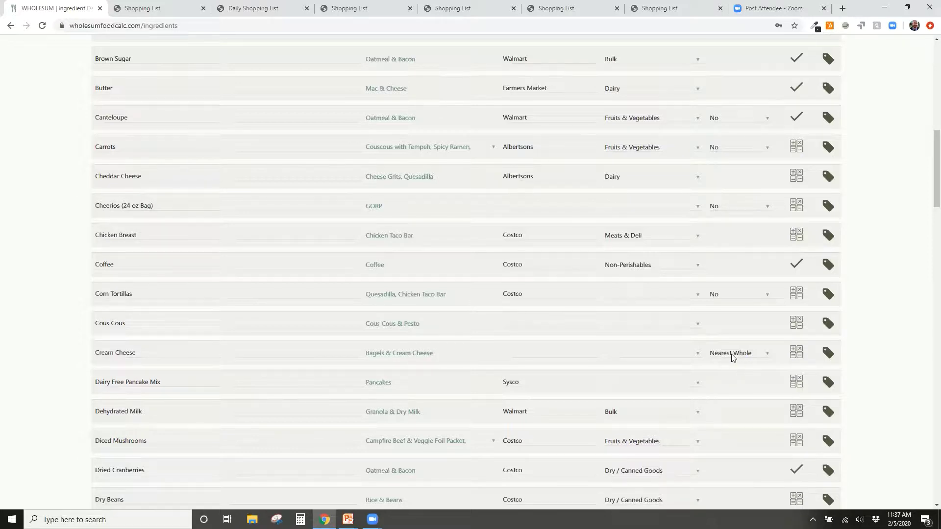
{"action": "scroll", "coordinate": [714, 229], "scroll_direction": "up", "scroll_amount": 8}
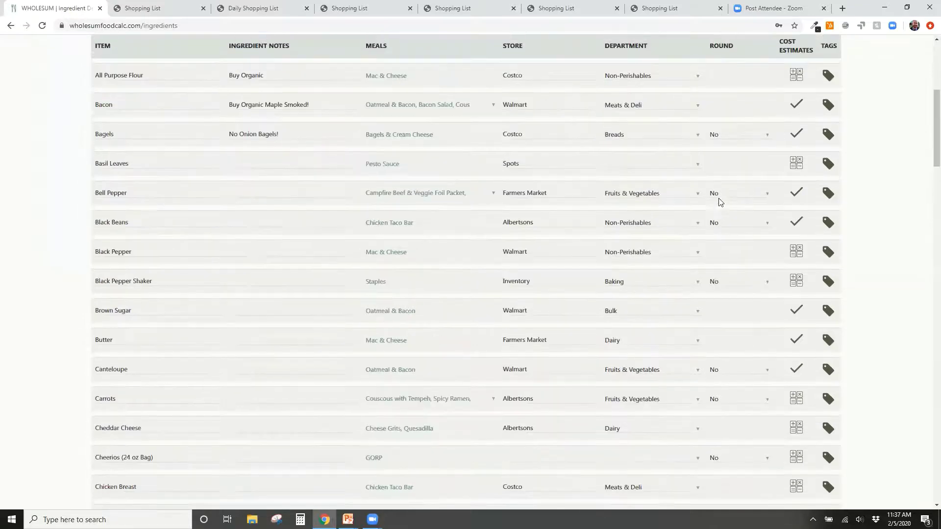
{"action": "scroll", "coordinate": [705, 142], "scroll_direction": "up", "scroll_amount": 4}
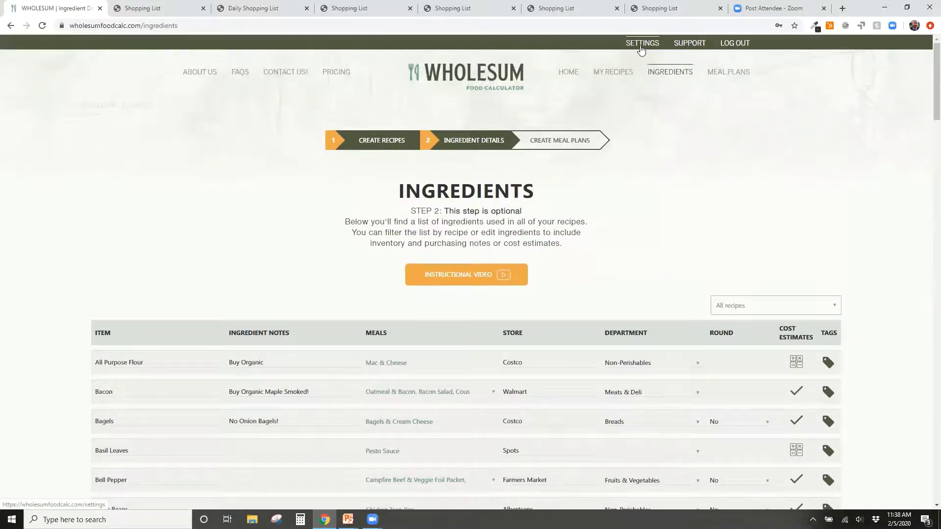
Check the presentation agenda and enable Batch Recipes in the account settings.
{"action": "key", "text": "alt+Tab"}
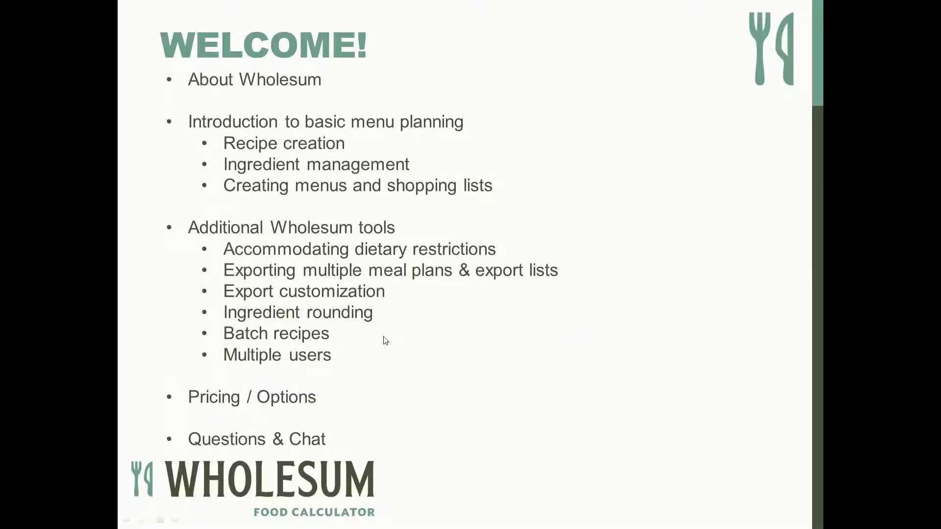
{"action": "key", "text": "alt+Tab"}
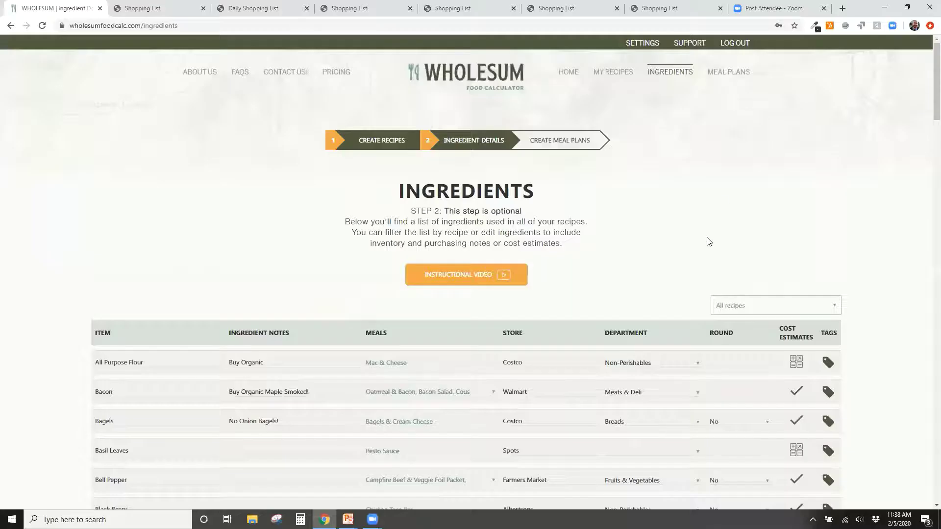
{"action": "left_click", "coordinate": [646, 46]}
{"action": "scroll", "coordinate": [742, 230], "scroll_direction": "down", "scroll_amount": 4}
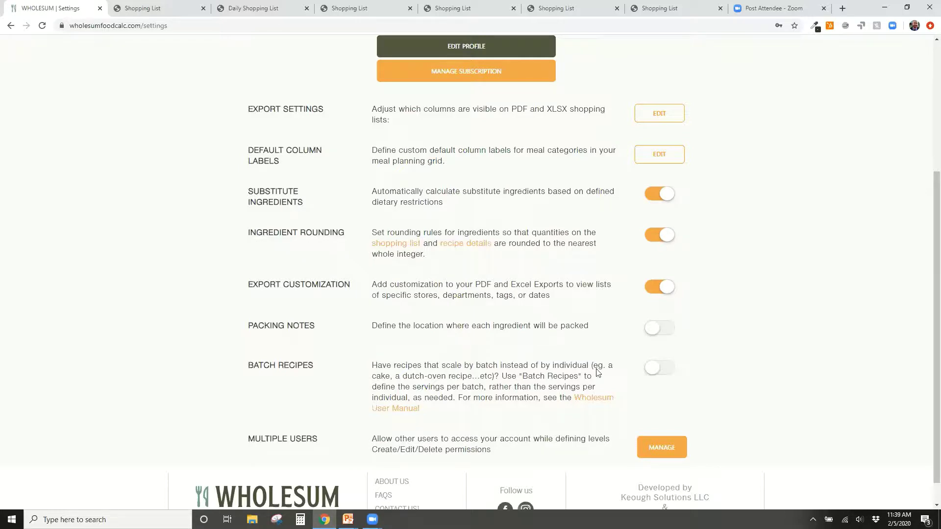
{"action": "left_click", "coordinate": [659, 368]}
Open the Bagels & Cream Cheese recipe and switch its batch scaling on and back off.
{"action": "scroll", "coordinate": [635, 364], "scroll_direction": "up", "scroll_amount": 4}
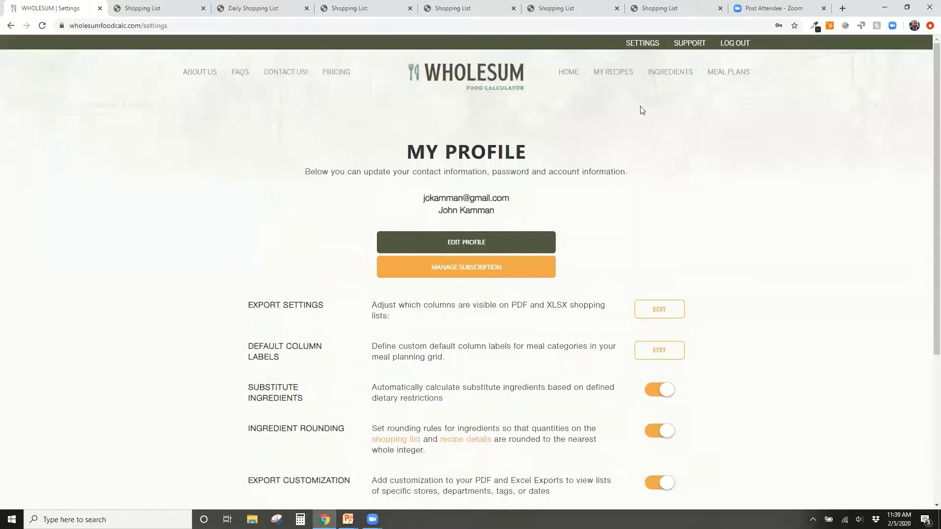
{"action": "left_click", "coordinate": [616, 78]}
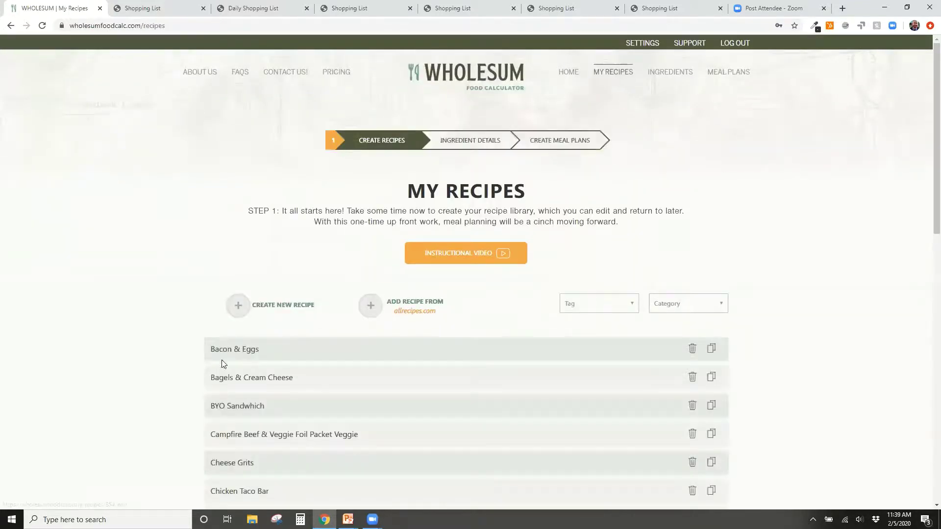
{"action": "left_click", "coordinate": [248, 379]}
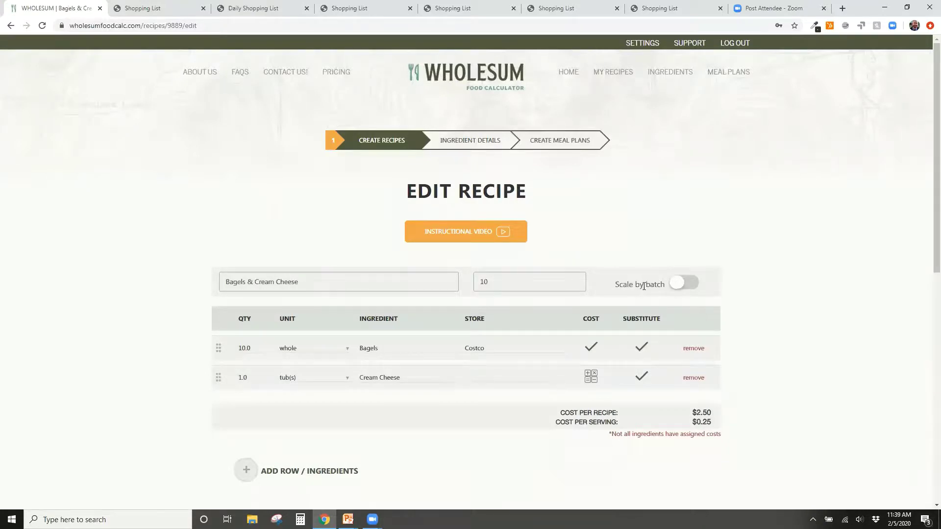
{"action": "left_click", "coordinate": [679, 286]}
{"action": "double_click", "coordinate": [491, 285]}
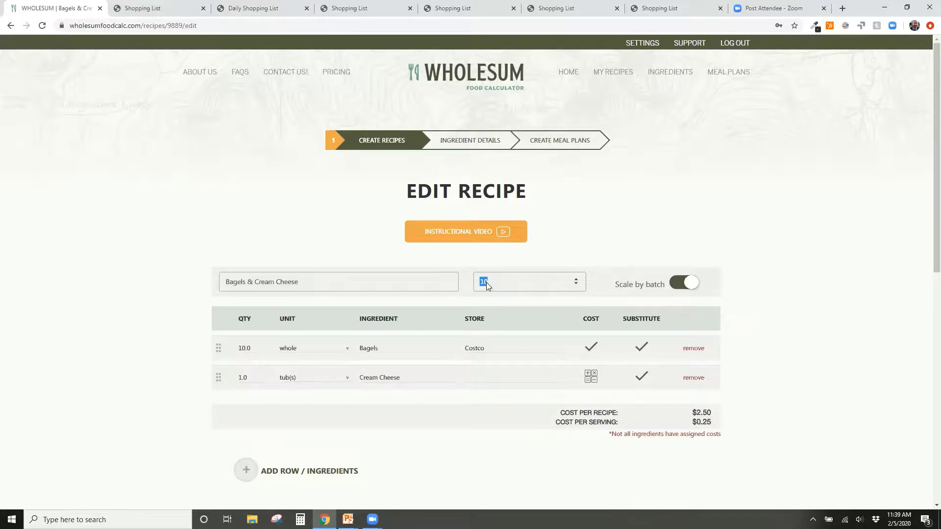
{"action": "left_click", "coordinate": [496, 283]}
{"action": "left_click", "coordinate": [693, 287]}
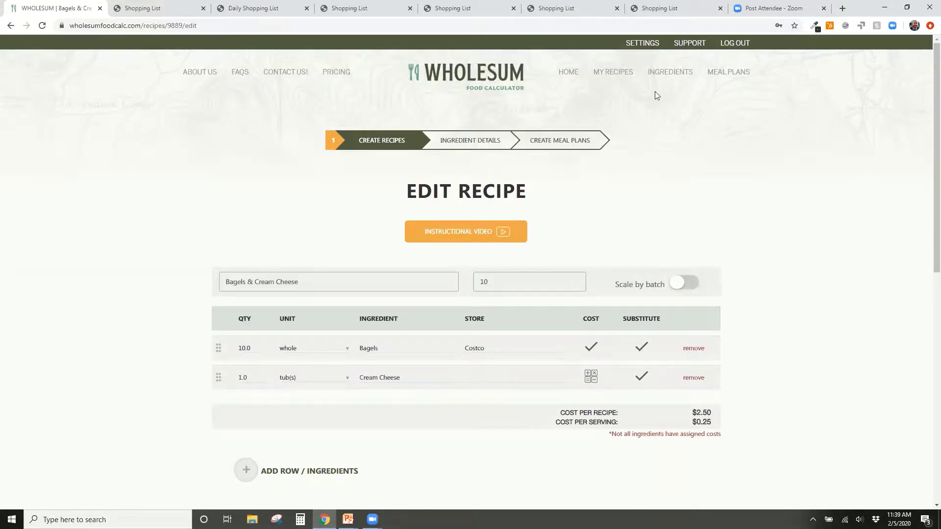
Disable Batch Recipes in the account settings.
{"action": "left_click", "coordinate": [642, 43]}
{"action": "scroll", "coordinate": [689, 329], "scroll_direction": "down", "scroll_amount": 3}
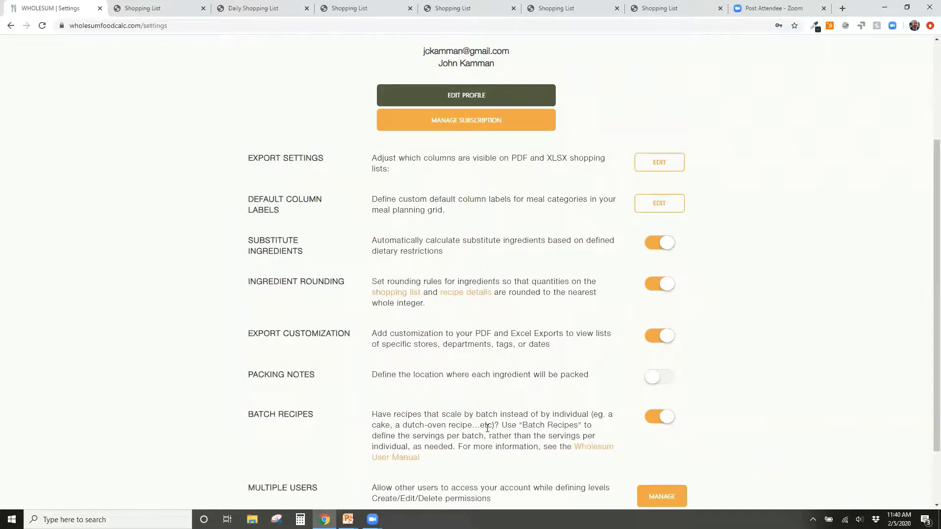
{"action": "left_click", "coordinate": [645, 419]}
Review the Multiple Users setting and open its account access permissions.
{"action": "scroll", "coordinate": [461, 421], "scroll_direction": "down", "scroll_amount": 1}
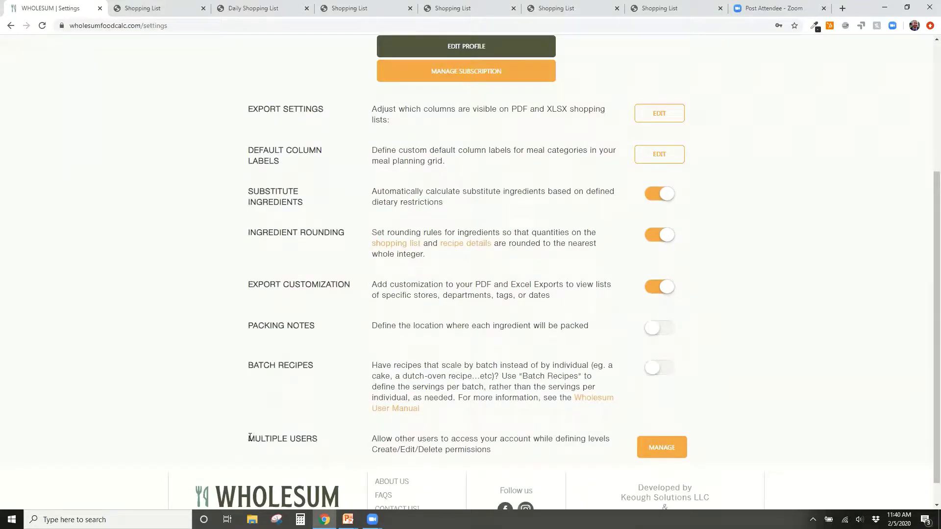
{"action": "left_click_drag", "start_coordinate": [247, 437], "coordinate": [450, 443]}
{"action": "left_click", "coordinate": [455, 447]}
{"action": "scroll", "coordinate": [565, 166], "scroll_direction": "up", "scroll_amount": 4}
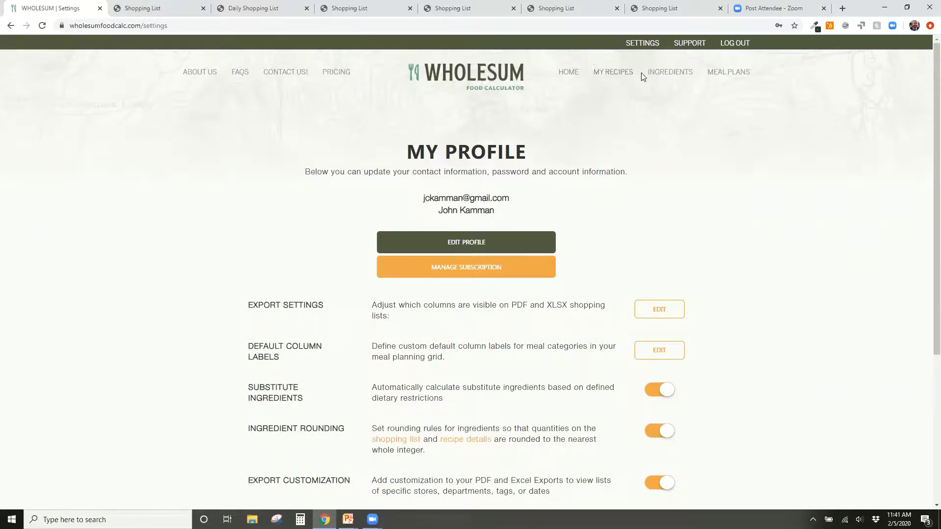
{"action": "scroll", "coordinate": [652, 96], "scroll_direction": "down", "scroll_amount": 5}
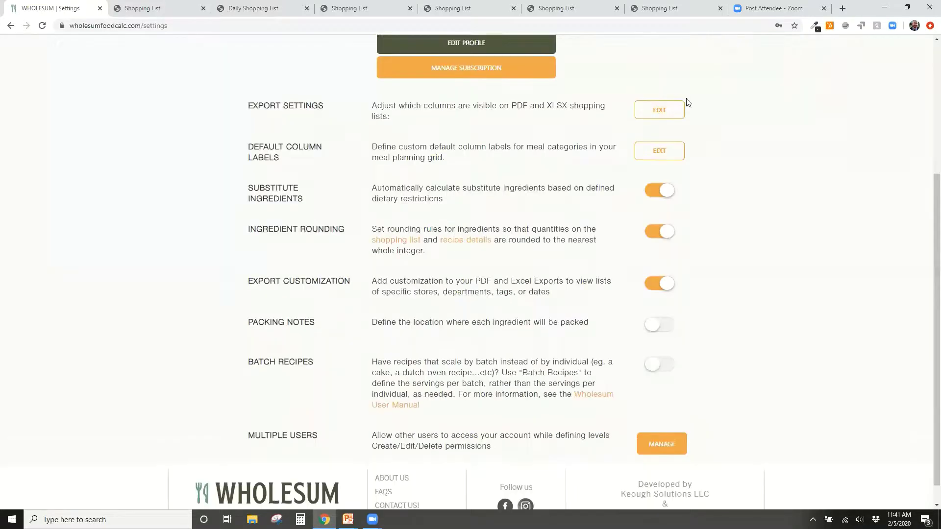
{"action": "left_click", "coordinate": [655, 419]}
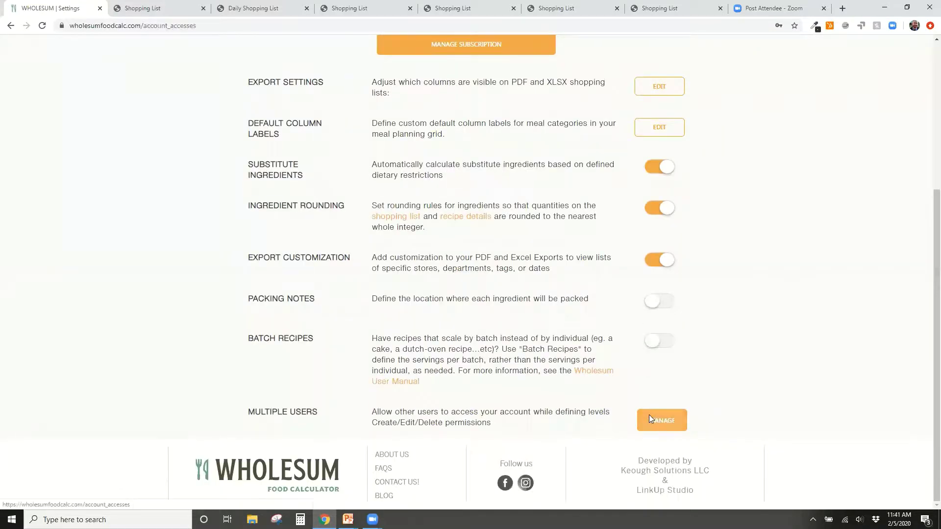
{"action": "scroll", "coordinate": [288, 270], "scroll_direction": "down", "scroll_amount": 1}
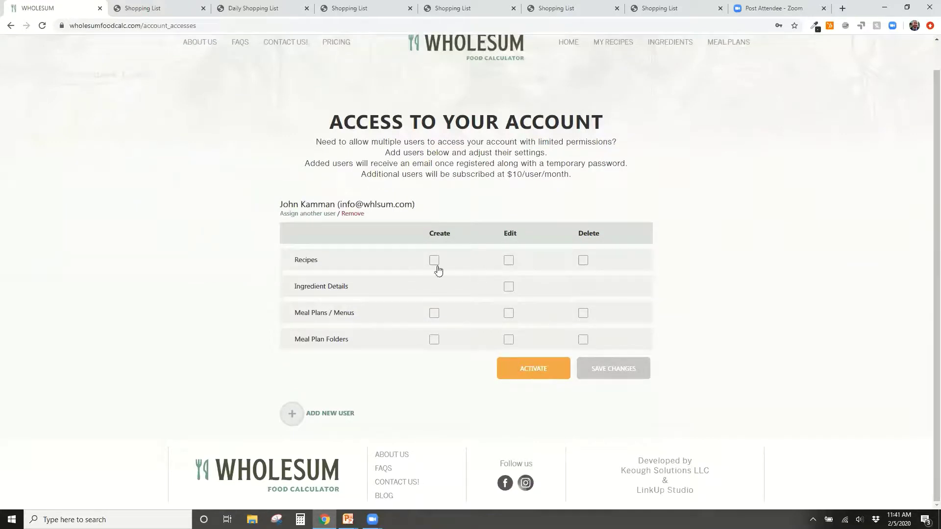
Grant the additional user Create and Edit permissions for Meal Plans / Menus and clear both again.
{"action": "left_click", "coordinate": [434, 313]}
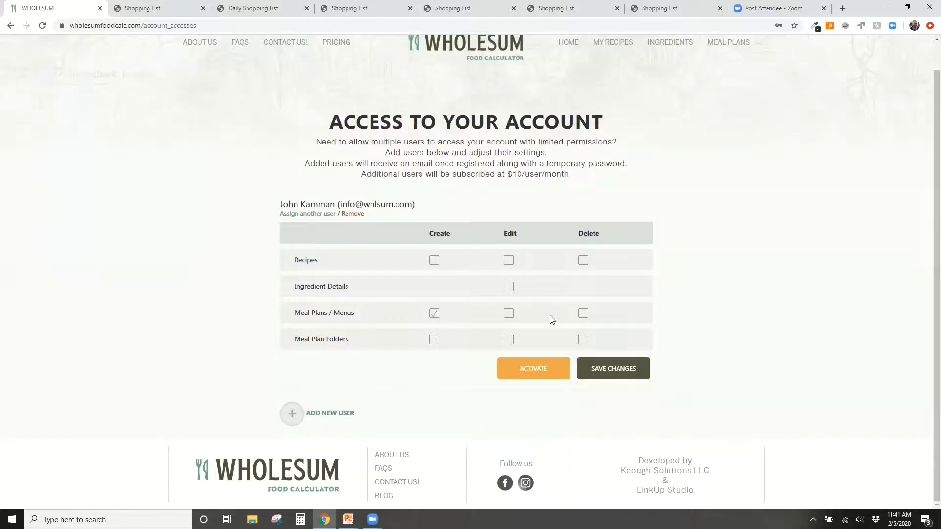
{"action": "left_click", "coordinate": [509, 316]}
{"action": "left_click", "coordinate": [508, 316]}
{"action": "left_click", "coordinate": [435, 312]}
{"action": "scroll", "coordinate": [287, 190], "scroll_direction": "up", "scroll_amount": 1}
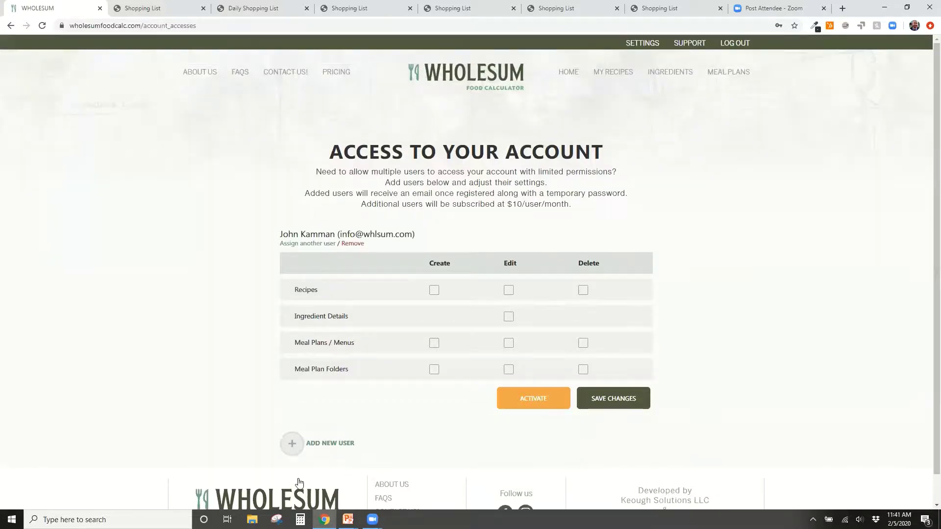
Check the presentation agenda, open Wholesum's pricing page and compare the features of the Basic, Professional and Enterprise plans.
{"action": "left_click", "coordinate": [347, 519]}
{"action": "left_click", "coordinate": [377, 487]}
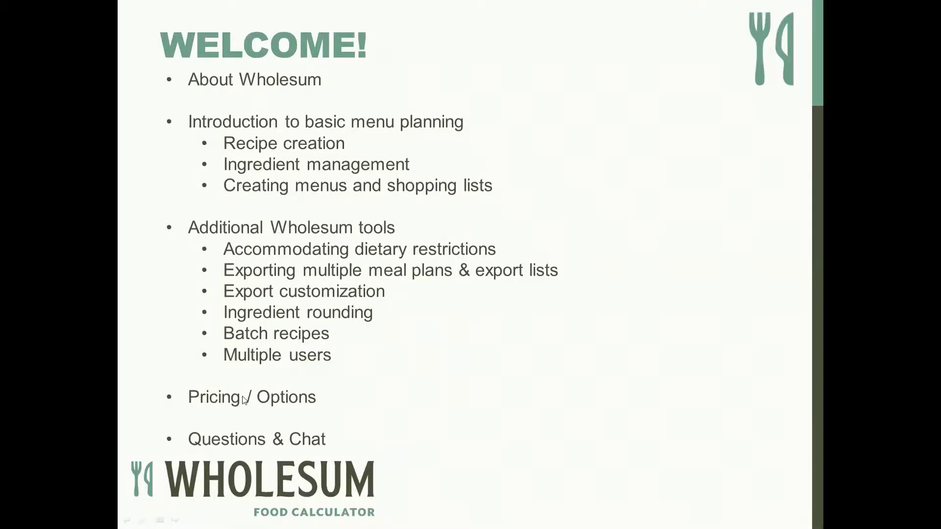
{"action": "key", "text": "alt+Tab"}
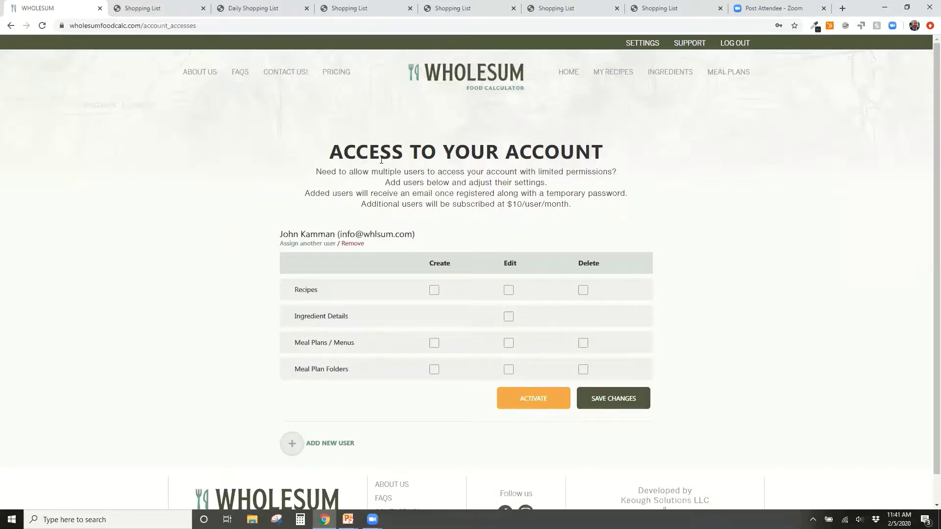
{"action": "left_click", "coordinate": [336, 72]}
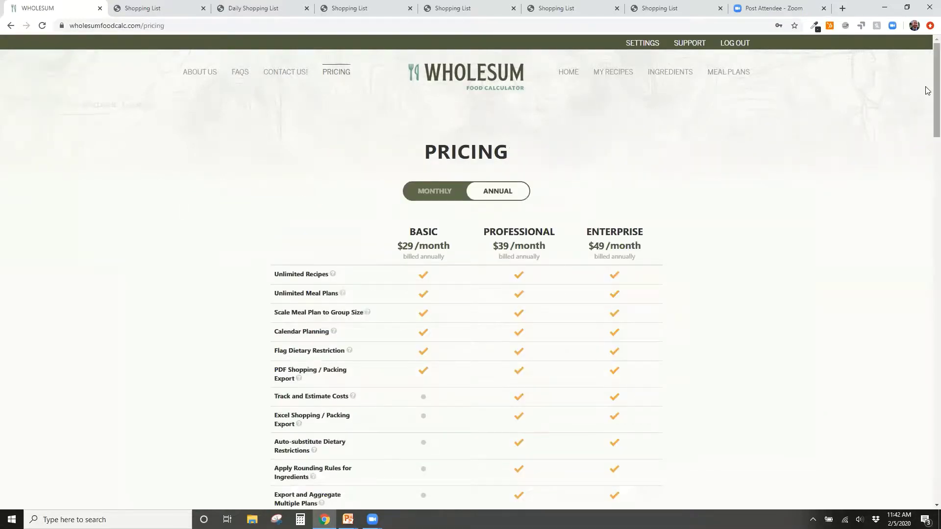
{"action": "scroll", "coordinate": [926, 93], "scroll_direction": "down", "scroll_amount": 3}
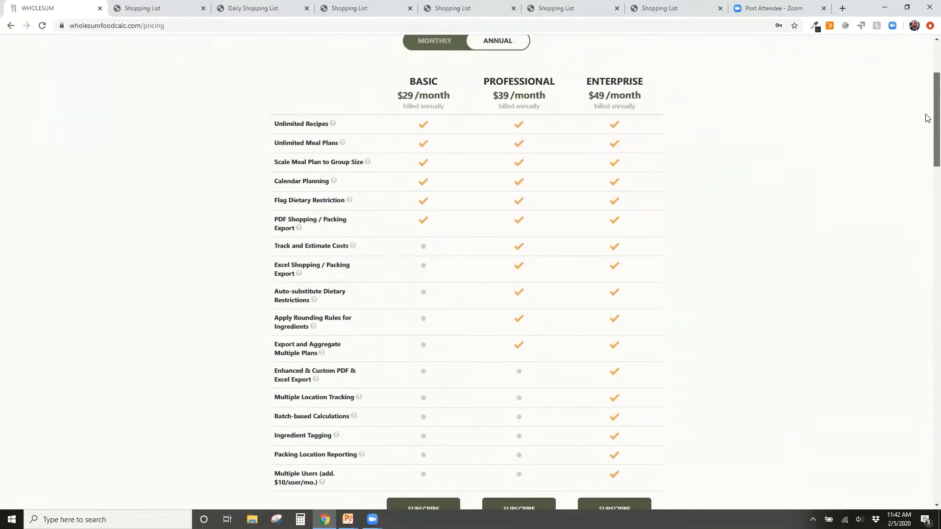
{"action": "scroll", "coordinate": [927, 118], "scroll_direction": "up", "scroll_amount": 1}
{"action": "scroll", "coordinate": [926, 108], "scroll_direction": "up", "scroll_amount": 1}
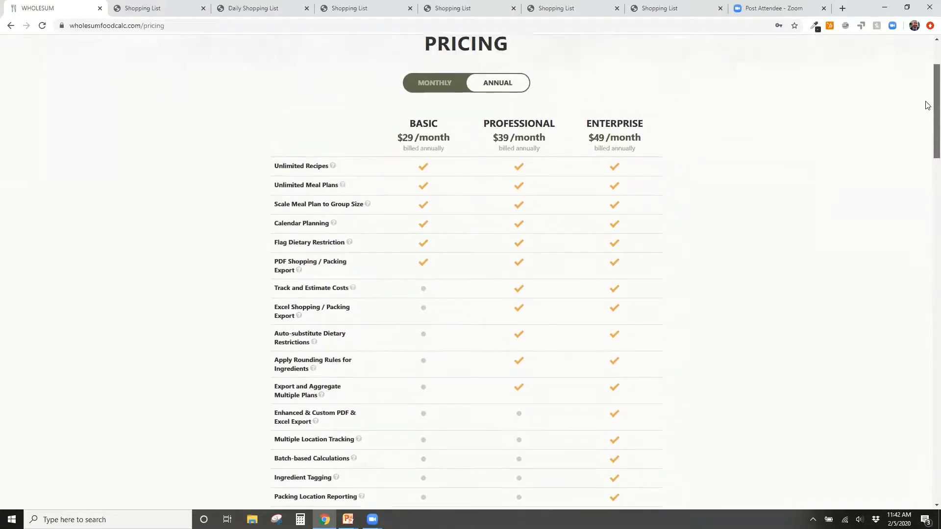
Show the monthly billing prices on the pricing page, switch back to annual billing and review the plan features.
{"action": "scroll", "coordinate": [926, 105], "scroll_direction": "up", "scroll_amount": 2}
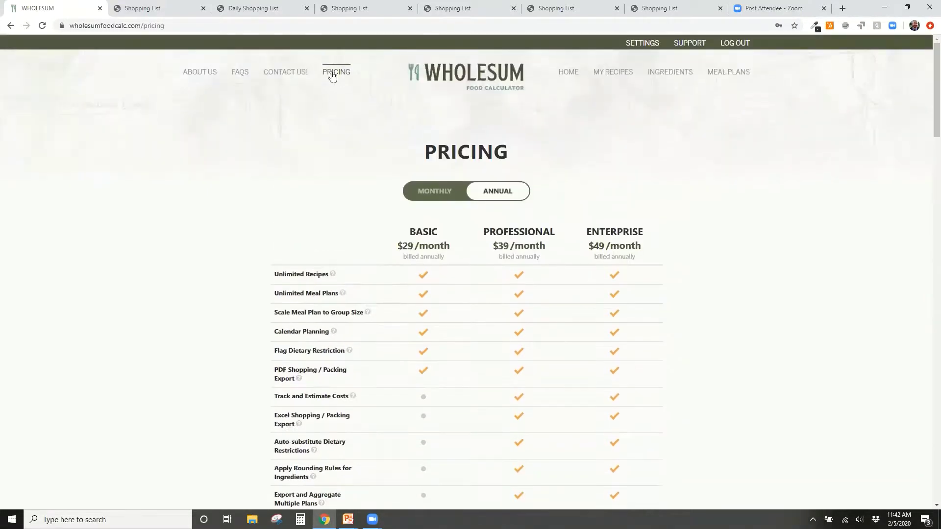
{"action": "scroll", "coordinate": [666, 123], "scroll_direction": "down", "scroll_amount": 1}
{"action": "scroll", "coordinate": [666, 123], "scroll_direction": "down", "scroll_amount": 3}
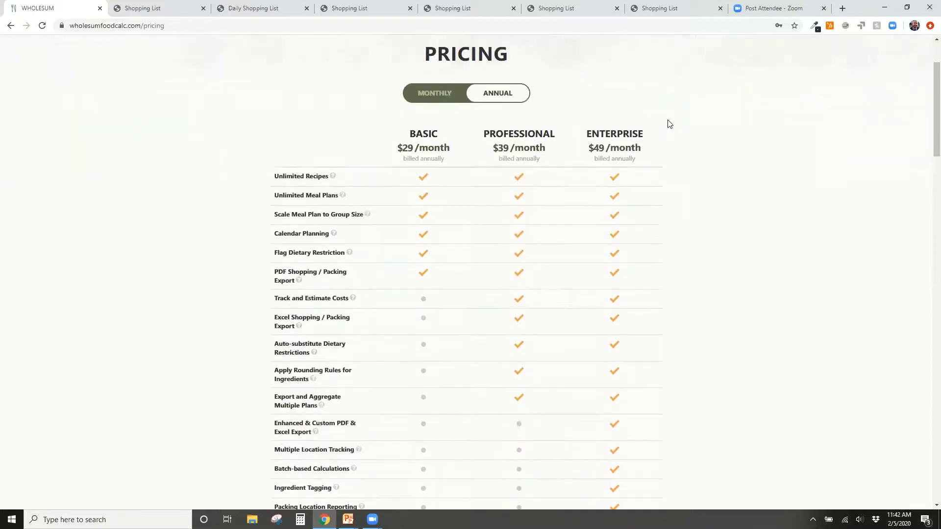
{"action": "left_click", "coordinate": [441, 51]}
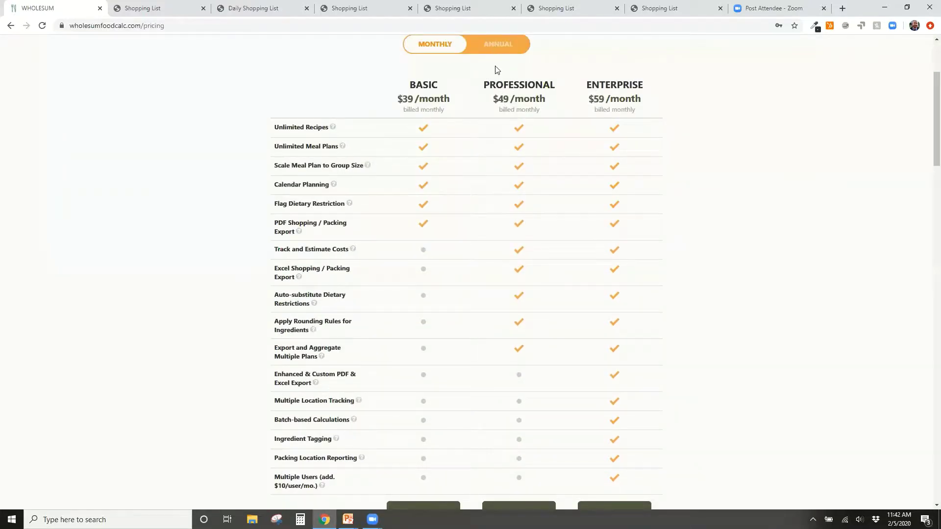
{"action": "left_click", "coordinate": [497, 47]}
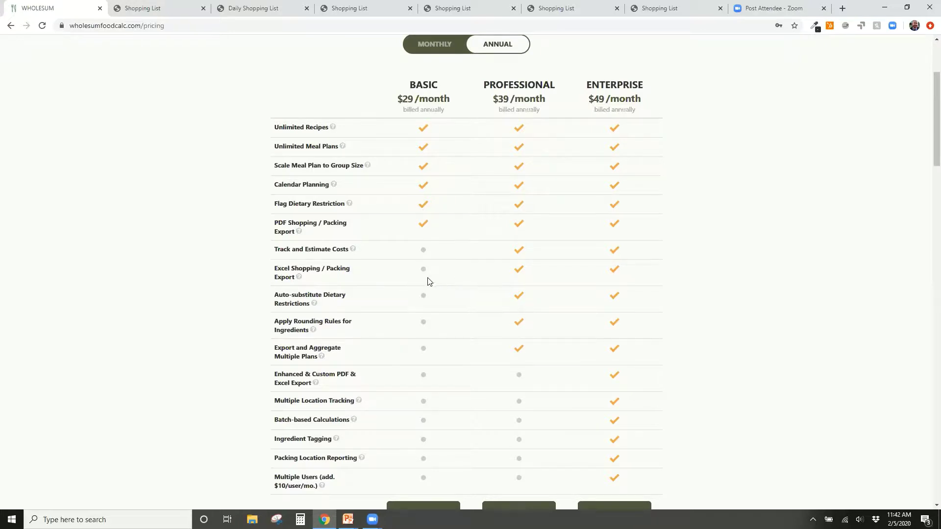
{"action": "scroll", "coordinate": [406, 268], "scroll_direction": "down", "scroll_amount": 1}
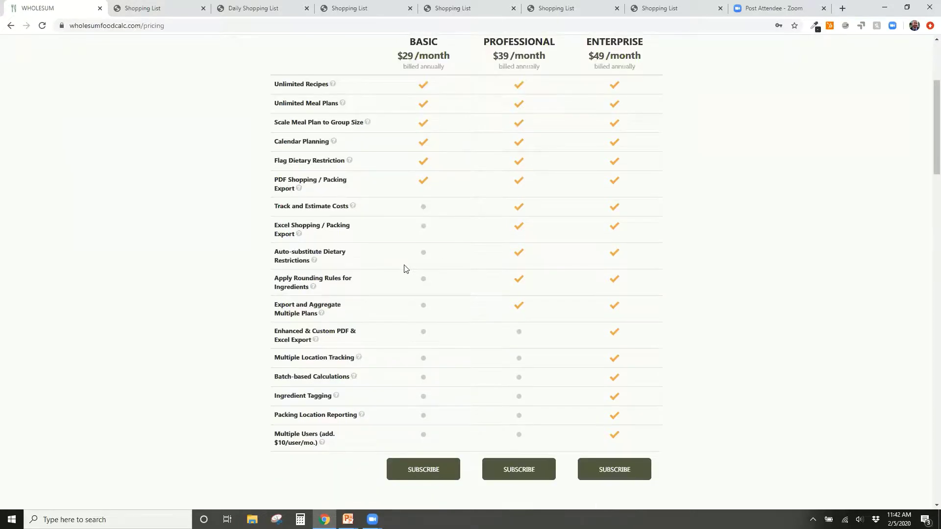
{"action": "scroll", "coordinate": [364, 226], "scroll_direction": "up", "scroll_amount": 1}
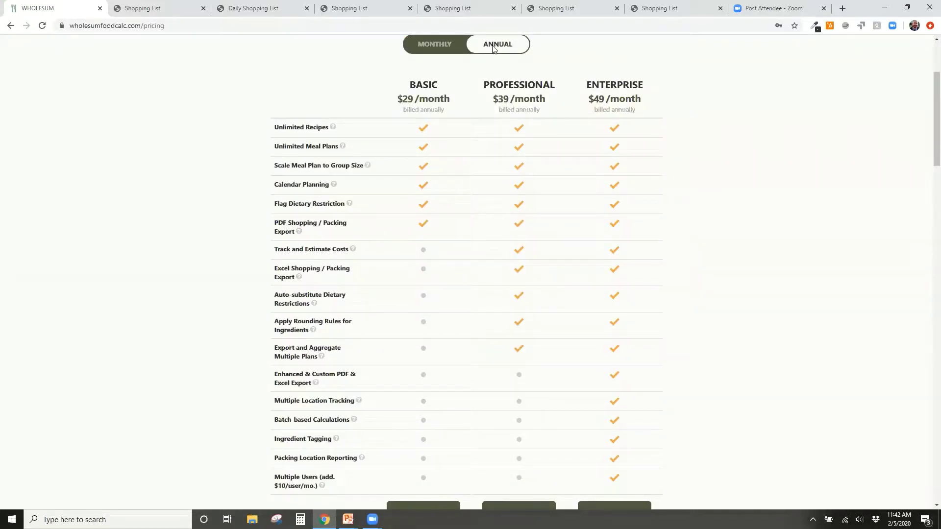
Display the plan prices with monthly billing and review the Basic, Professional and Enterprise feature comparison.
{"action": "left_click", "coordinate": [436, 45]}
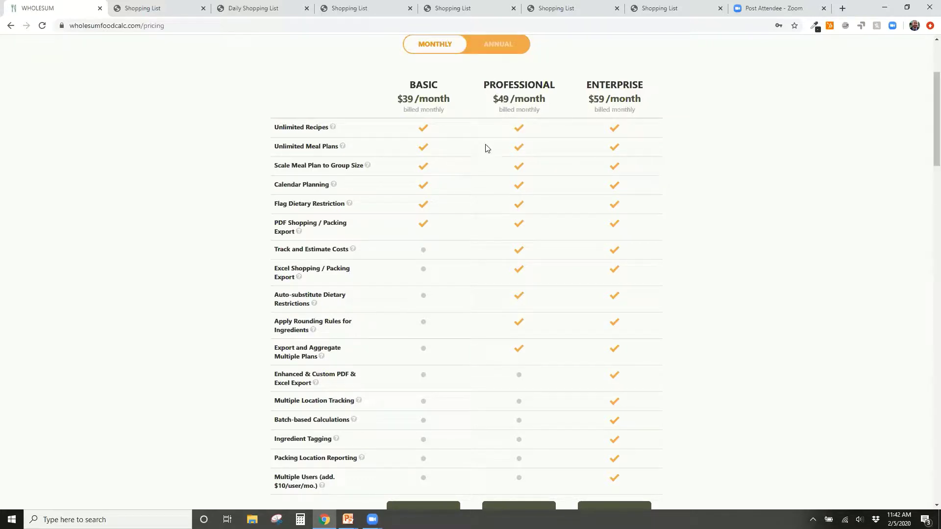
{"action": "scroll", "coordinate": [490, 150], "scroll_direction": "down", "scroll_amount": 1}
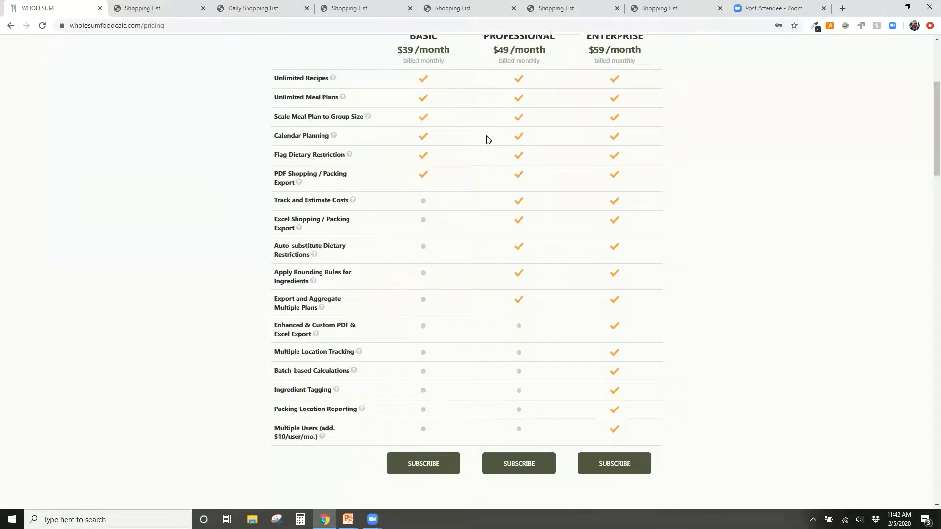
{"action": "scroll", "coordinate": [488, 140], "scroll_direction": "up", "scroll_amount": 1}
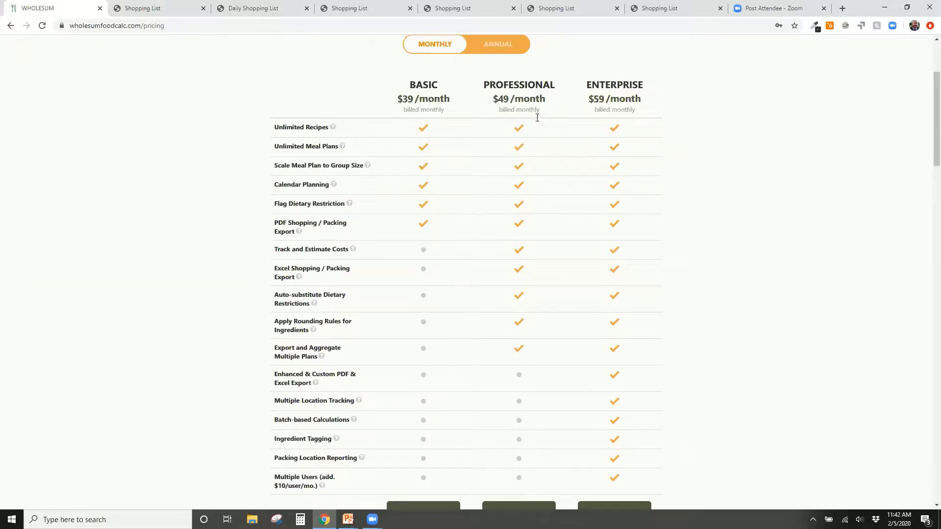
{"action": "scroll", "coordinate": [537, 118], "scroll_direction": "up", "scroll_amount": 1}
{"action": "scroll", "coordinate": [569, 124], "scroll_direction": "up", "scroll_amount": 2}
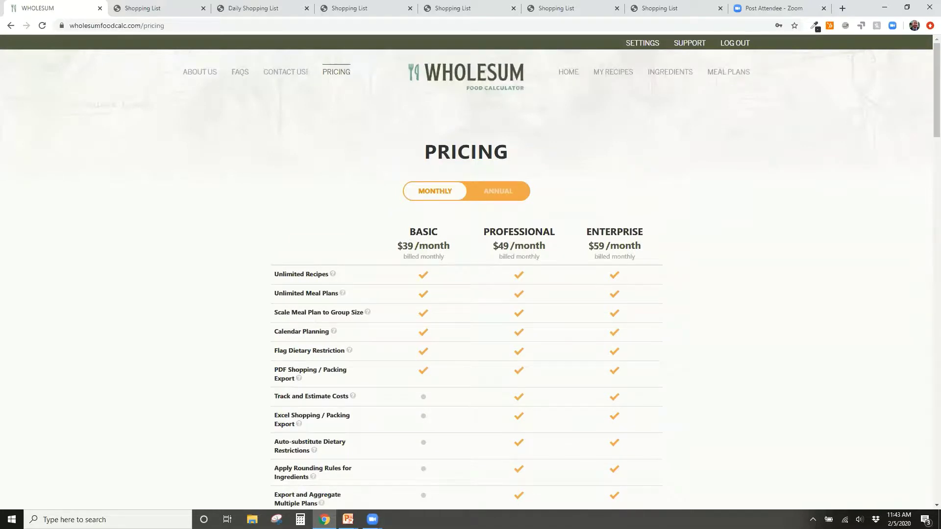
Switch to the PowerPoint presentation to check the agenda slide, then return to the Wholesum pricing page in Chrome and review the plan comparison.
{"action": "mouse_move", "coordinate": [348, 520]}
{"action": "left_click", "coordinate": [399, 490]}
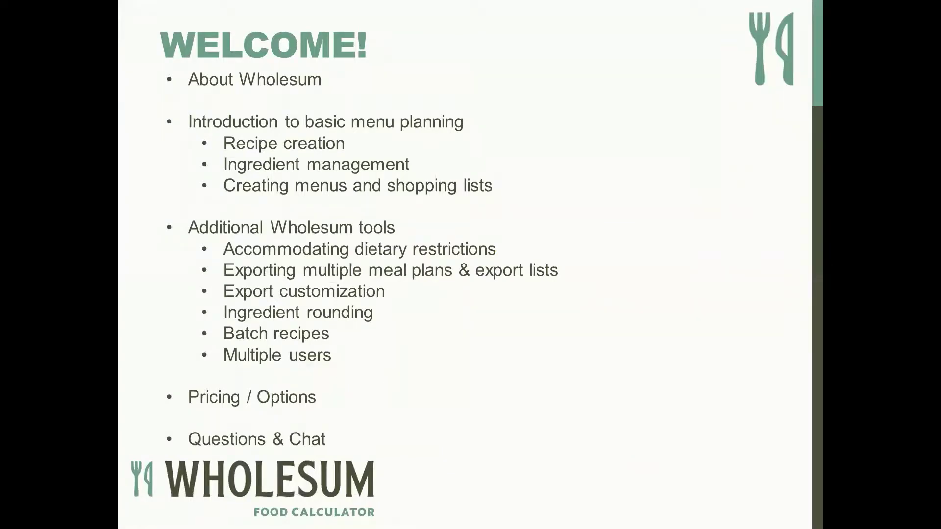
{"action": "key", "text": "alt+Tab"}
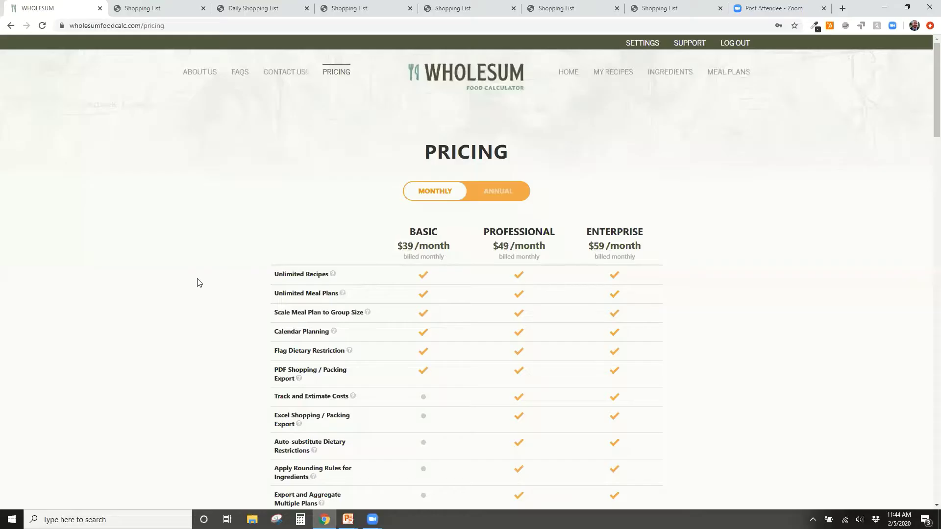
{"action": "scroll", "coordinate": [204, 278], "scroll_direction": "down", "scroll_amount": 3}
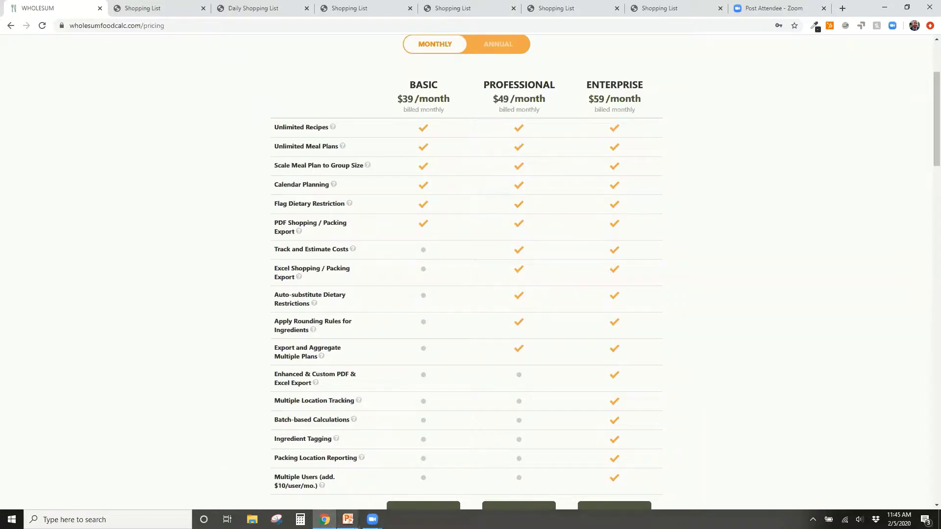
{"action": "mouse_move", "coordinate": [372, 519]}
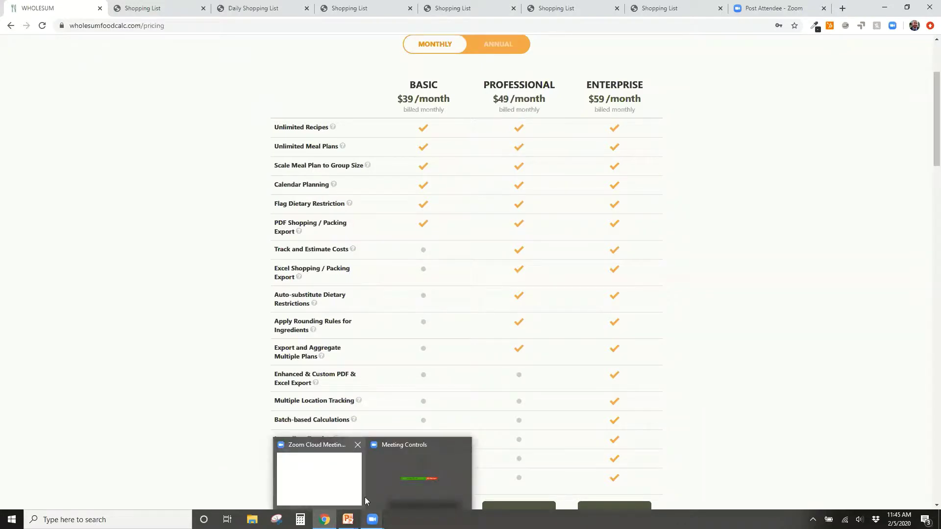